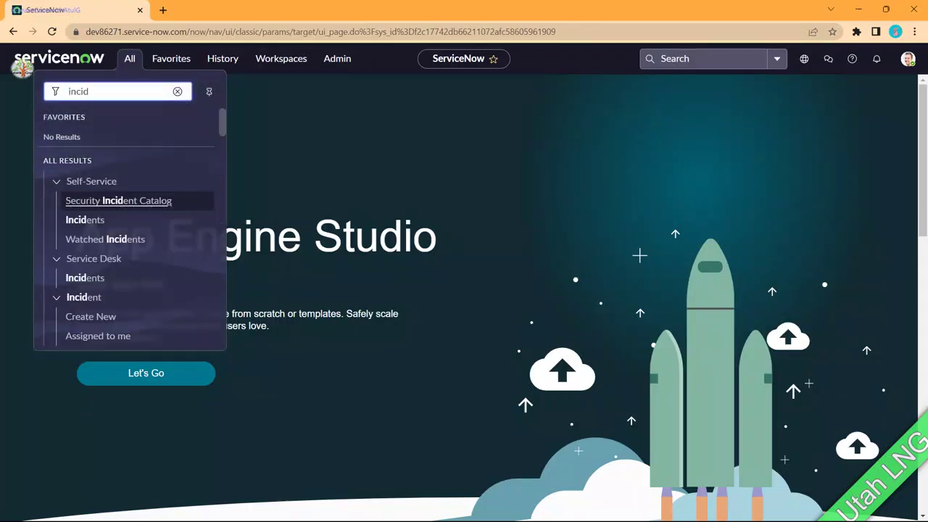
Show the list of all incidents and open incident INC0000010
scroll(123, 233, down, 2)
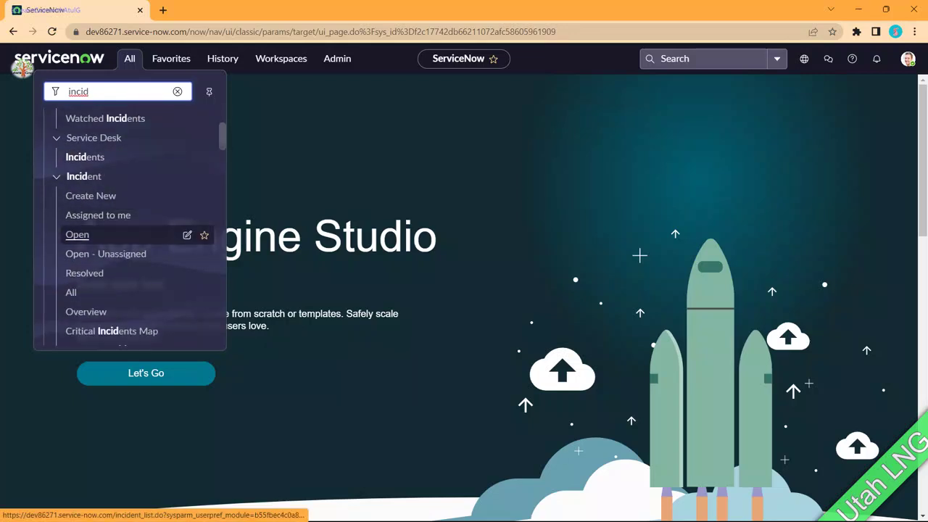
click(72, 292)
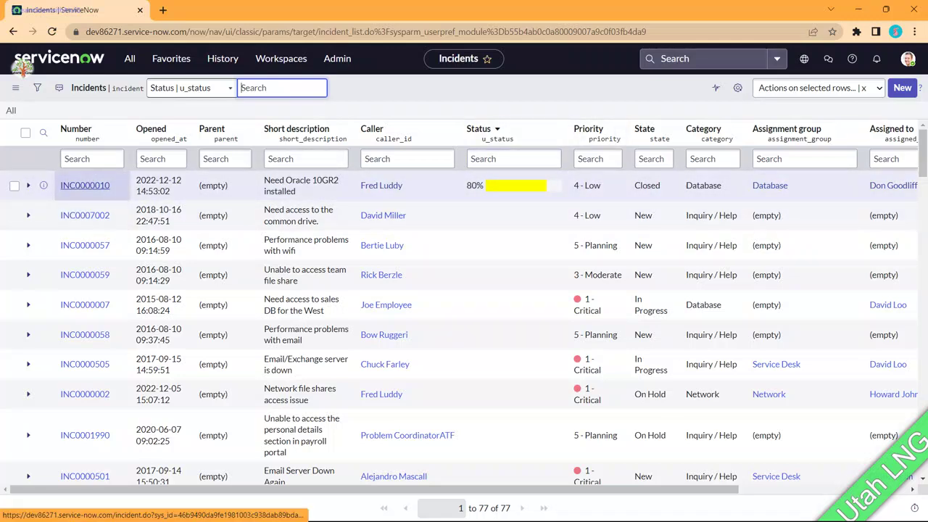
click(84, 185)
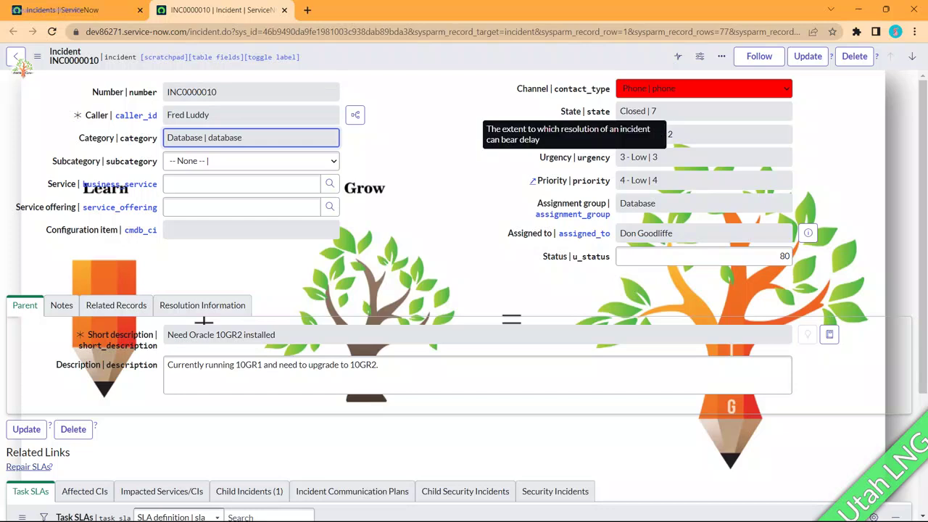
Open the style configuration of the incident form's Urgency field and start a new style record
right_click(566, 159)
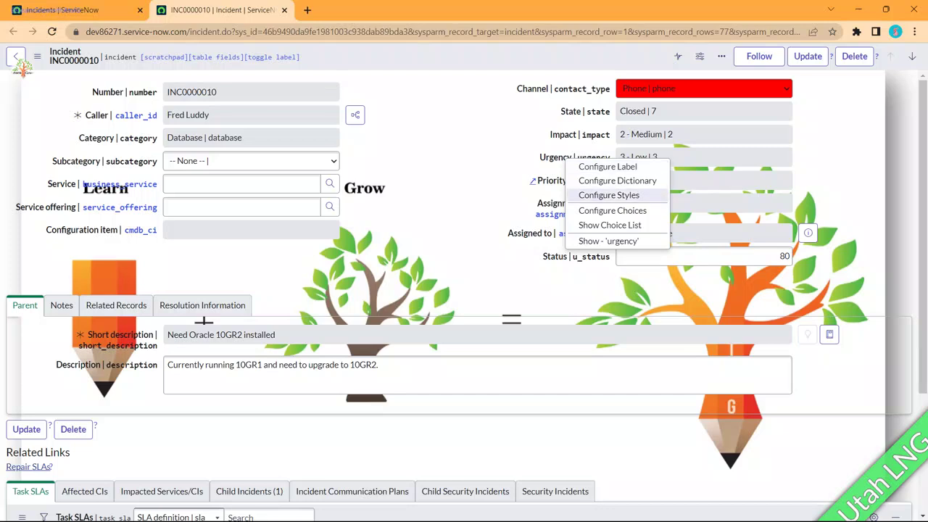
click(609, 195)
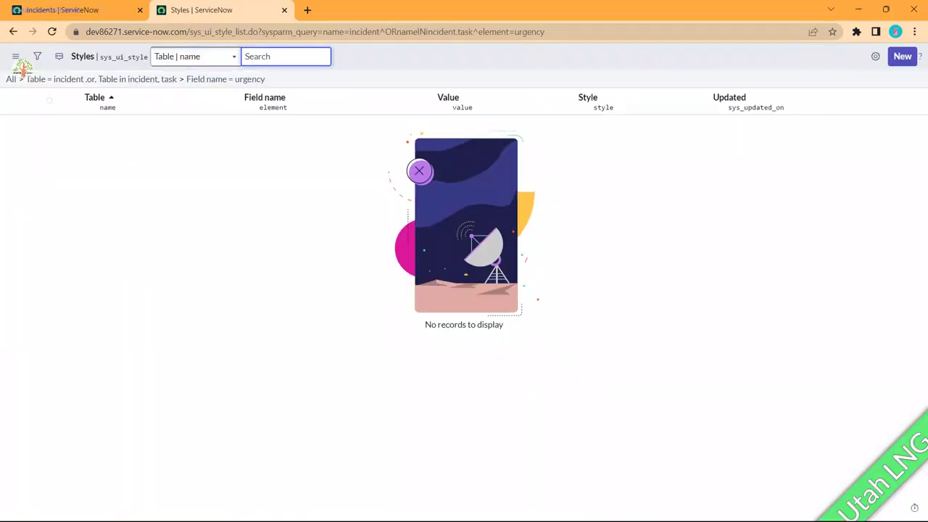
click(902, 56)
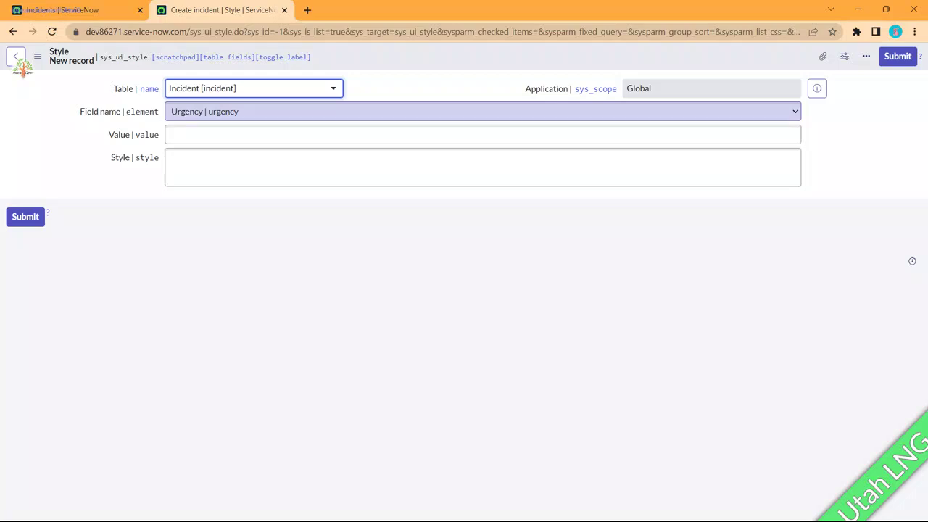
Set the Urgency field's style to background-color:green, leaving the value empty, and submit the style record
click(483, 135)
click(483, 167)
text(back)
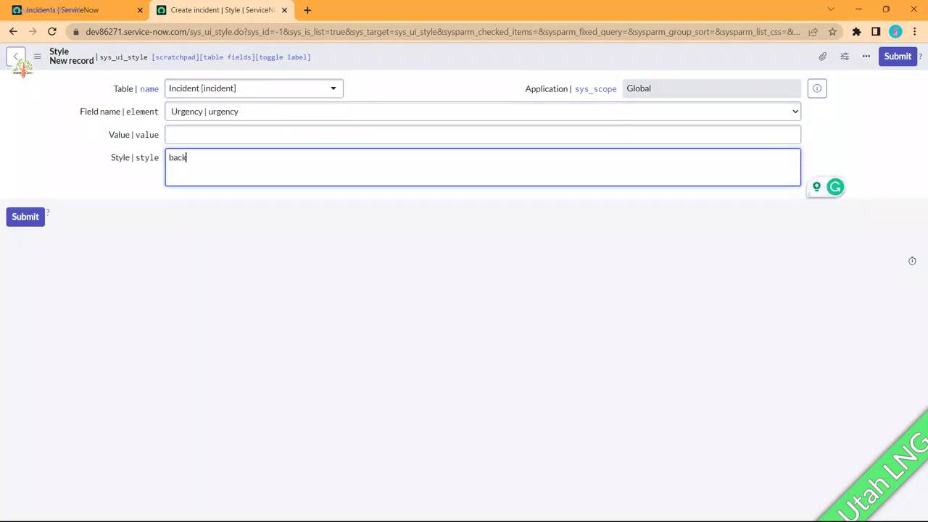
text(groud)
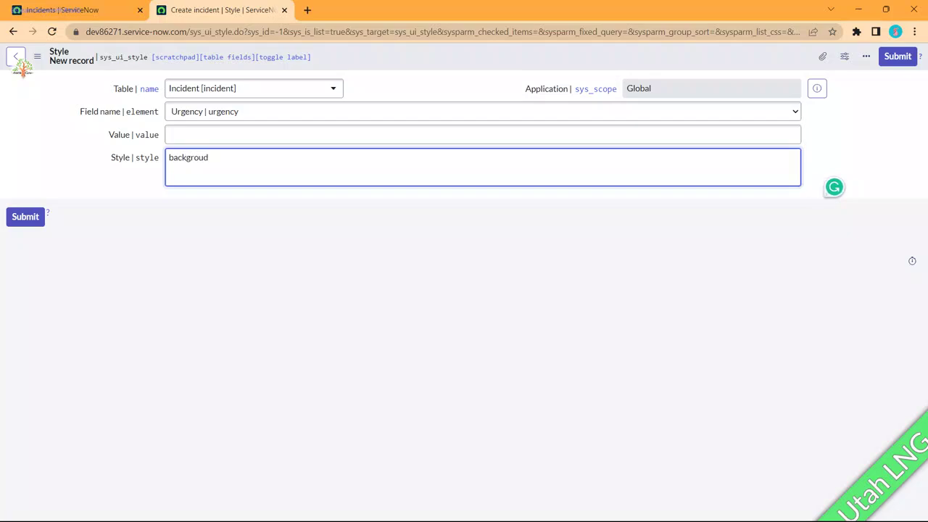
text(-)
key(BackSpace)
text(-colr)
key(BackSpace)
text(or:)
mouse_move(190, 158)
click(197, 190)
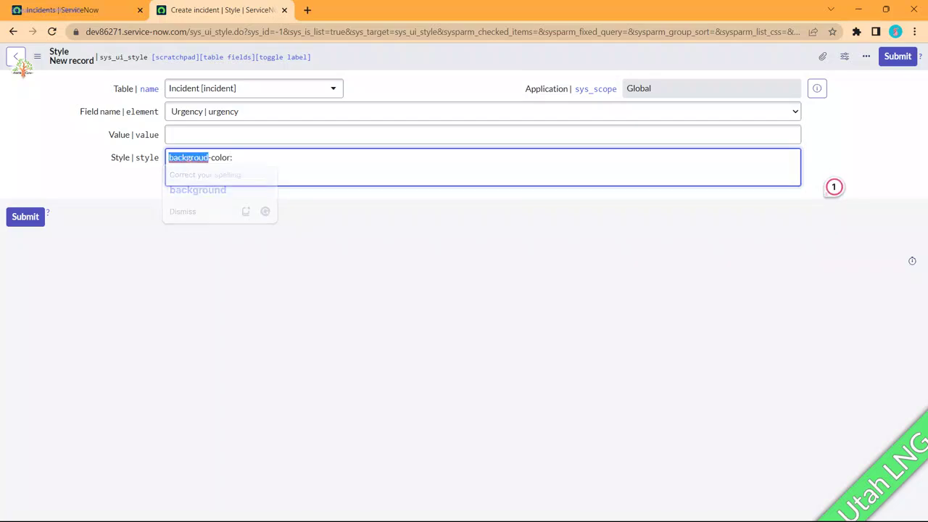
text(g)
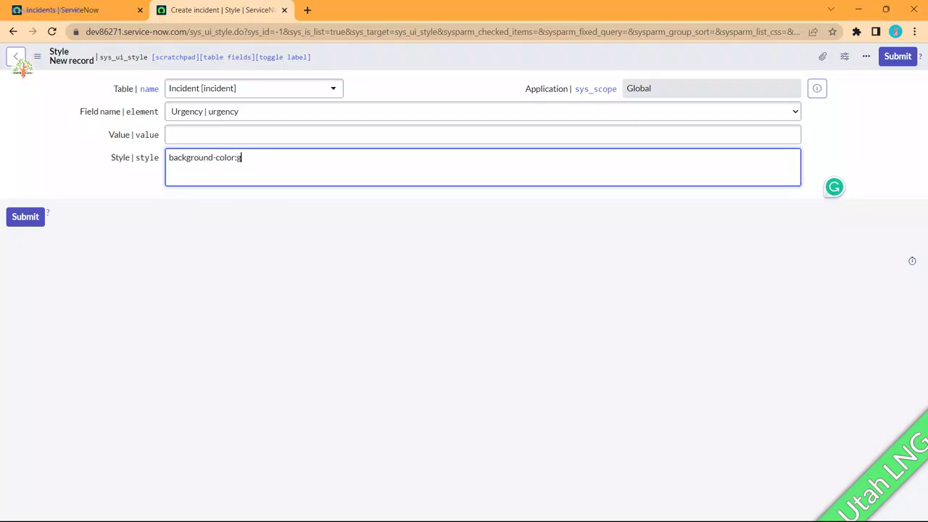
text(reen)
click(898, 57)
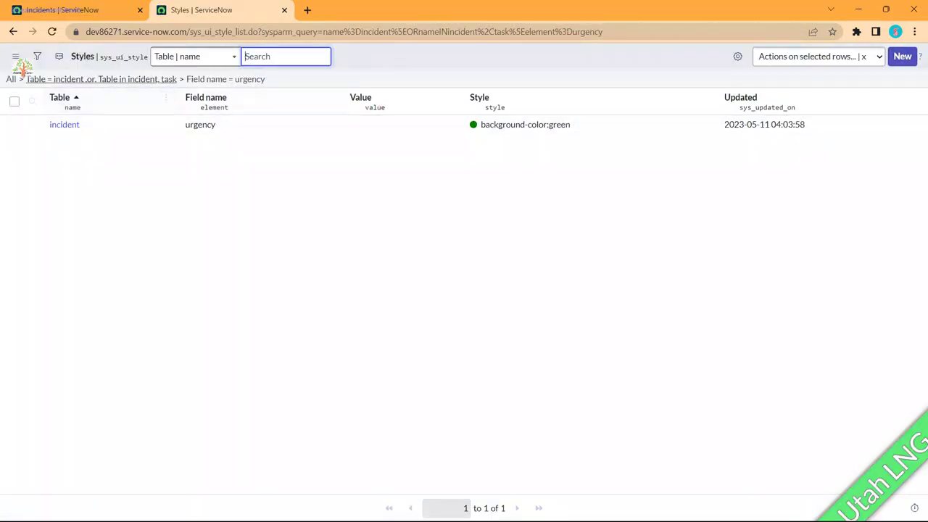
Reopen incident INC0000010 in a separate tab and check how the Urgency field is styled
click(72, 10)
ctrl+click(85, 186)
click(348, 10)
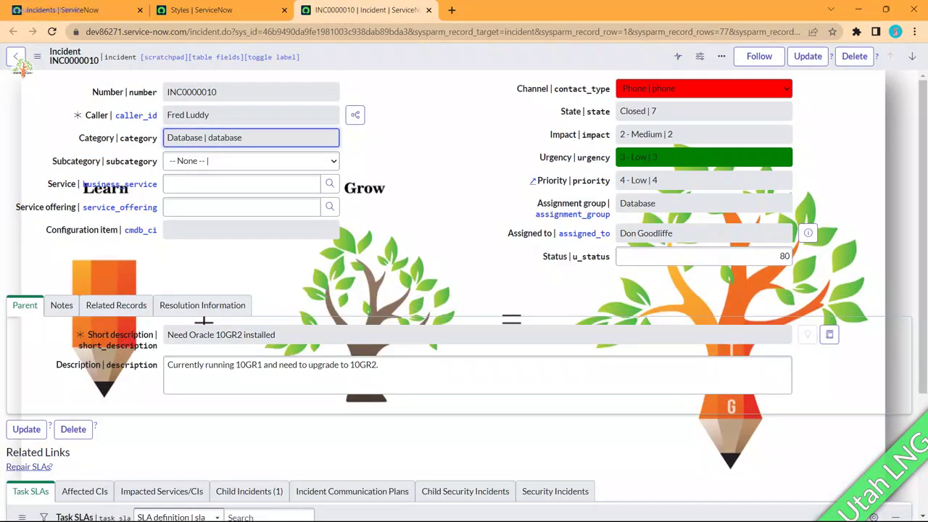
click(704, 134)
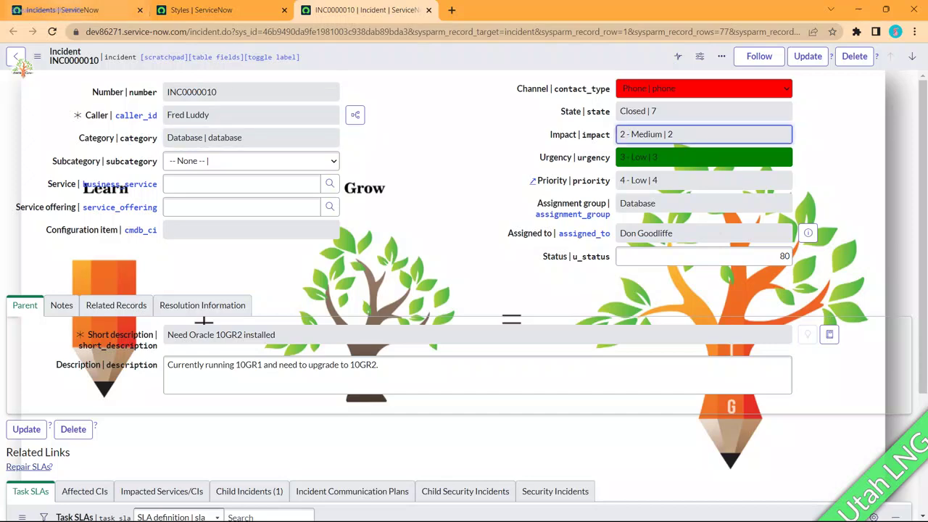
Start a new incident from the incident list and set Impact to 2 - Medium and Urgency to 1 - High
click(61, 10)
click(903, 87)
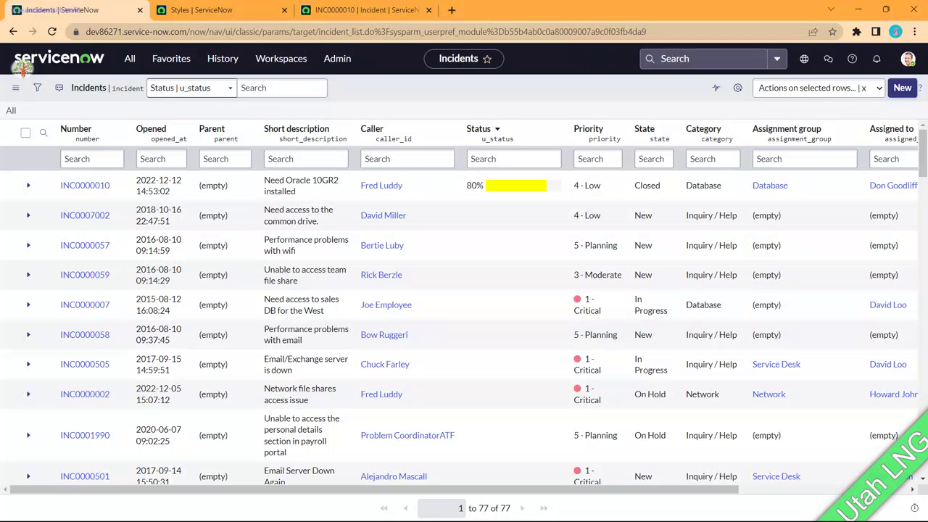
click(903, 88)
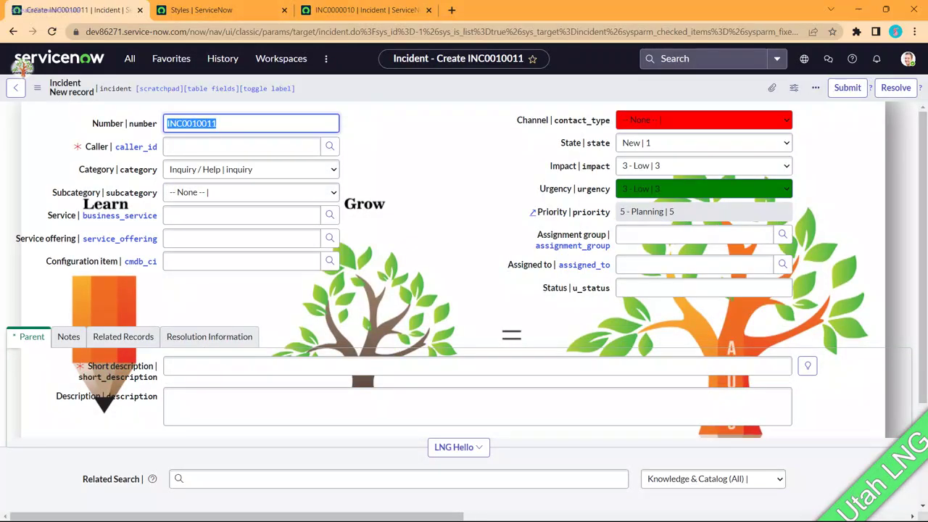
click(703, 166)
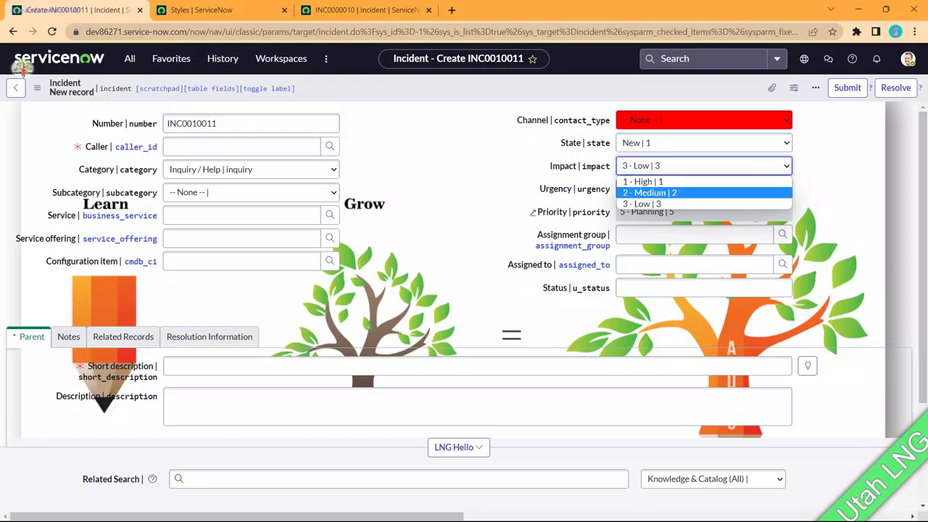
click(675, 192)
click(704, 189)
click(653, 204)
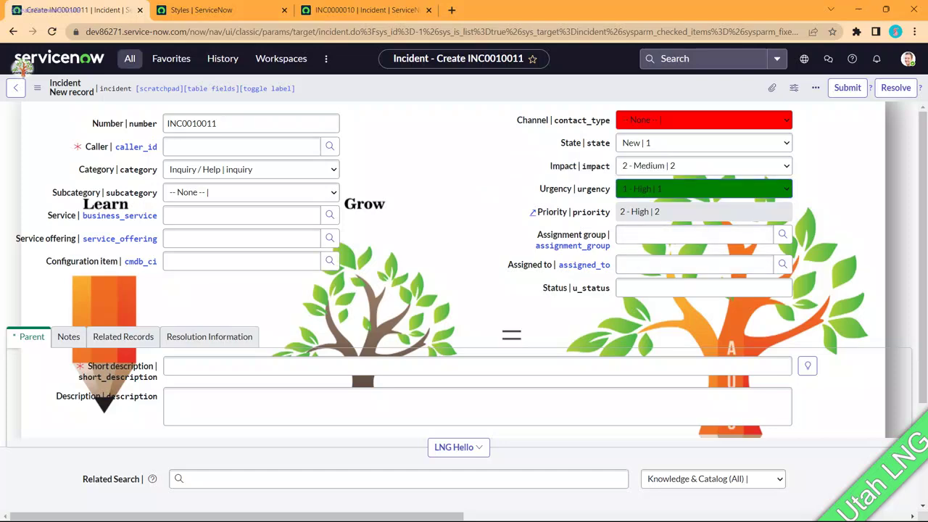
Open the list of all incidents in a new browser tab and examine its Status column
click(129, 59)
middle_click(71, 293)
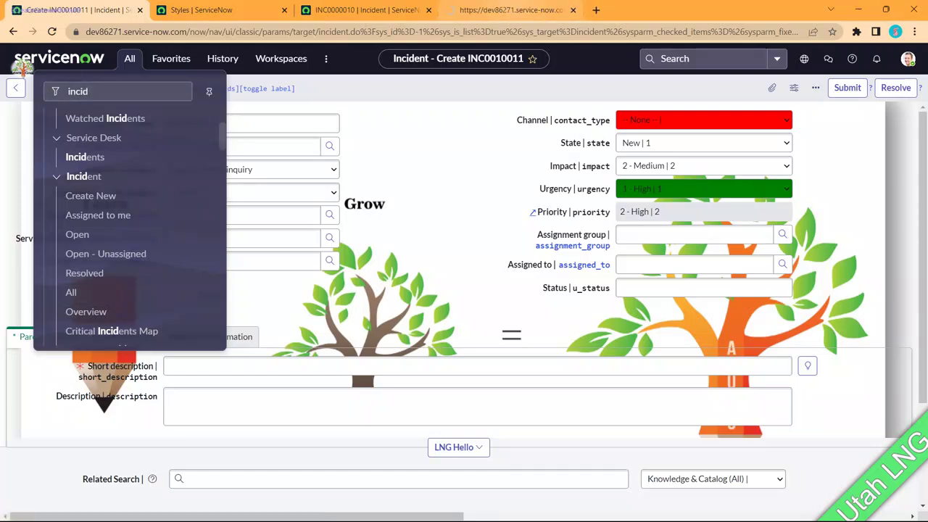
click(493, 11)
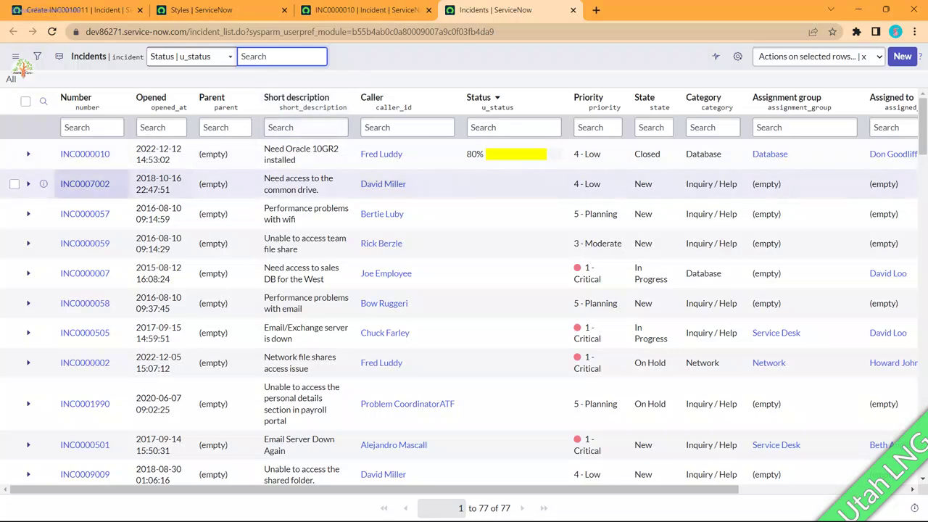
Open the Incident table's configuration from the form of incident INC0000010
click(366, 9)
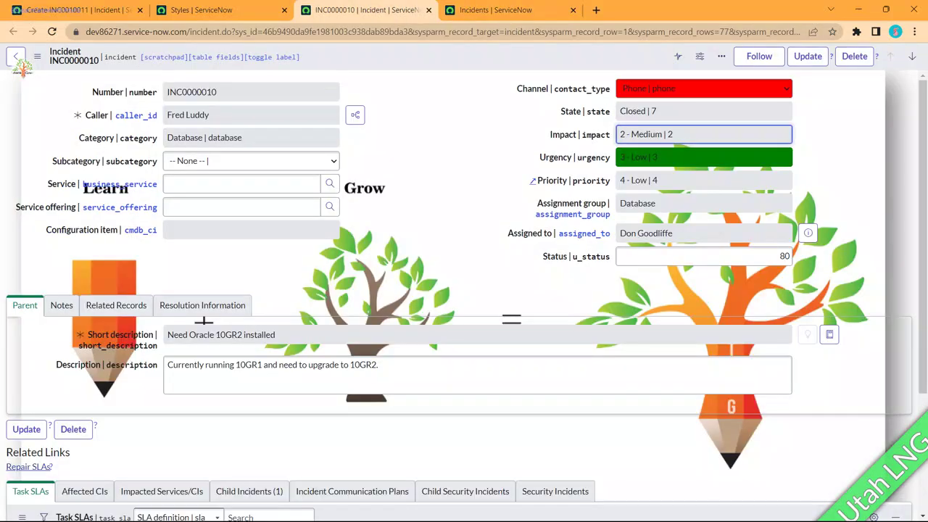
right_click(411, 63)
mouse_move(446, 155)
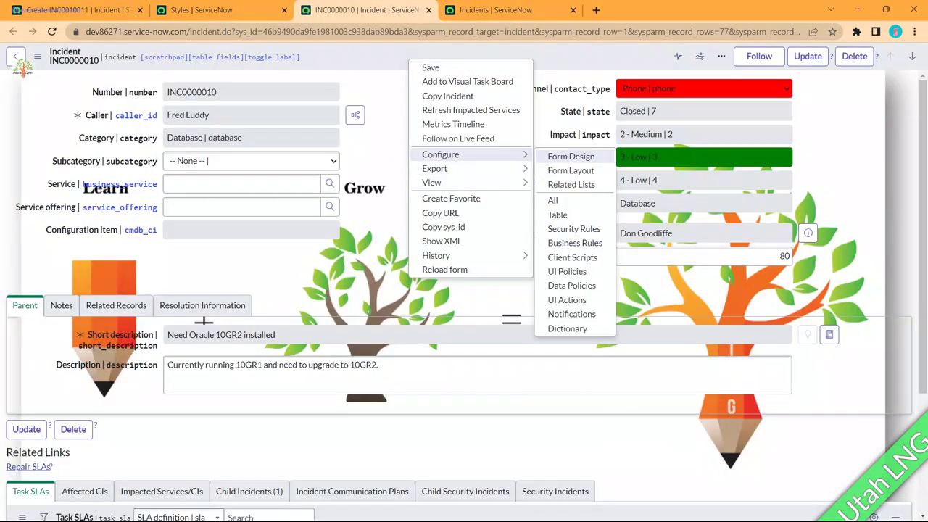
click(557, 215)
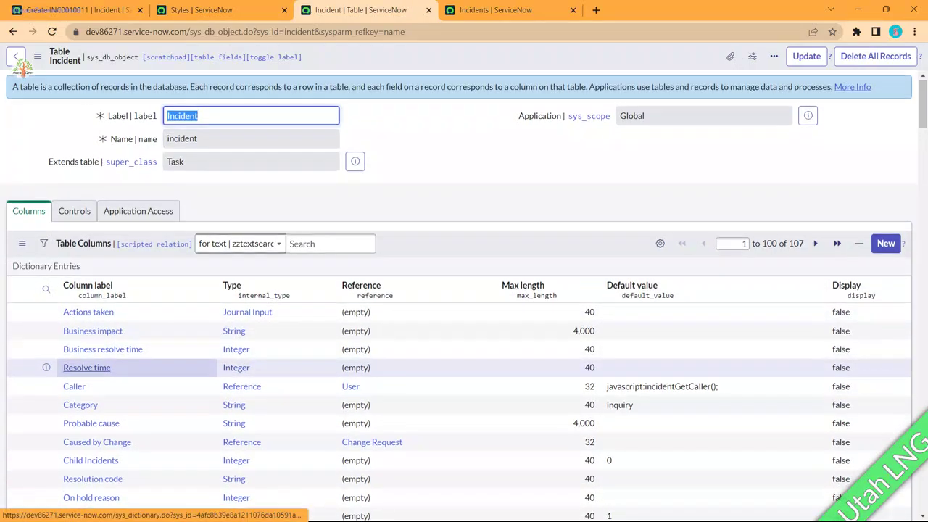
Add a new column to the Incident table with the type Percent Complete
scroll(145, 326, down, 15)
scroll(464, 290, down, 20)
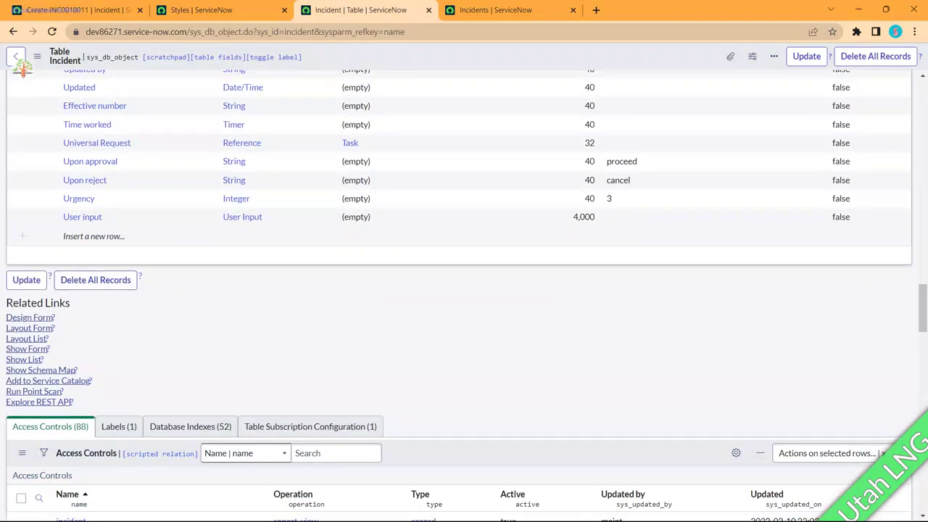
scroll(138, 248, up, 20)
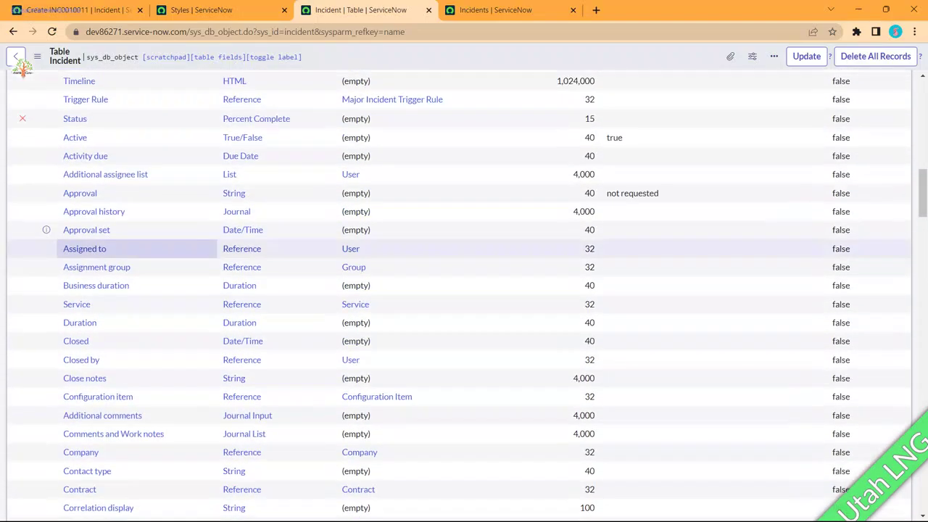
scroll(138, 248, up, 3)
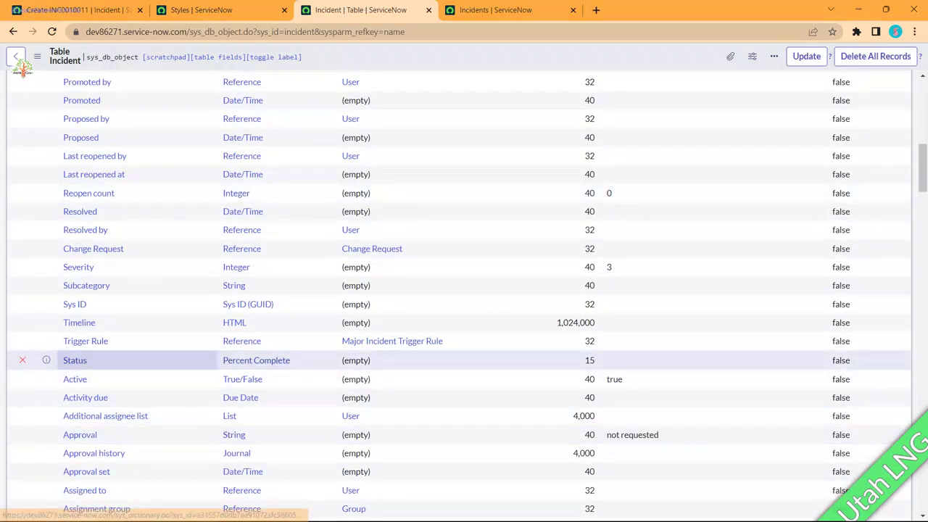
scroll(138, 360, up, 7)
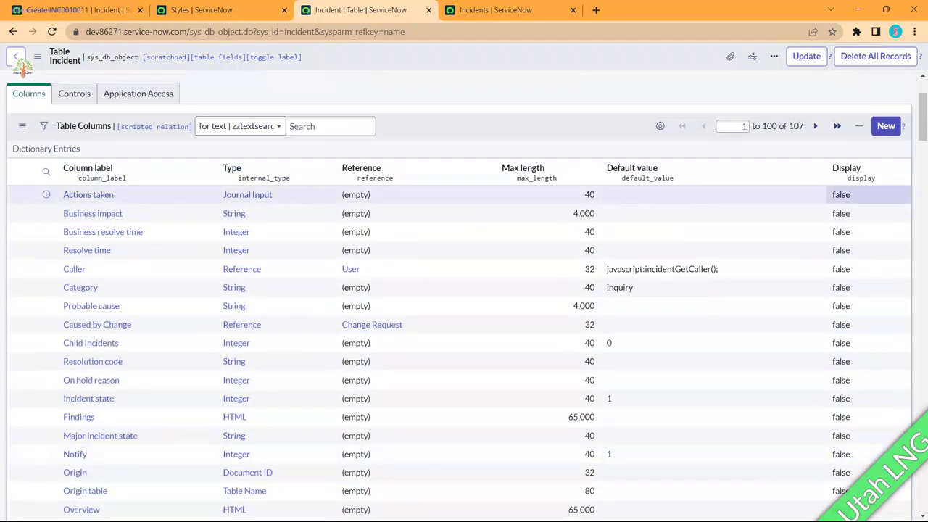
click(886, 125)
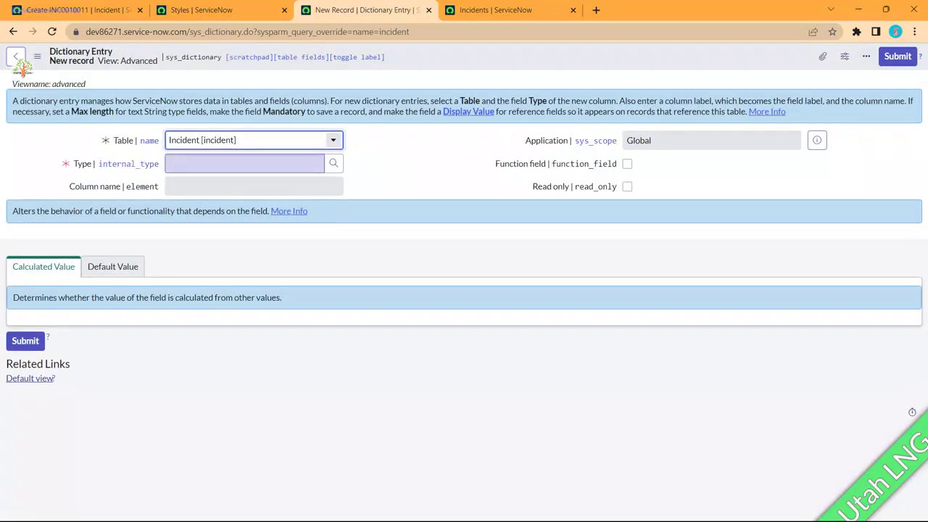
click(245, 164)
text(perc)
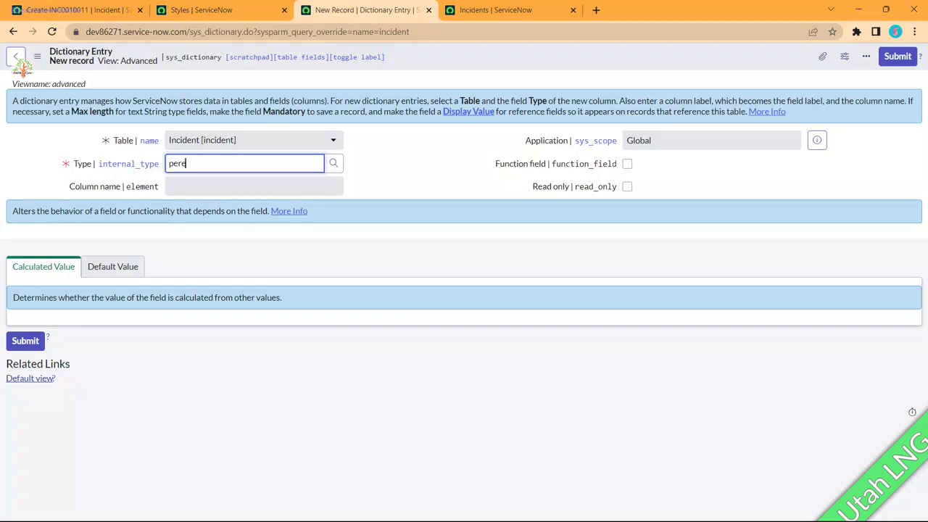
key(BackSpace)
click(210, 182)
Label the new column LNG Support and save the dictionary entry, staying on its form
click(244, 187)
text(LNG)
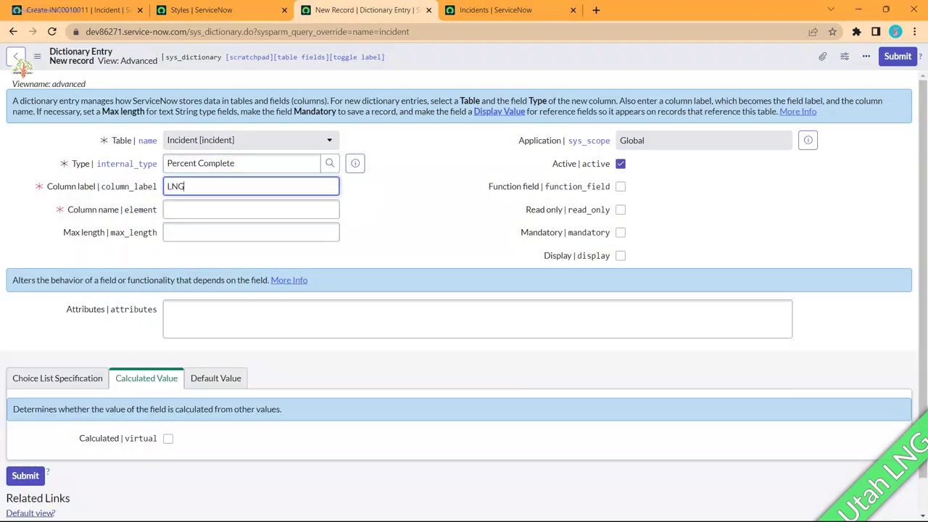
text(_Suppor)
key(BackSpace)
key(BackSpace)
key(BackSpace)
key(BackSpace)
key(BackSpace)
key(BackSpace)
key(BackSpace)
text(Suppirt)
key(BackSpace)
key(BackSpace)
text(ort)
click(395, 236)
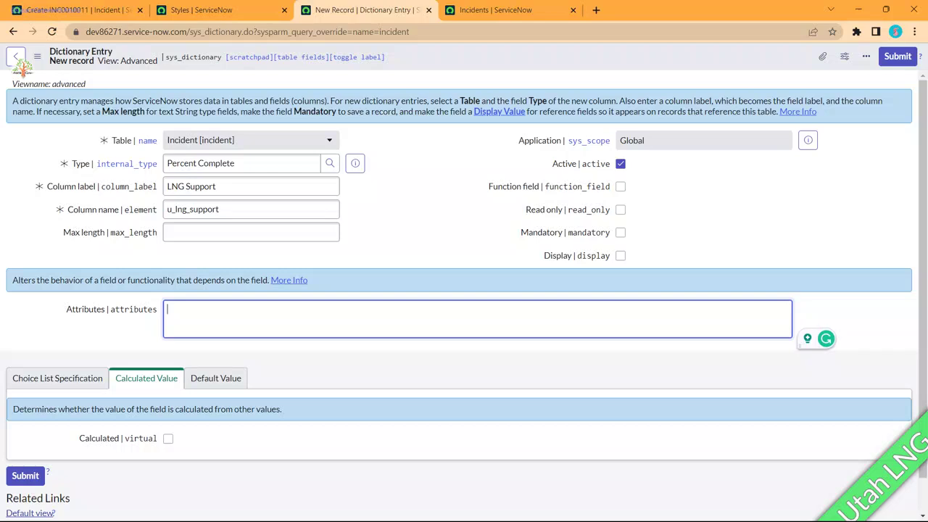
right_click(596, 58)
click(610, 64)
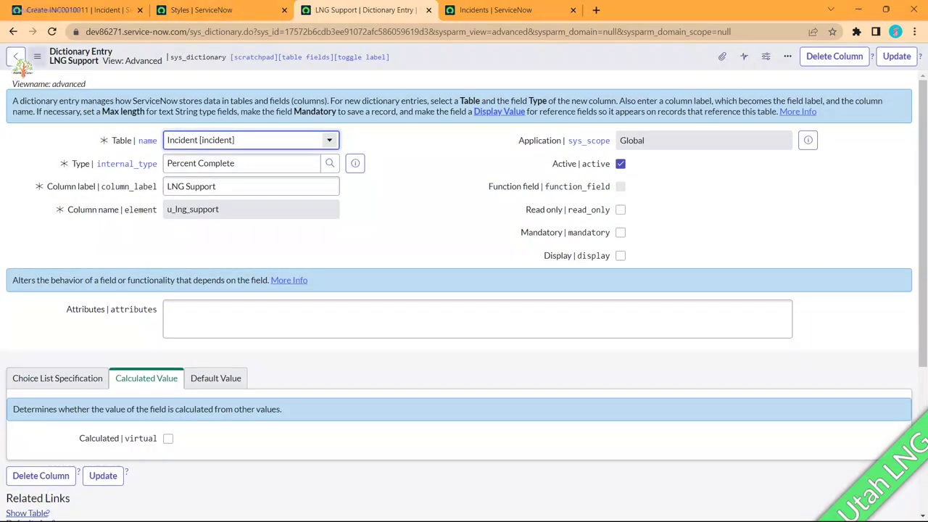
Switch the LNG Support dictionary entry to the Default view and back to the Advanced view
click(37, 56)
mouse_move(65, 184)
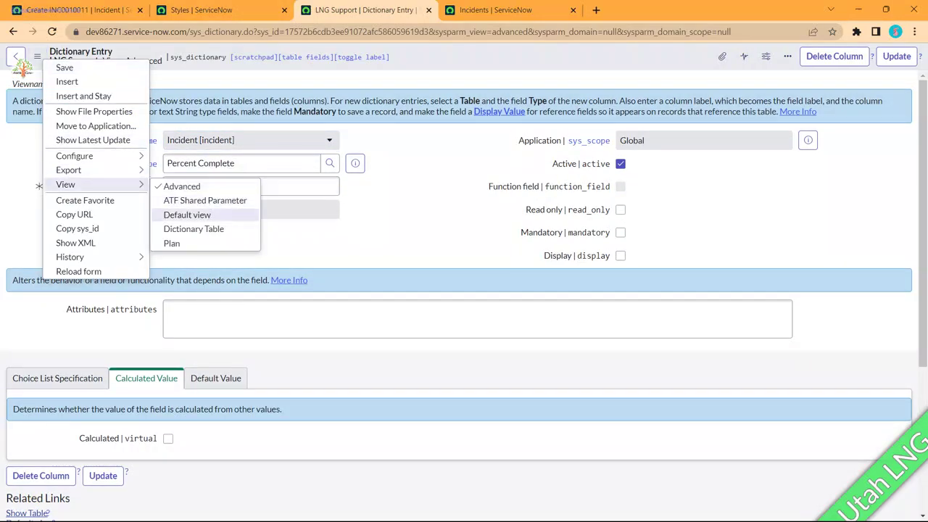
click(187, 214)
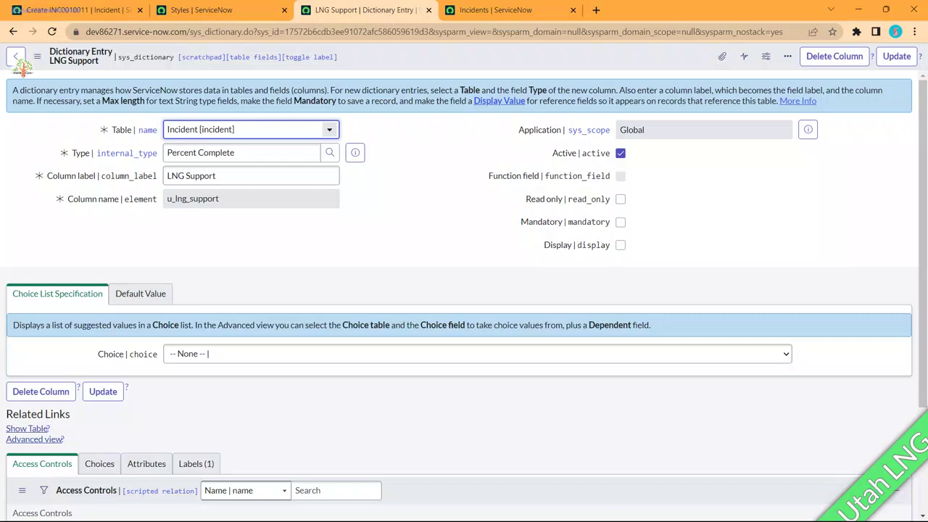
click(37, 56)
mouse_move(87, 184)
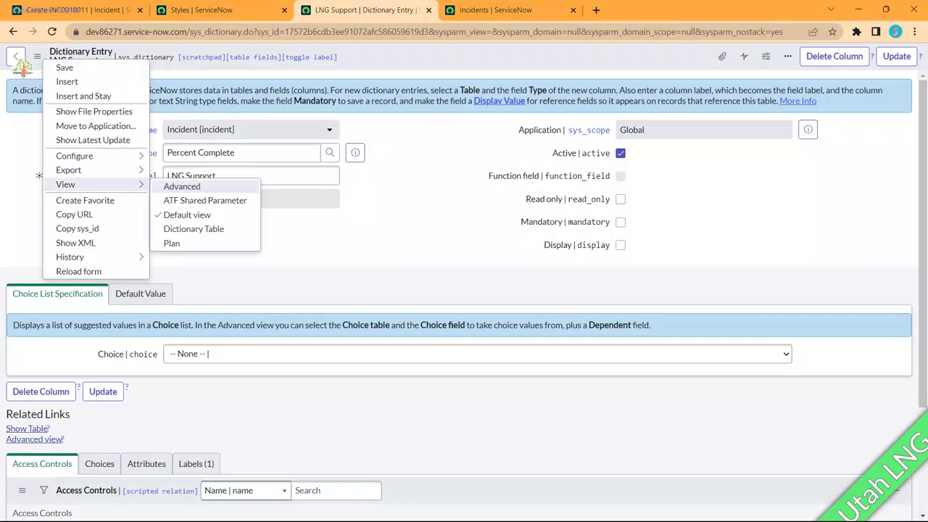
click(182, 186)
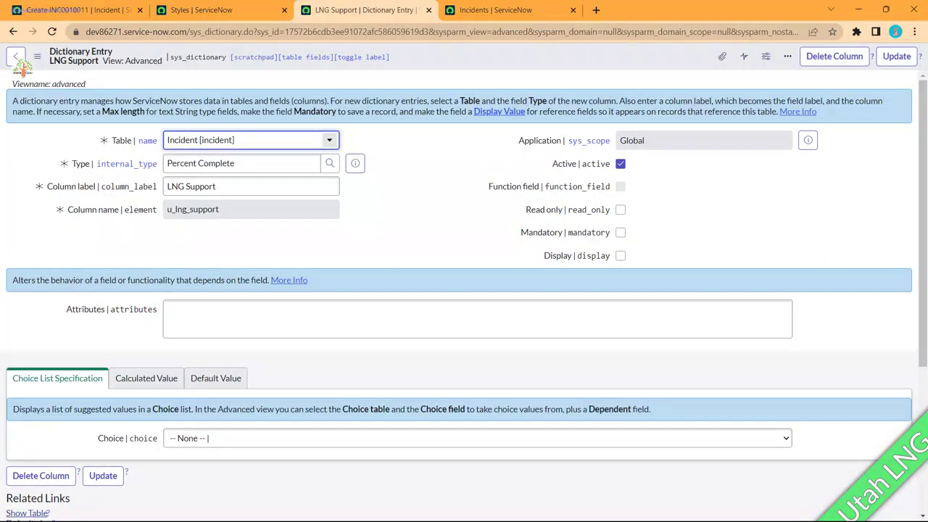
Open the dictionary entry of the Status field from the new incident form
click(319, 319)
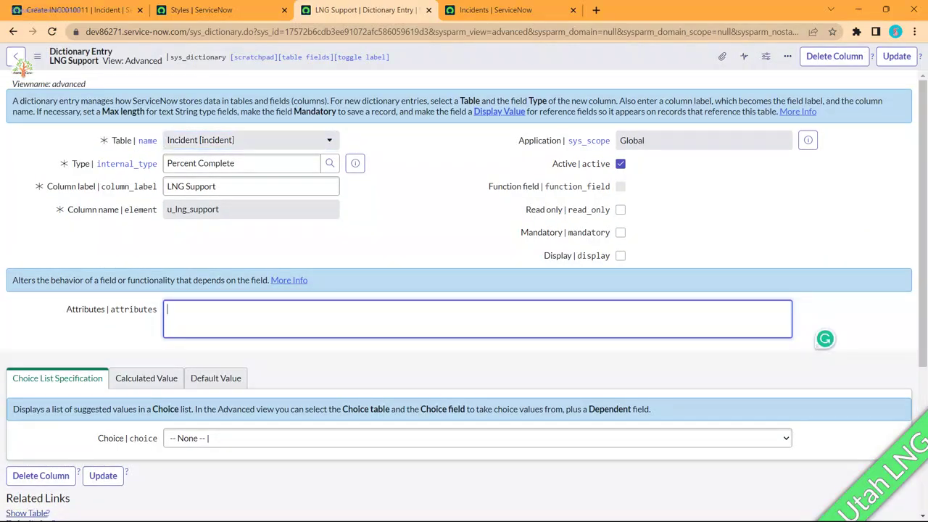
click(80, 10)
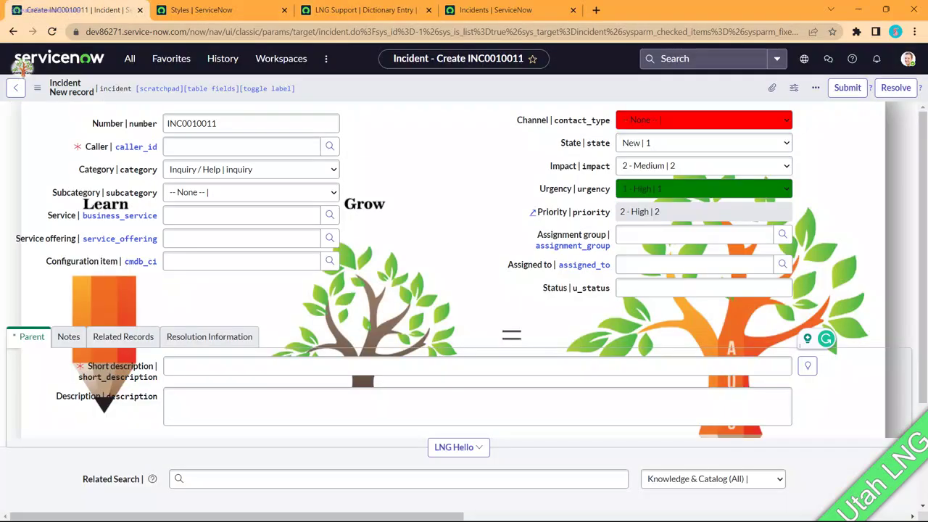
right_click(557, 289)
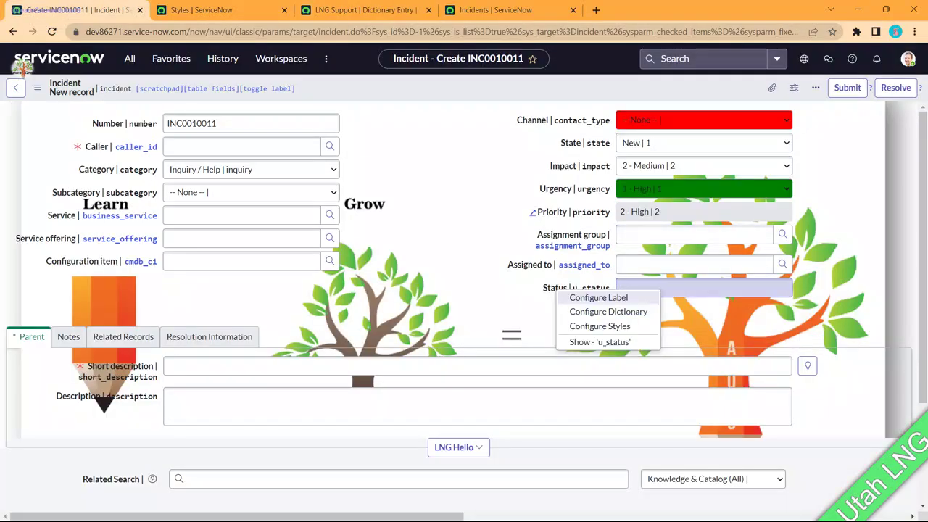
click(540, 319)
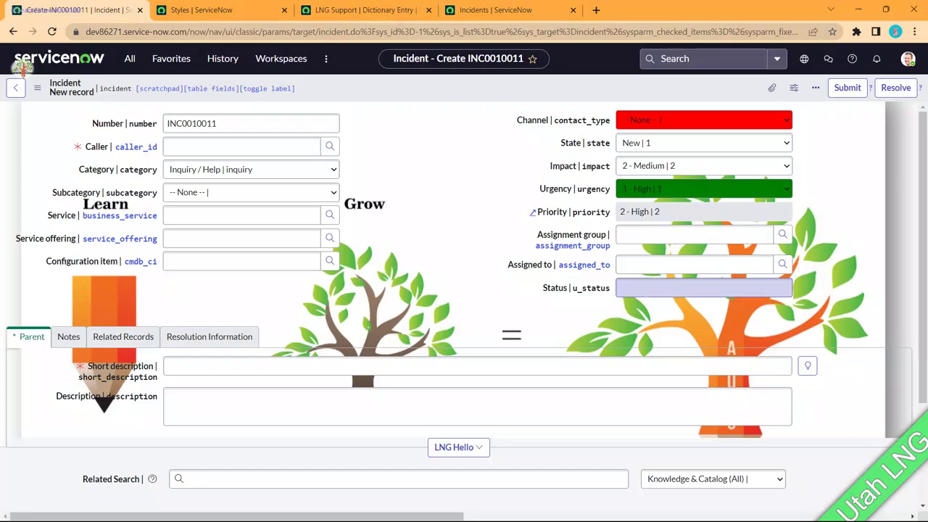
scroll(556, 290, down, 2)
right_click(557, 167)
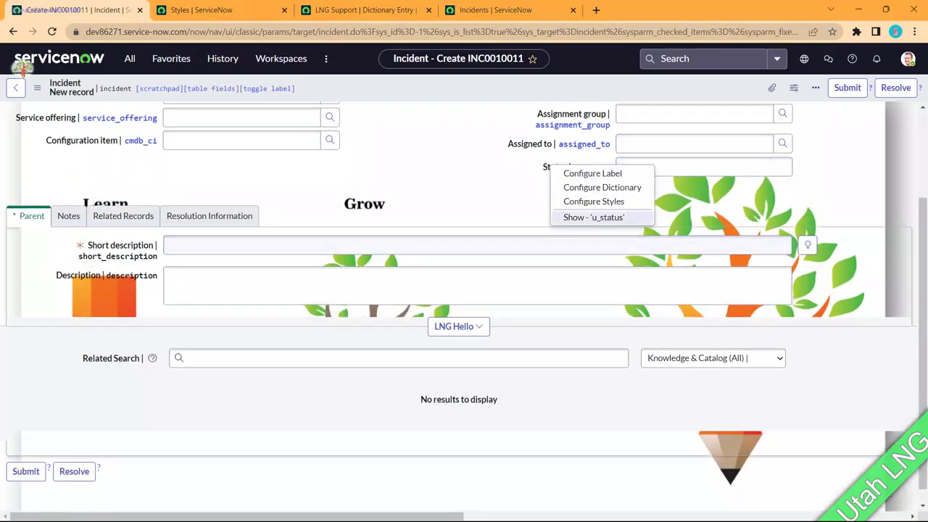
click(602, 187)
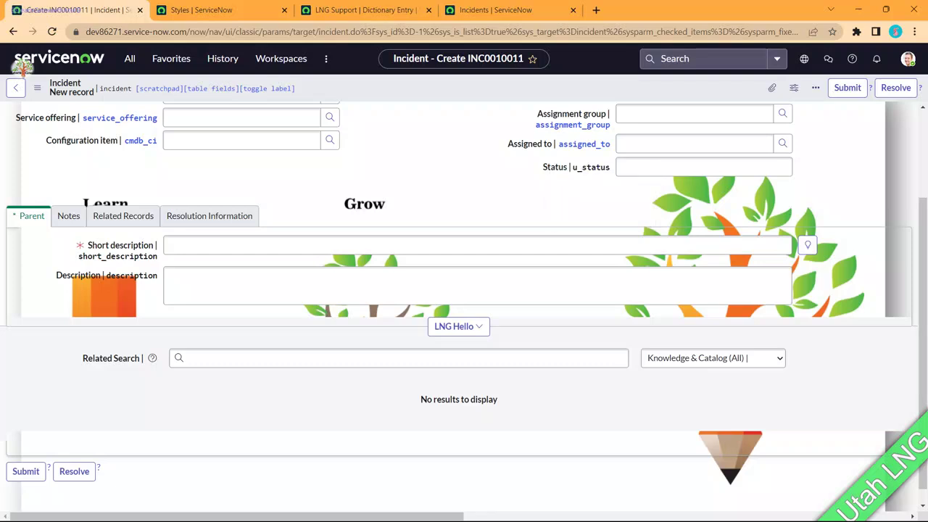
key(Return)
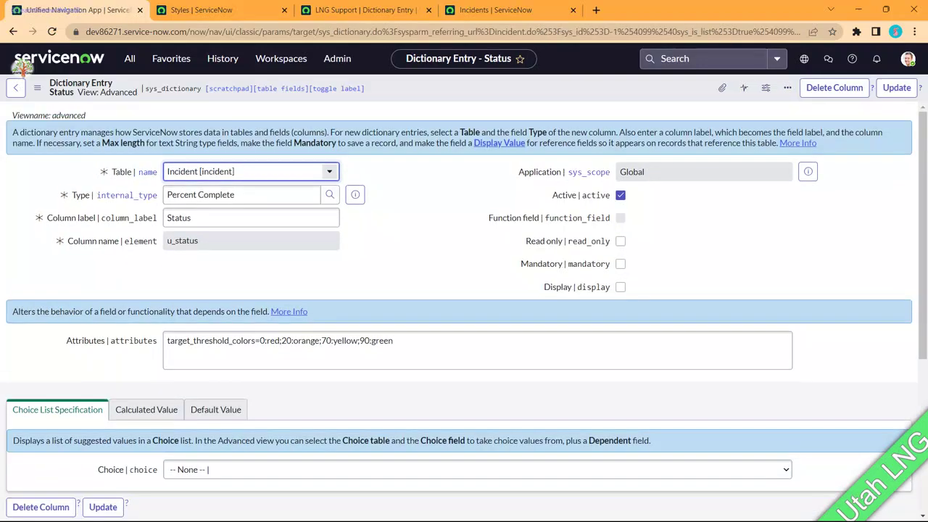
Copy the attribute target_threshold_colors=0:red;20:orange;70:yellow;90:green from the Status dictionary entry into the LNG Support entry's attributes
drag(404, 342, 214, 341)
key(ctrl+a)
key(ctrl+c)
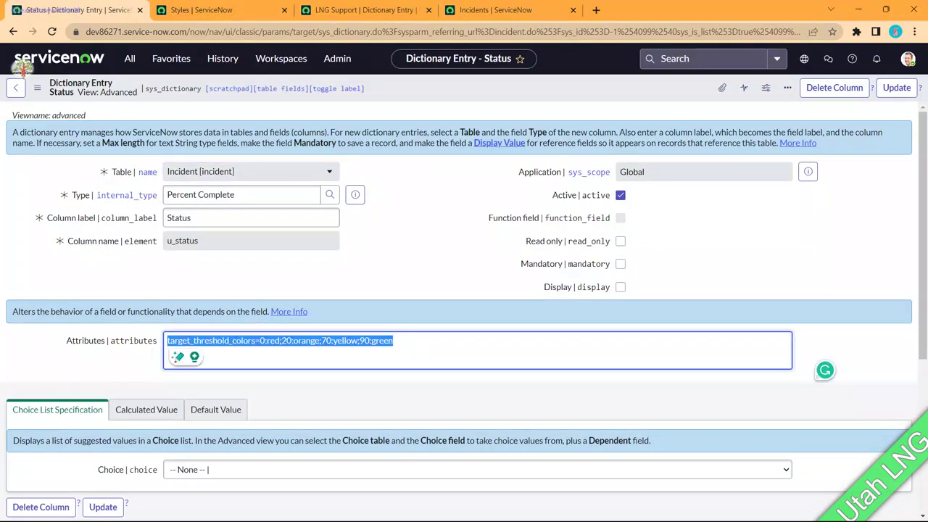
key(ctrl+Tab)
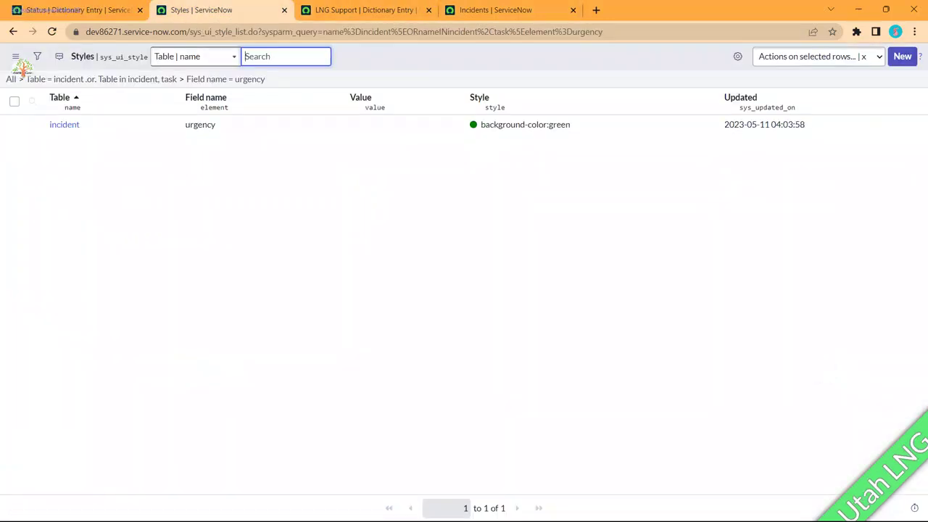
key(ctrl+Tab)
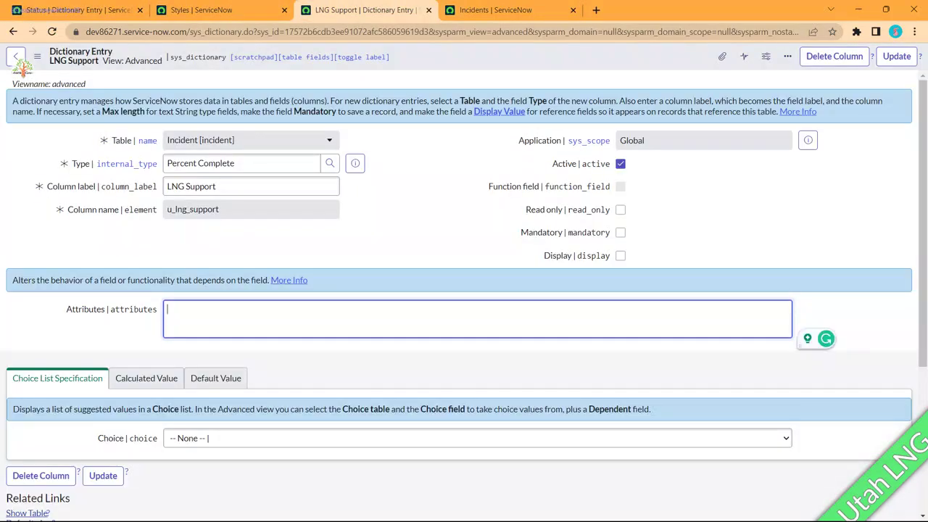
key(ctrl+v)
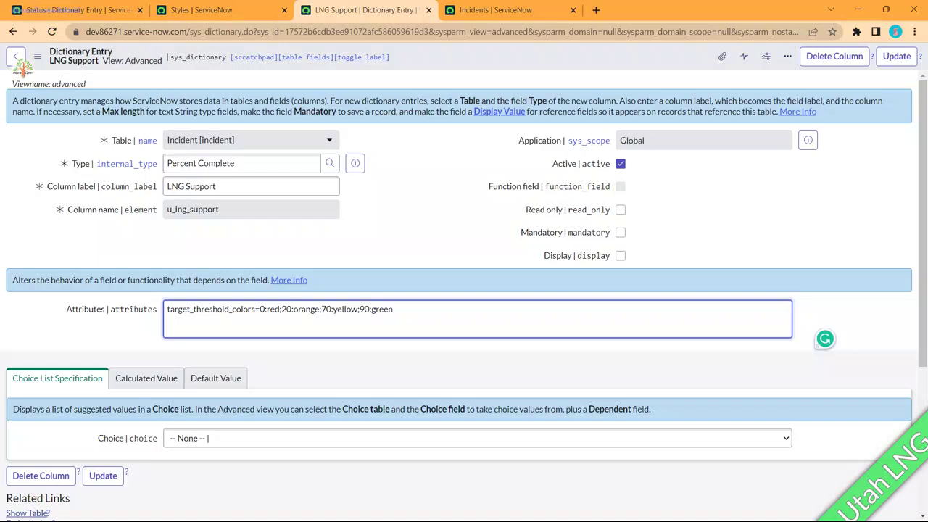
Review the threshold color syntax in the attributes and update the LNG Support dictionary entry
drag(255, 309, 232, 309)
click(248, 309)
drag(260, 310, 265, 310)
drag(280, 310, 260, 310)
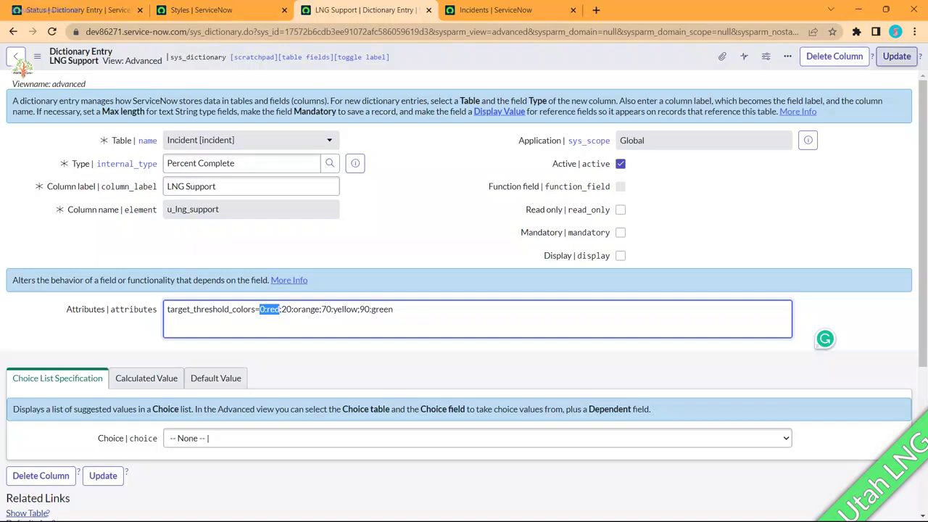
click(897, 56)
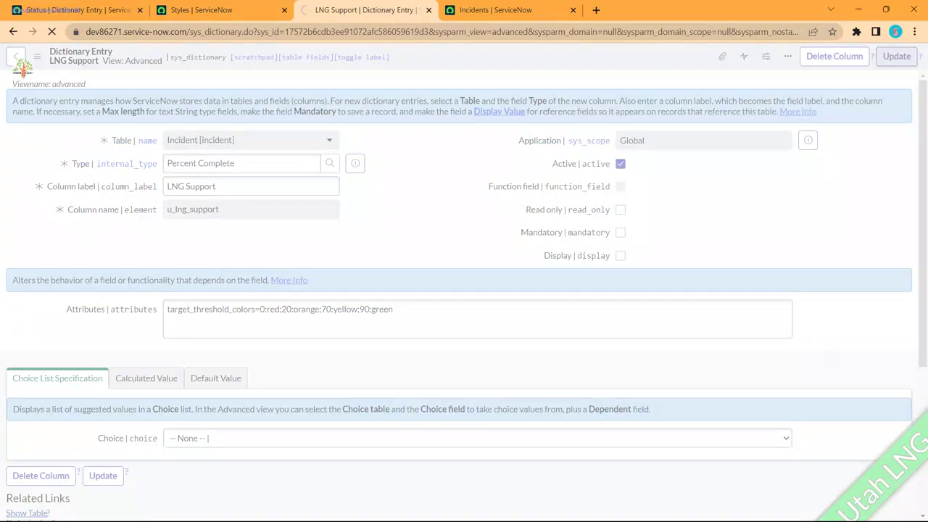
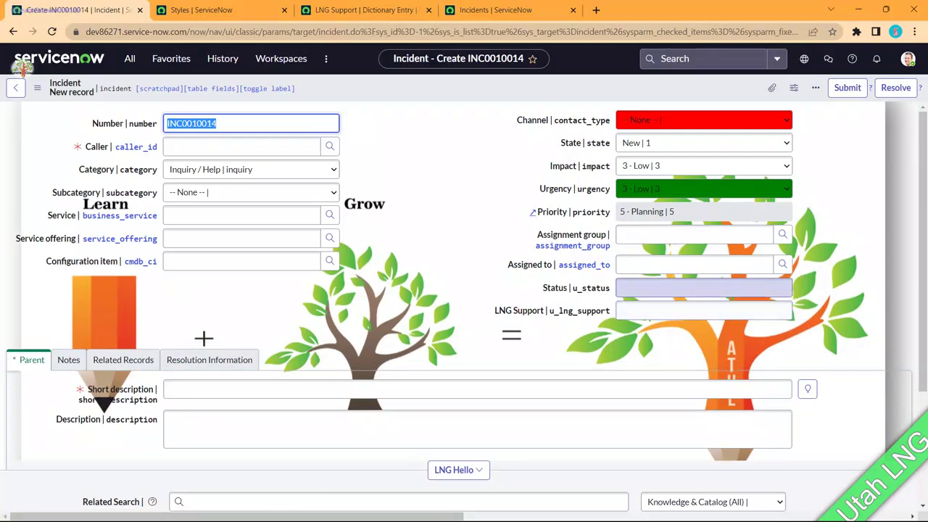
On the new incident form, set Status to 12.23 and LNG Support to 89.50
click(705, 288)
text(12)
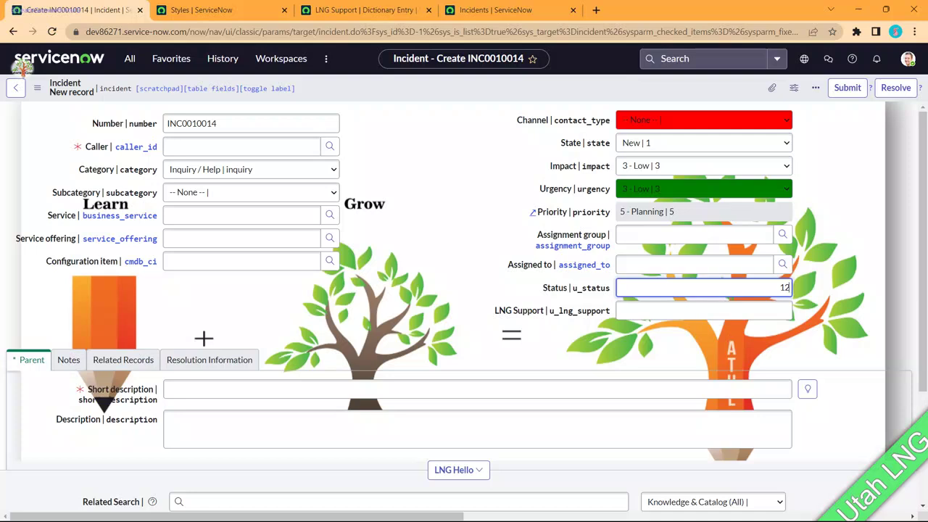
click(704, 311)
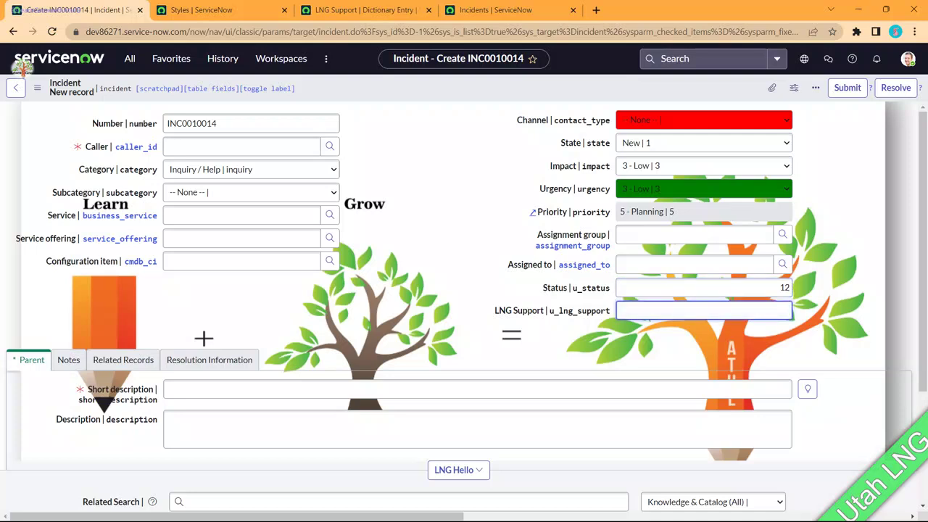
text(88)
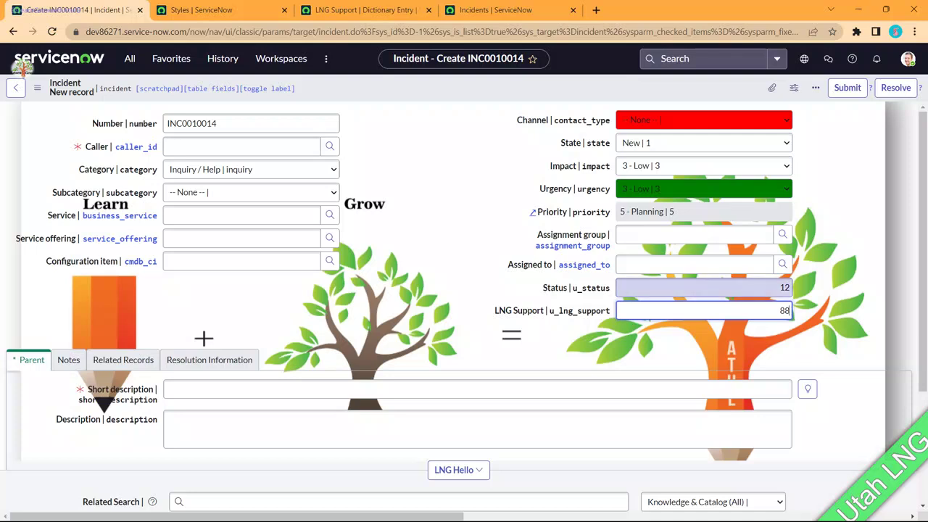
click(788, 287)
text(.23)
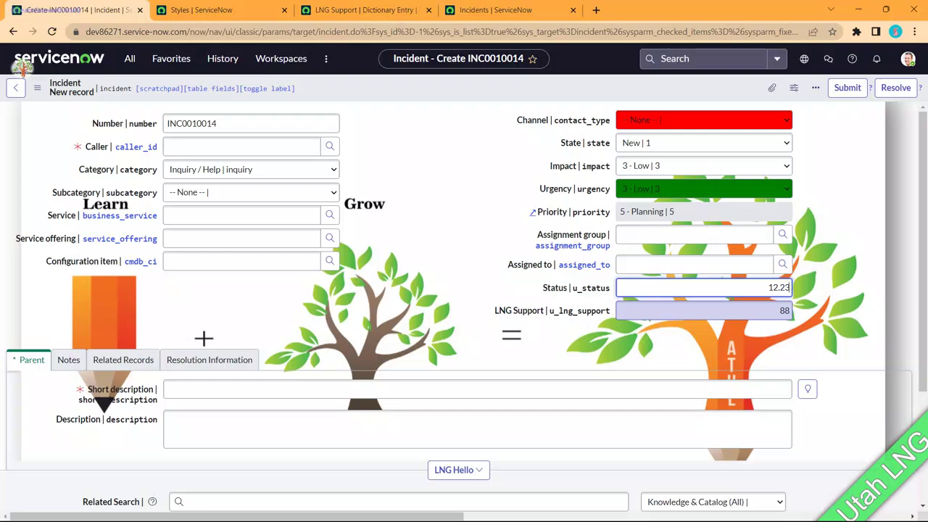
key(Tab)
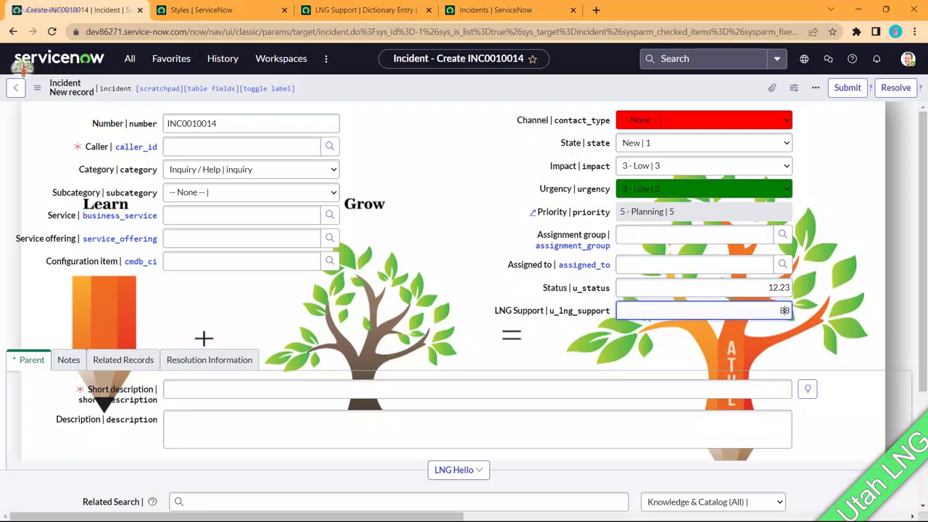
text(7)
key(BackSpace)
text(89.50)
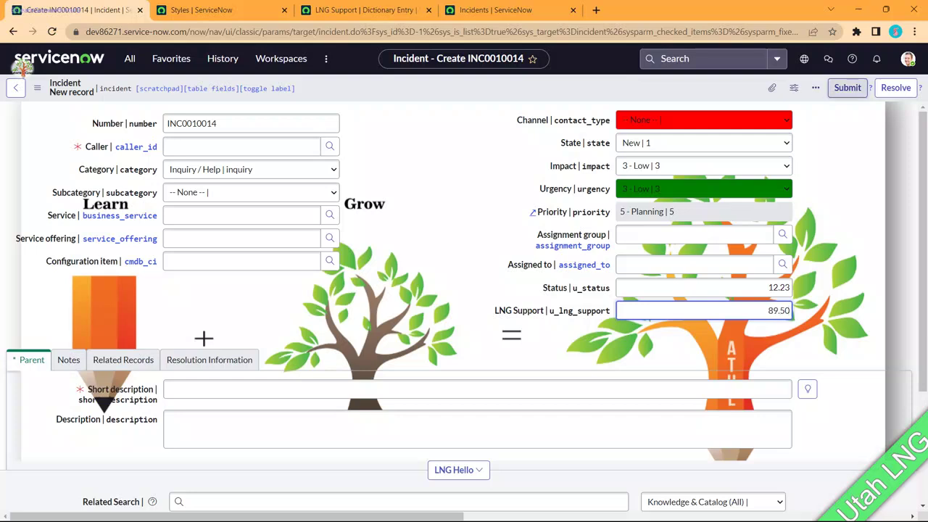
Fill in the caller and the short description Test, and save the new incident while staying on its form
click(241, 147)
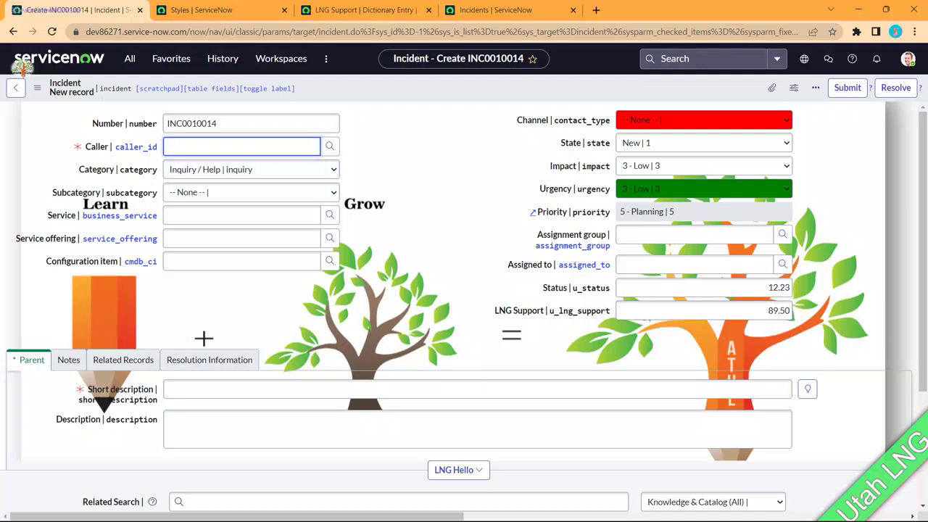
text(*)
click(190, 178)
click(239, 389)
text(T)
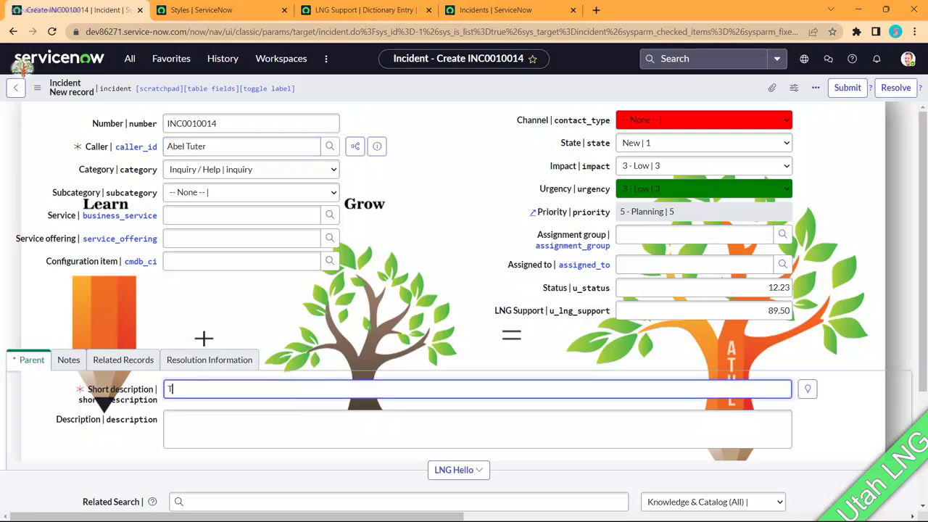
text(est)
right_click(639, 68)
right_click(601, 92)
click(623, 101)
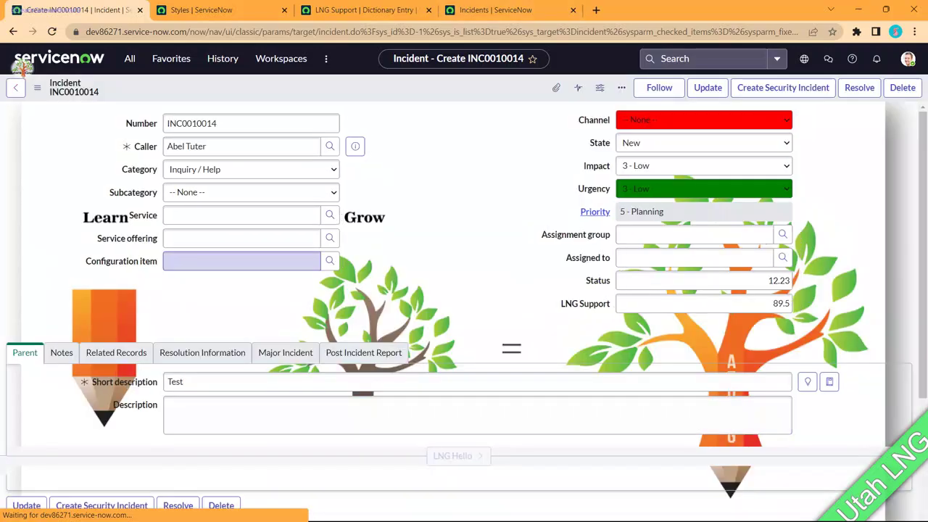
Open the list of all incidents in a new browser tab and switch to it
click(130, 59)
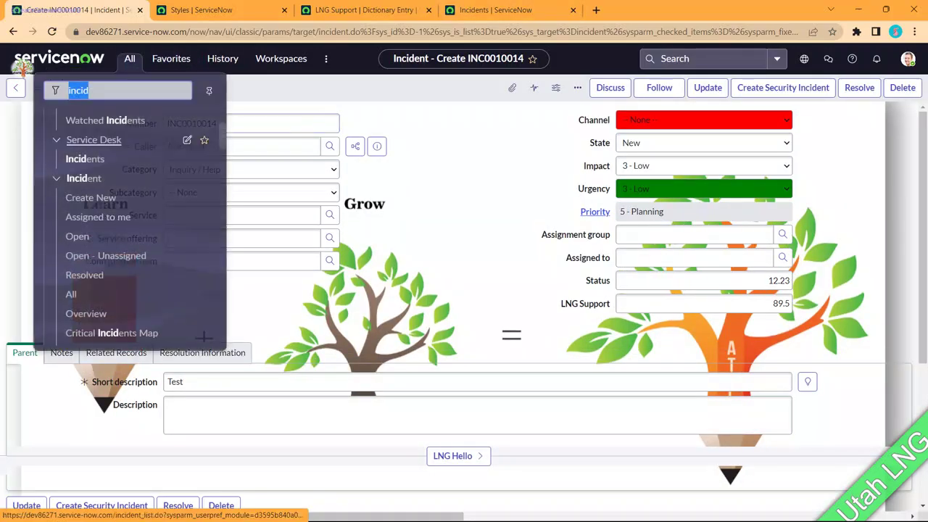
middle_click(71, 293)
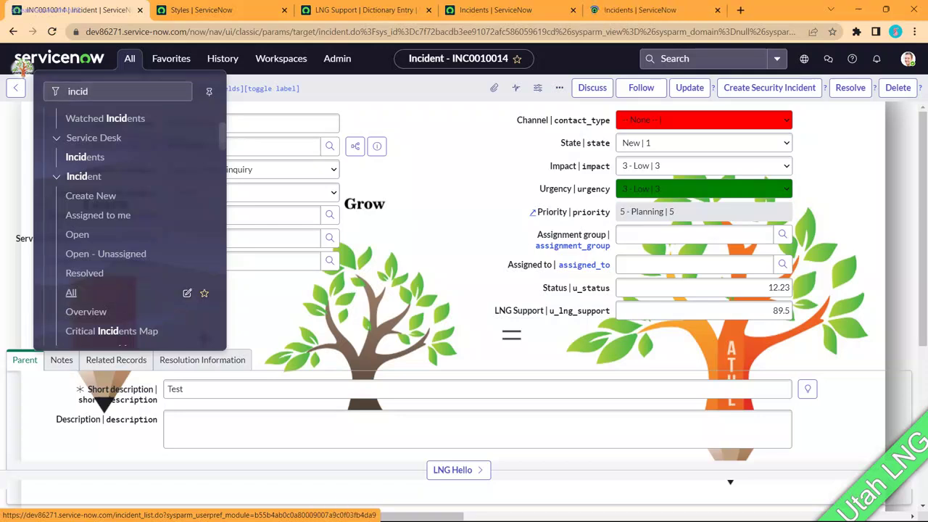
click(421, 182)
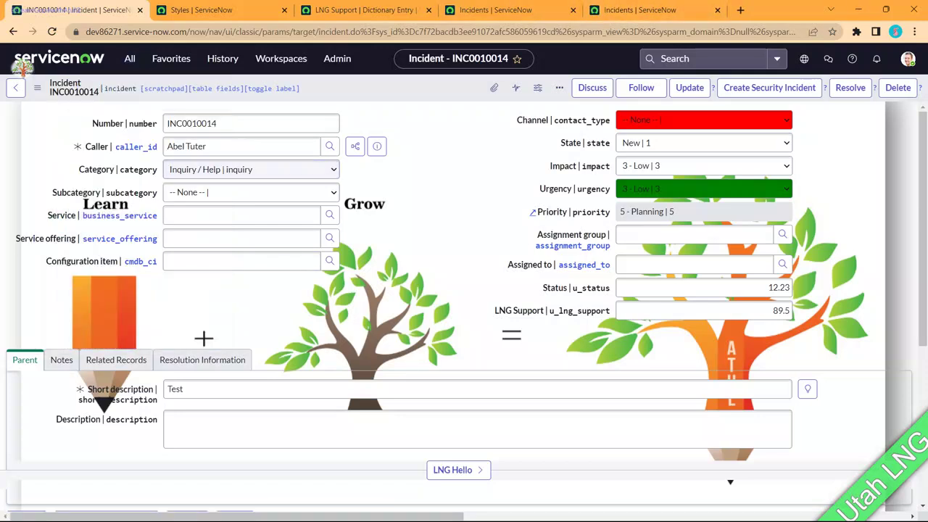
double_click(196, 124)
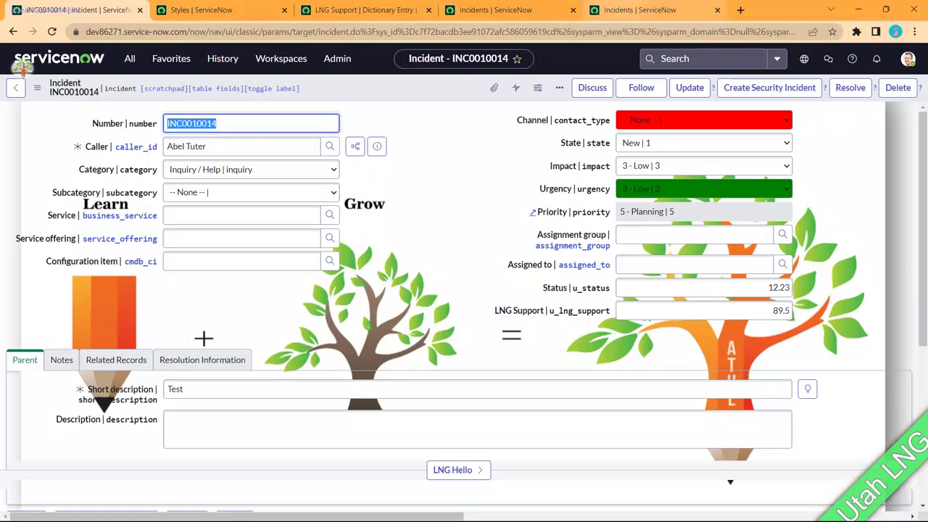
click(641, 10)
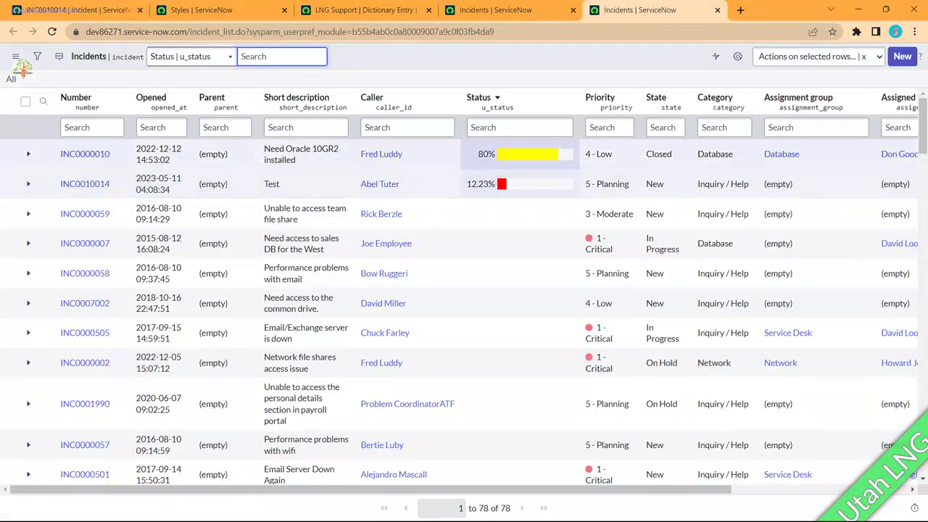
Personalize the incident list by adding LNG Support to the selected columns
click(738, 57)
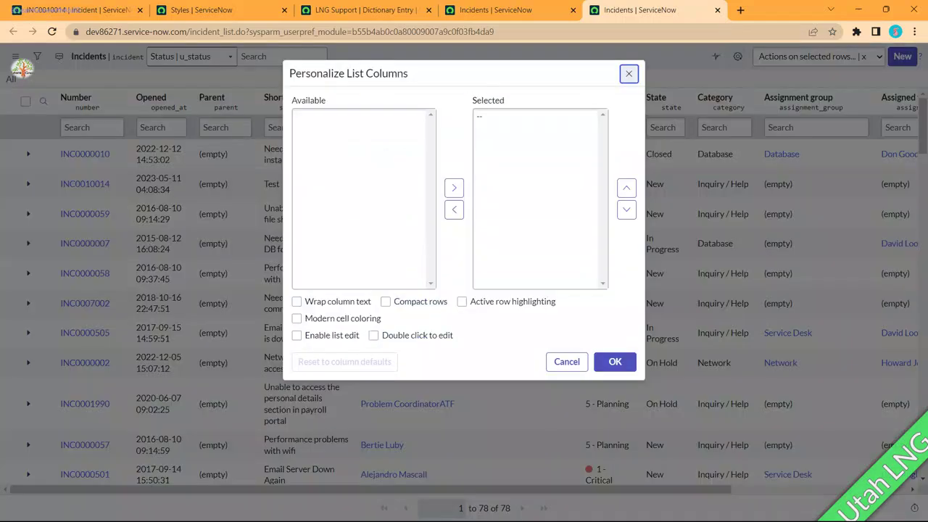
click(319, 212)
key(l)
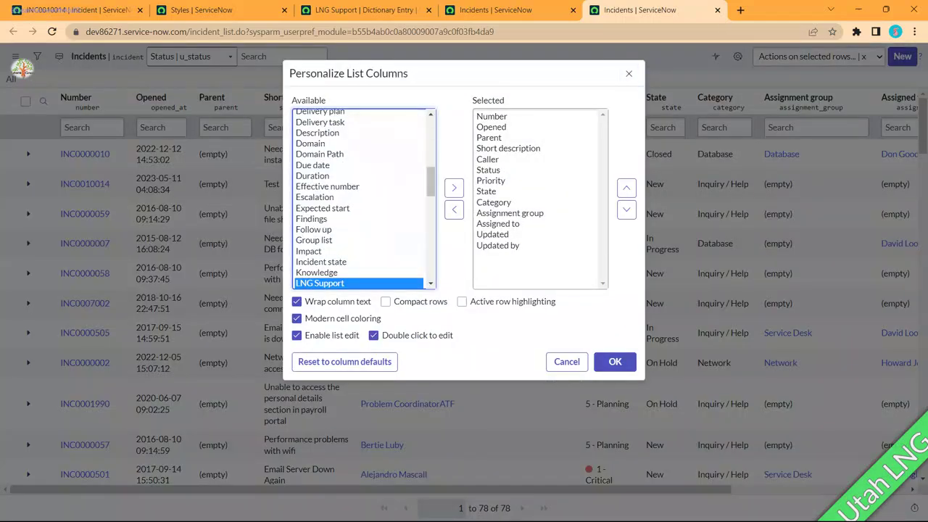
click(454, 188)
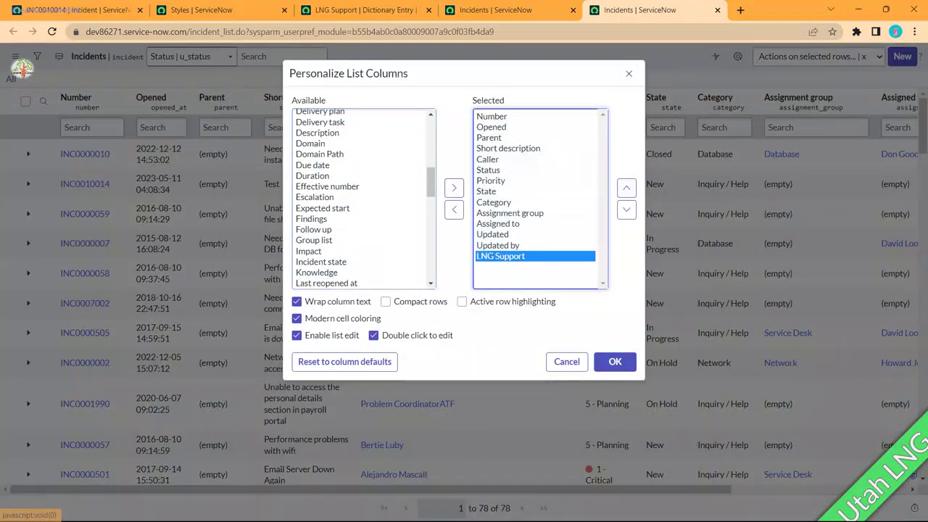
Move the LNG Support column up to directly after Status and apply the list layout
click(626, 188)
key(Return)
key(Return)
key(Return)
key(Return)
key(Return)
key(Return)
key(Return)
key(Return)
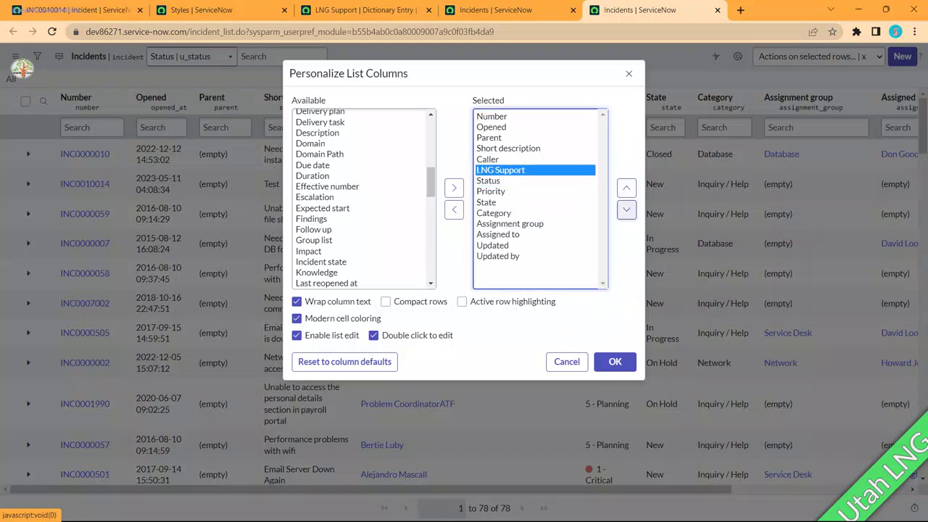
click(627, 210)
click(615, 362)
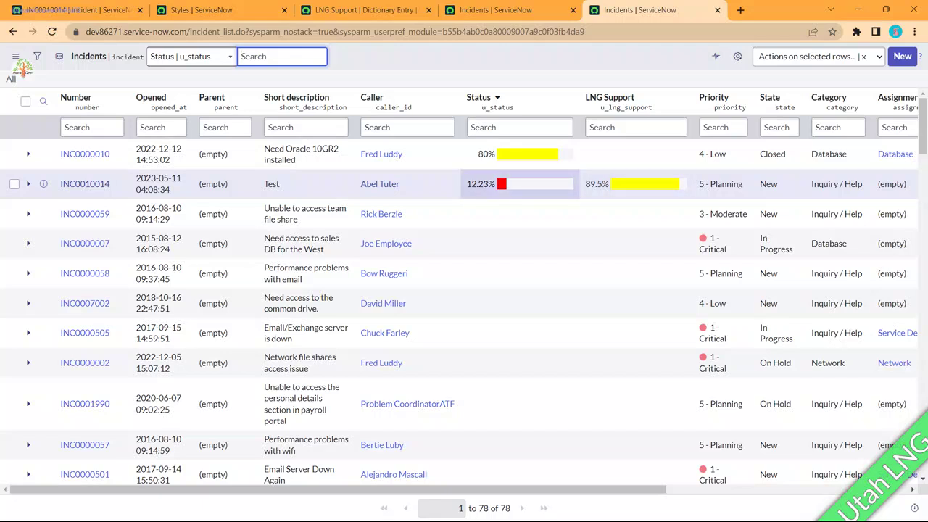
Set the Status of the incident with short description Test to 25 directly in the incident list
mouse_move(536, 184)
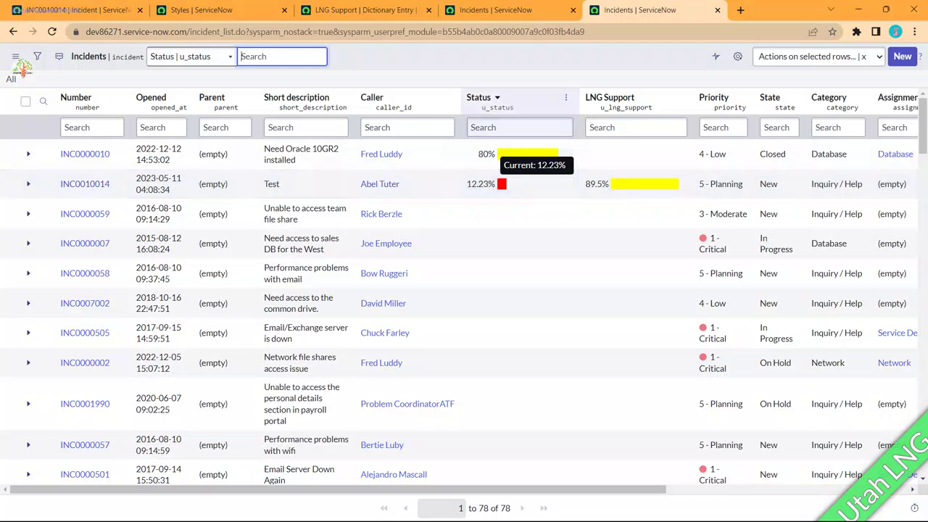
double_click(508, 184)
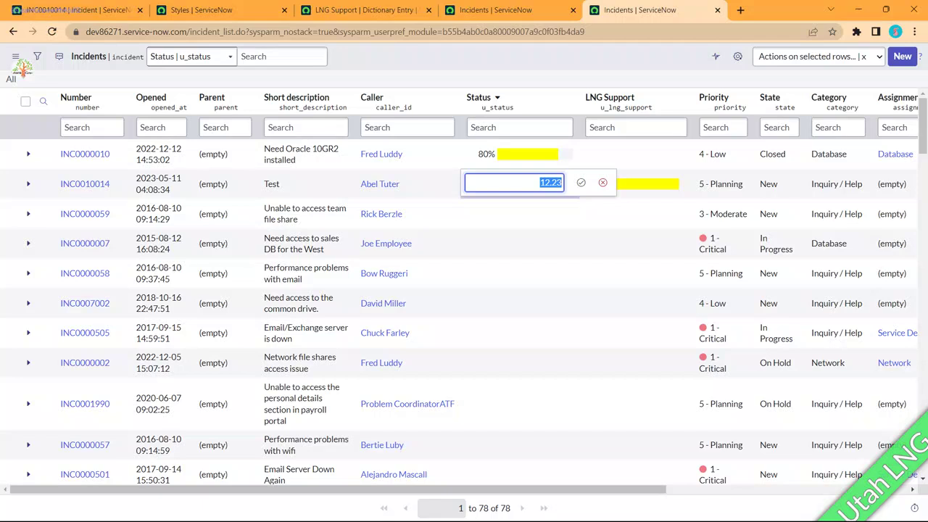
text(25)
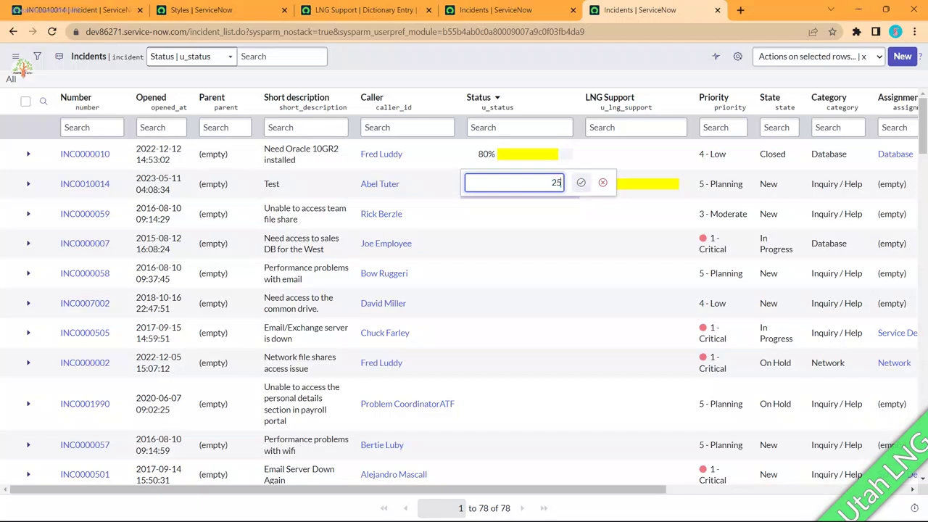
key(Return)
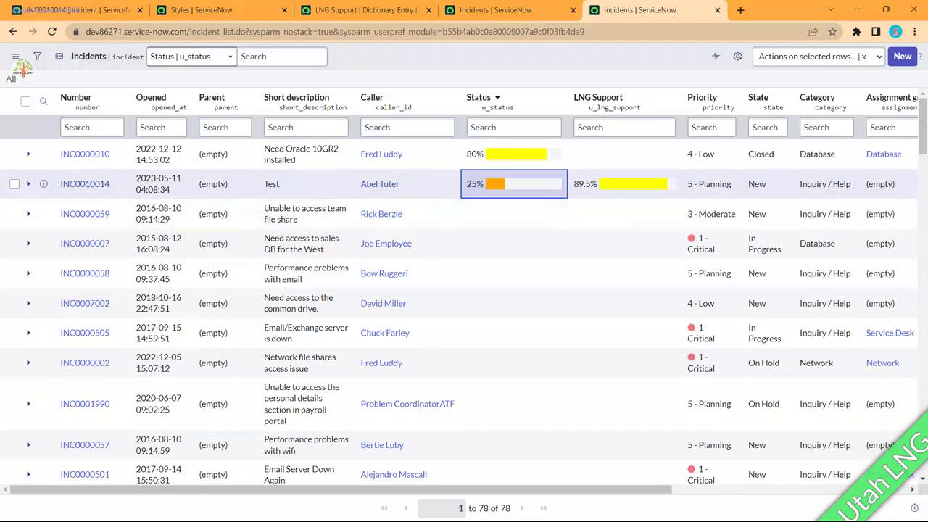
mouse_move(514, 184)
key(alt+Tab)
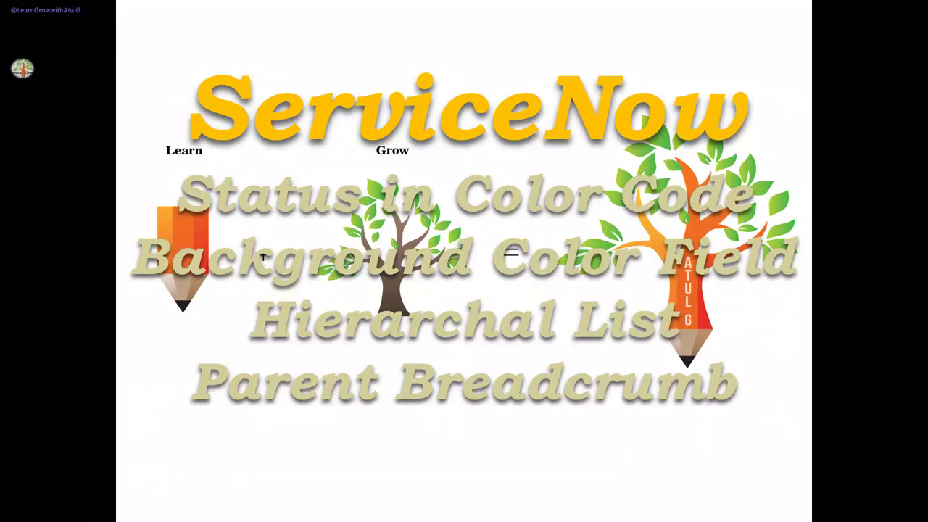
key(alt+Tab)
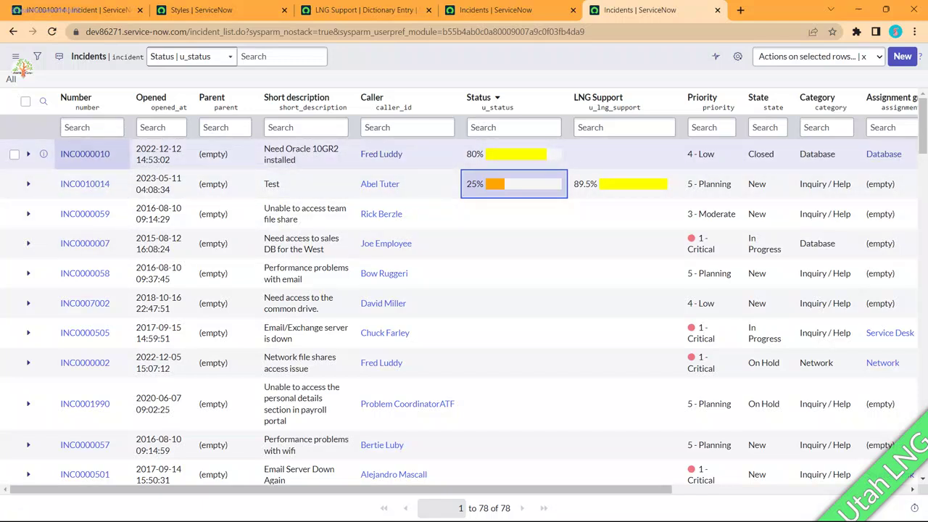
Expand the related lists under the first two incidents and open the incident list's List Control configuration
click(28, 153)
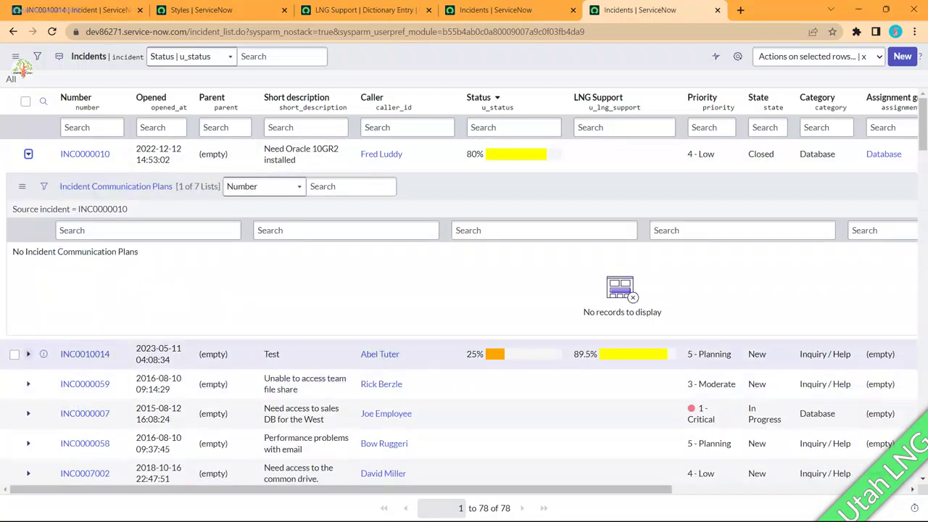
click(28, 354)
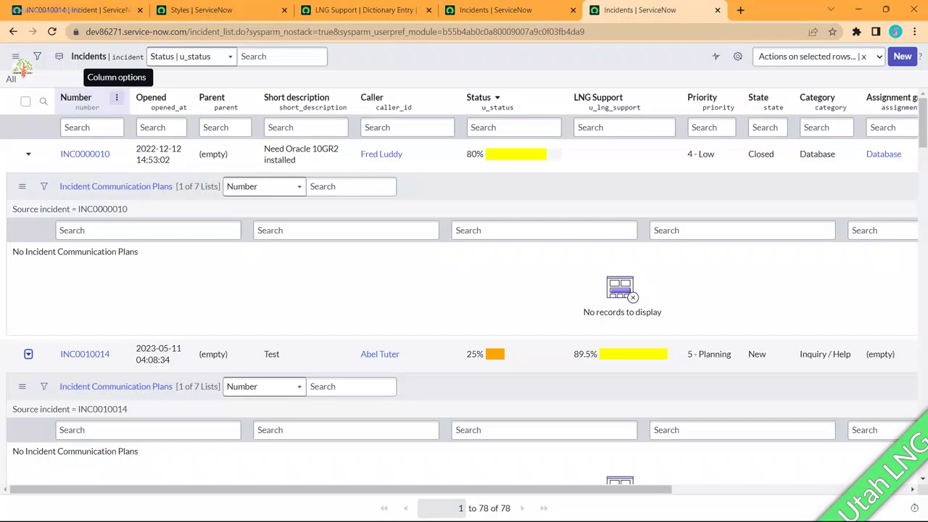
click(116, 98)
mouse_move(146, 254)
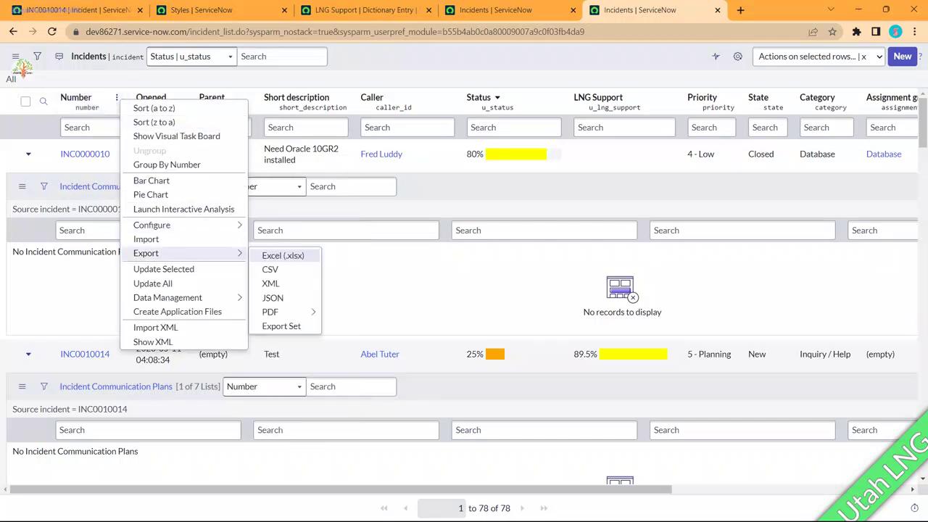
mouse_move(152, 224)
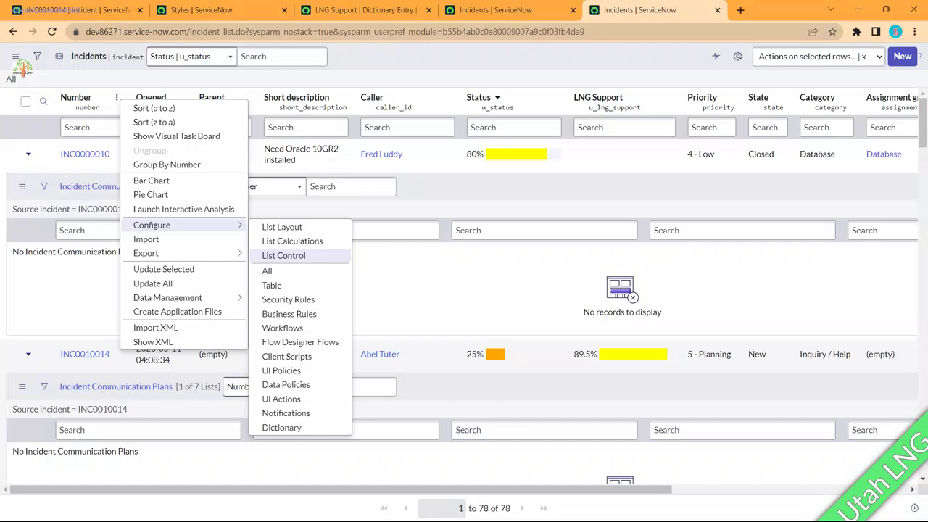
click(283, 256)
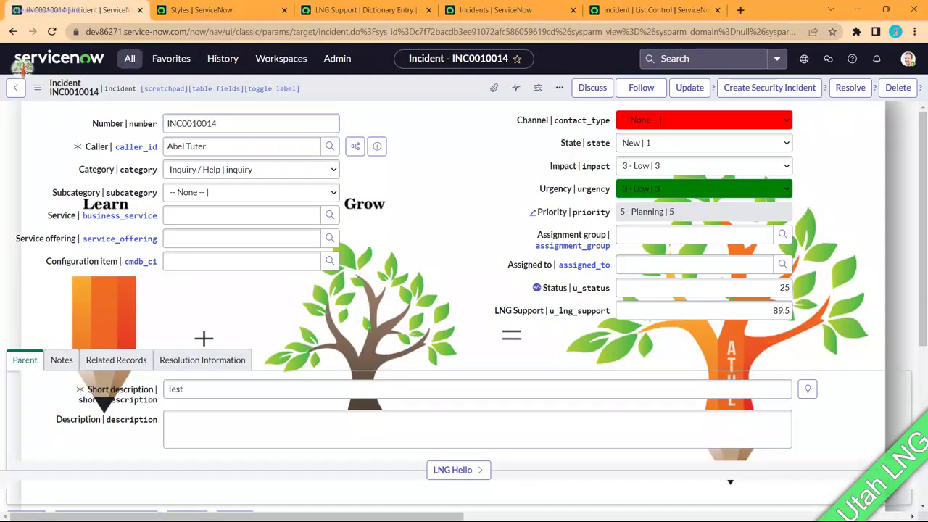
Filter the application navigator for user a and open the User Administration Users list in a new tab
click(130, 59)
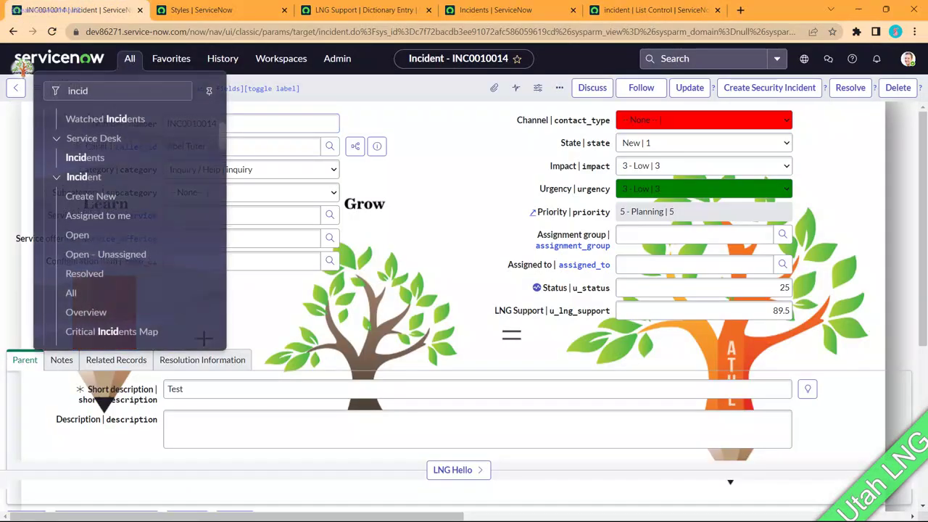
double_click(78, 91)
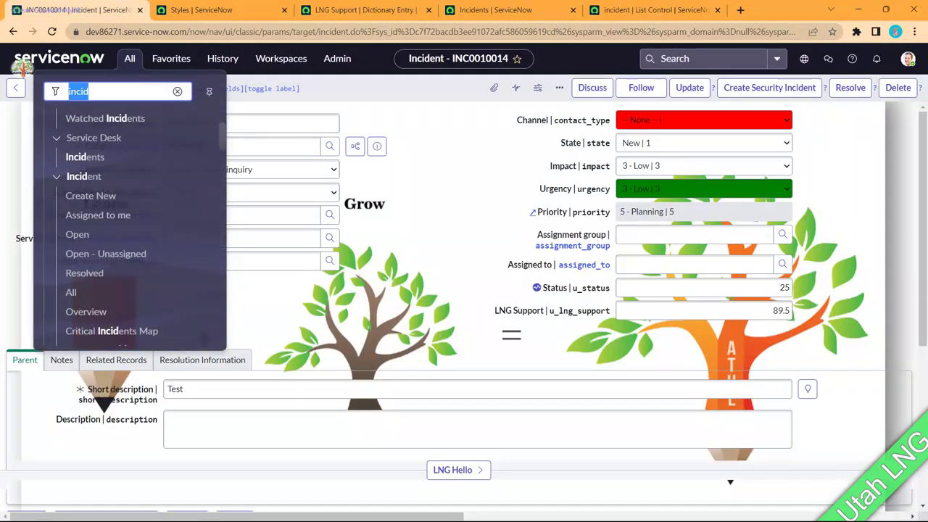
text(user a)
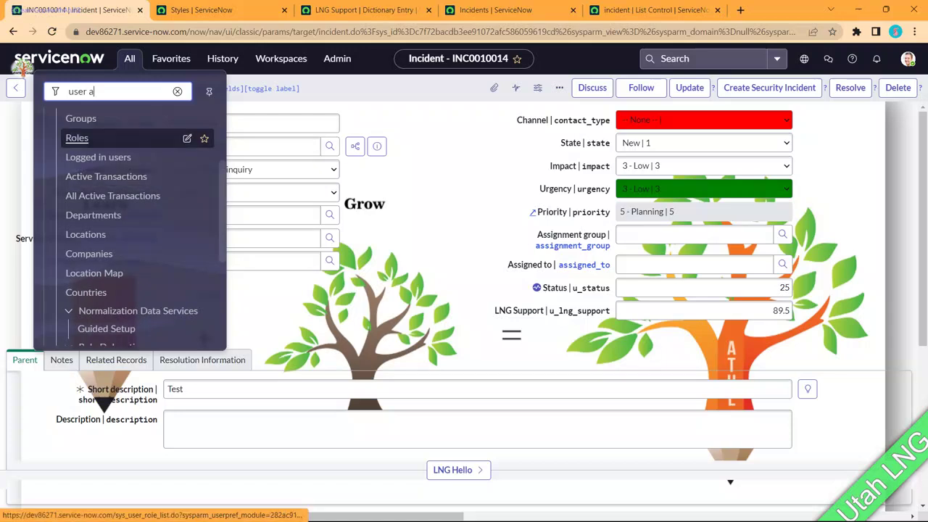
scroll(131, 137, up, 3)
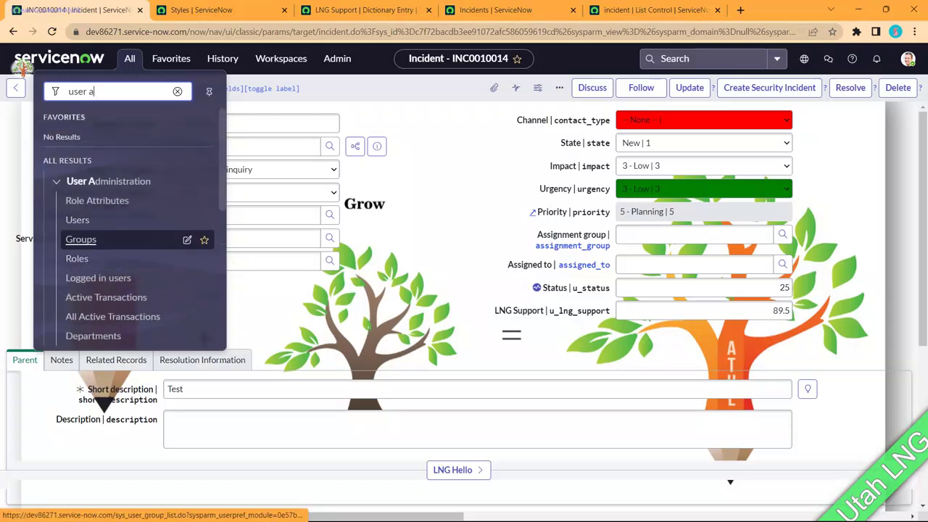
click(77, 219)
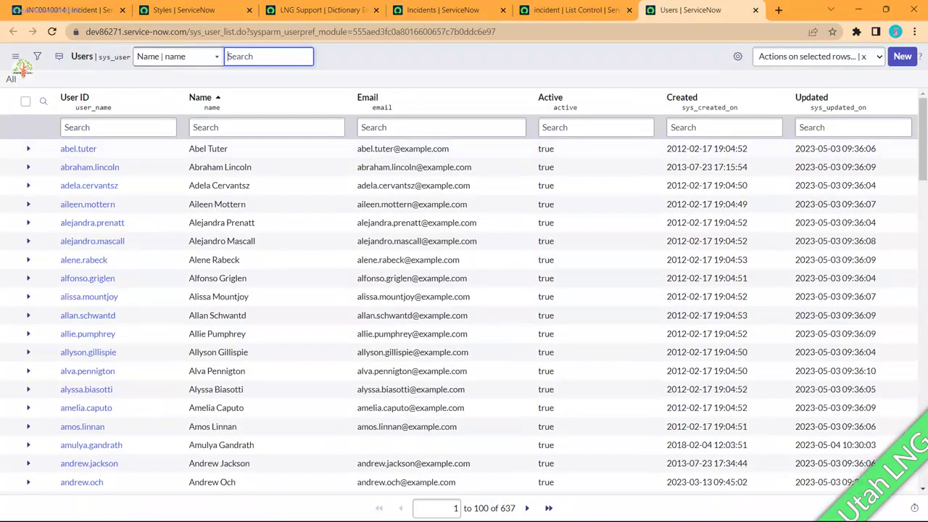
Open the List Control configuration of the Users list to review its hierarchical lists setting, and return to the list
right_click(171, 98)
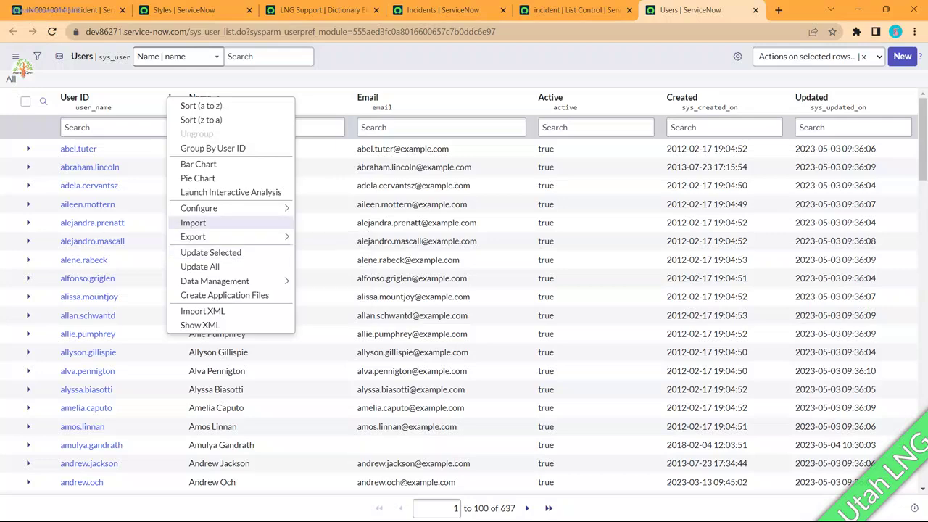
mouse_move(217, 209)
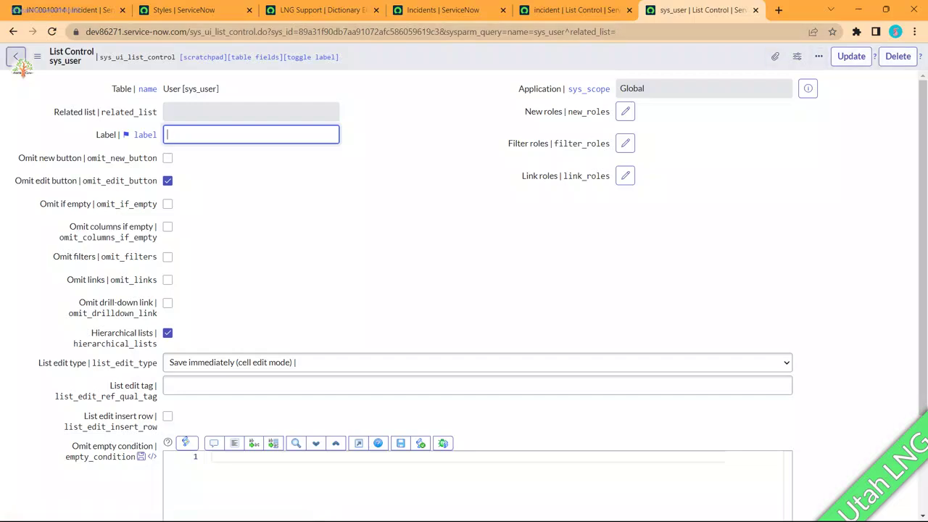
click(16, 57)
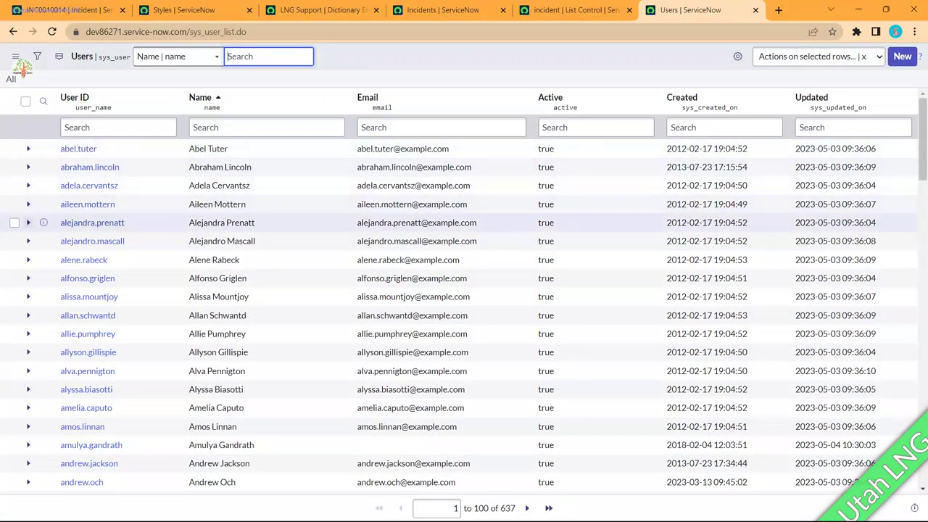
Expand the hierarchical lists of three users and examine the roles shown under each
click(28, 222)
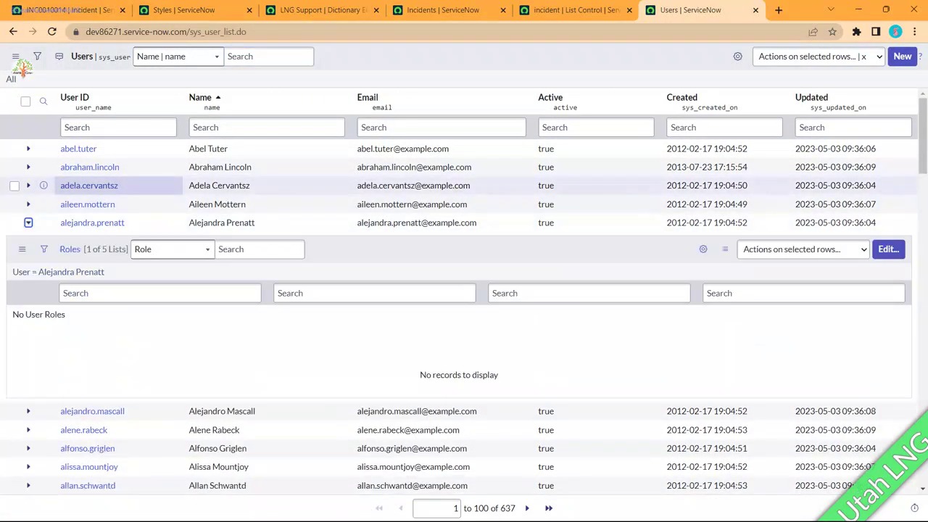
scroll(464, 291, down, 1)
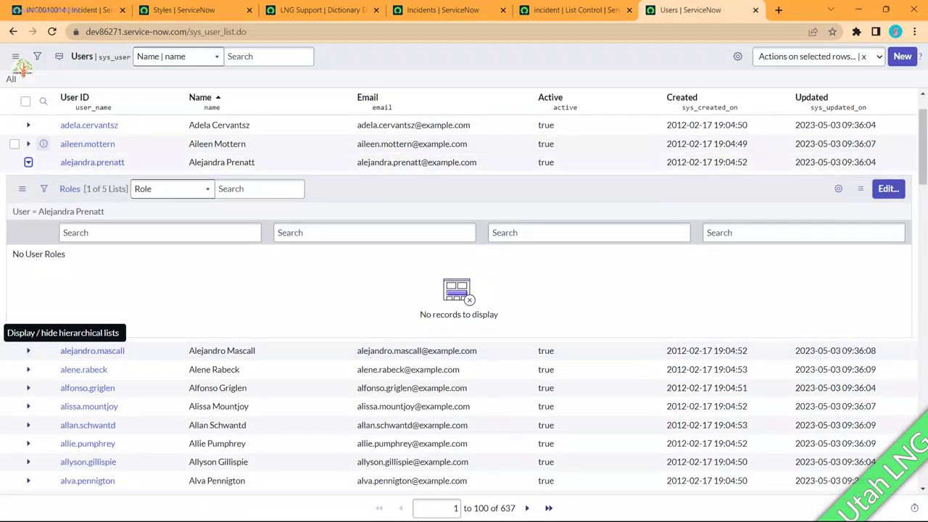
click(28, 144)
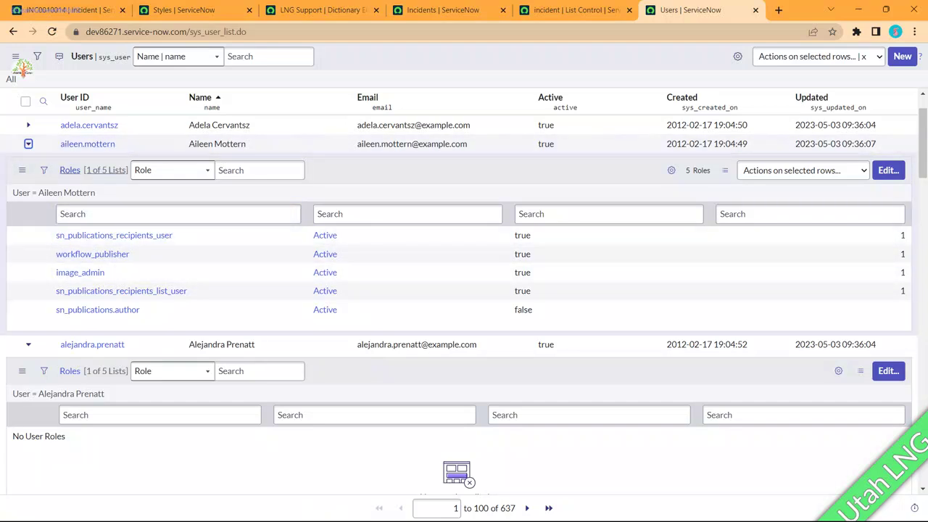
scroll(464, 305, down, 3)
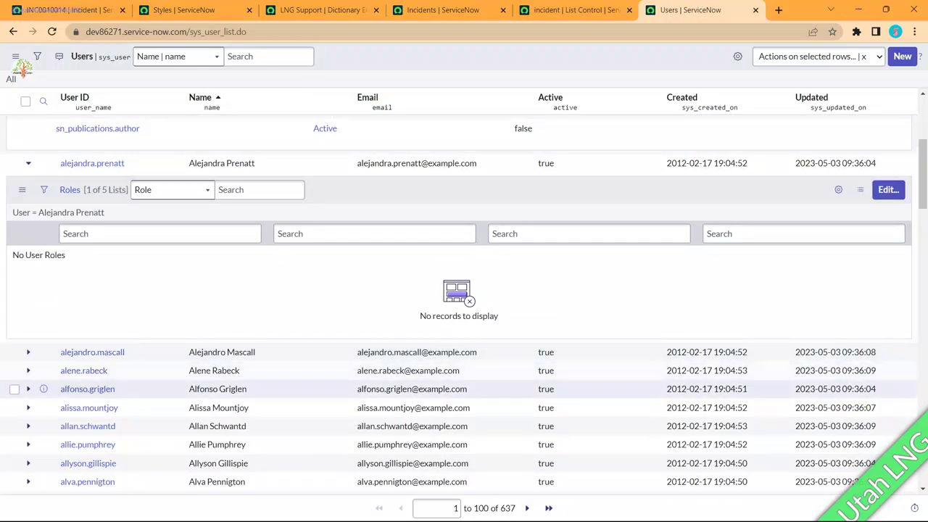
click(28, 408)
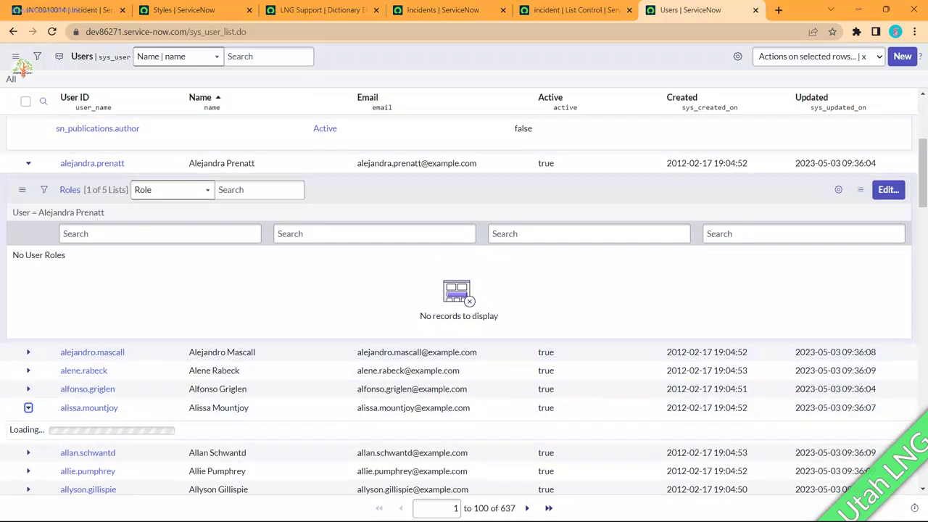
scroll(464, 304, down, 3)
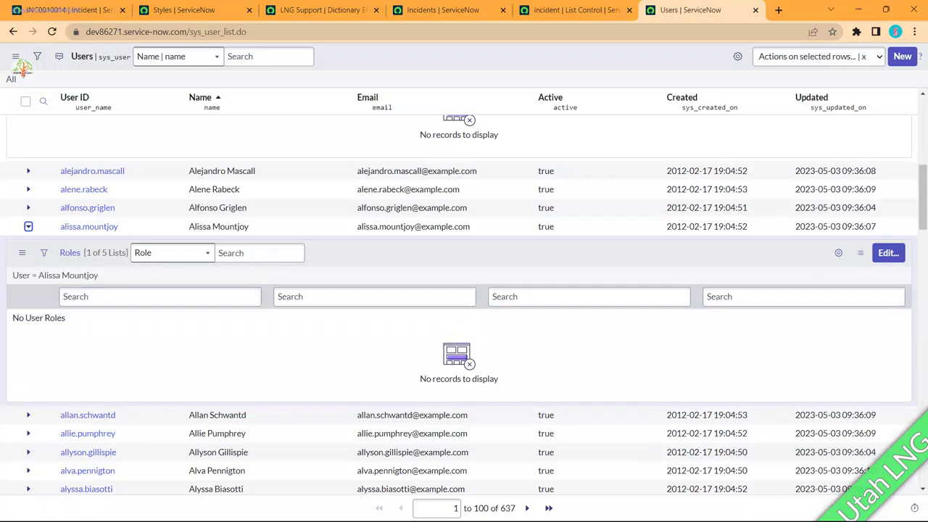
scroll(464, 305, up, 6)
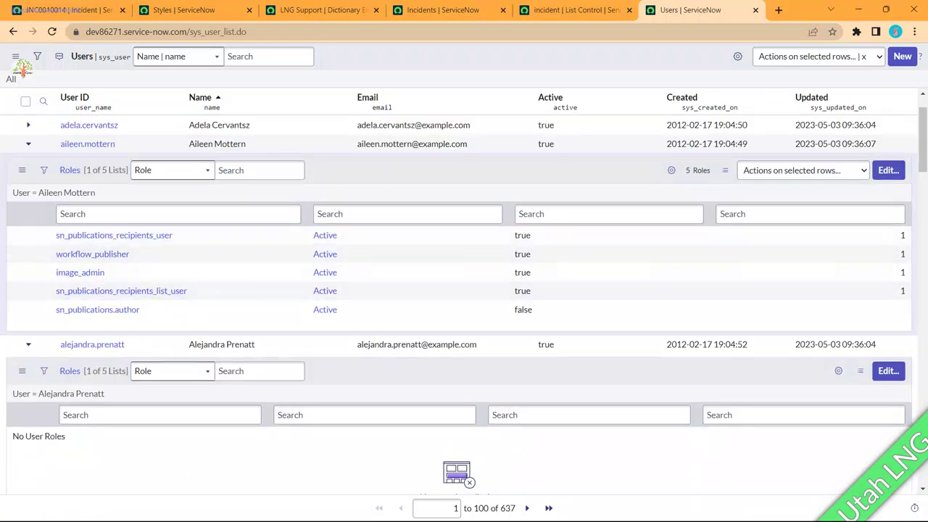
Review the related lists and filter options available for the expanded list of the user who has roles
click(22, 170)
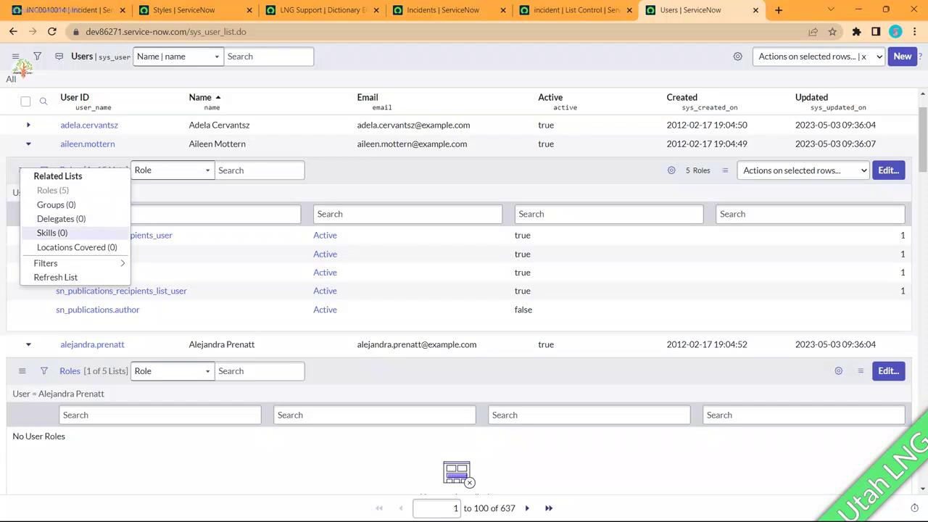
mouse_move(73, 263)
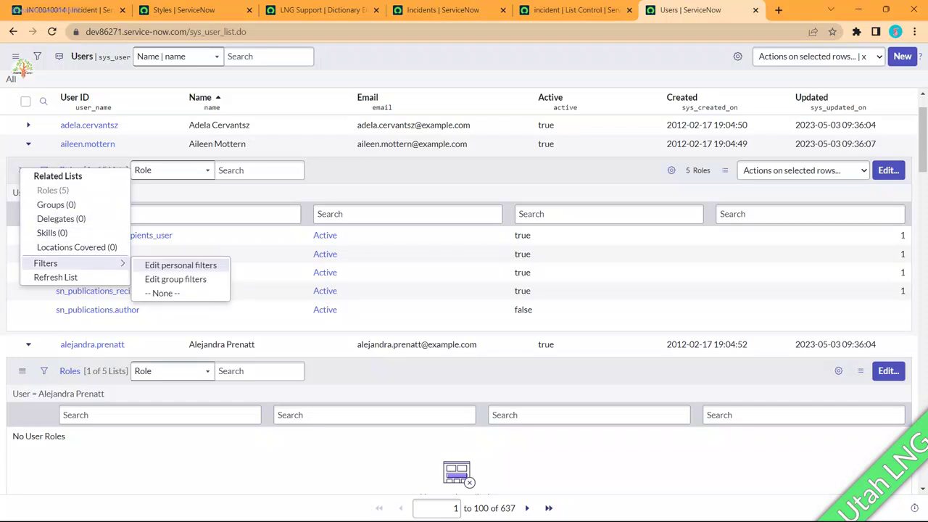
key(Escape)
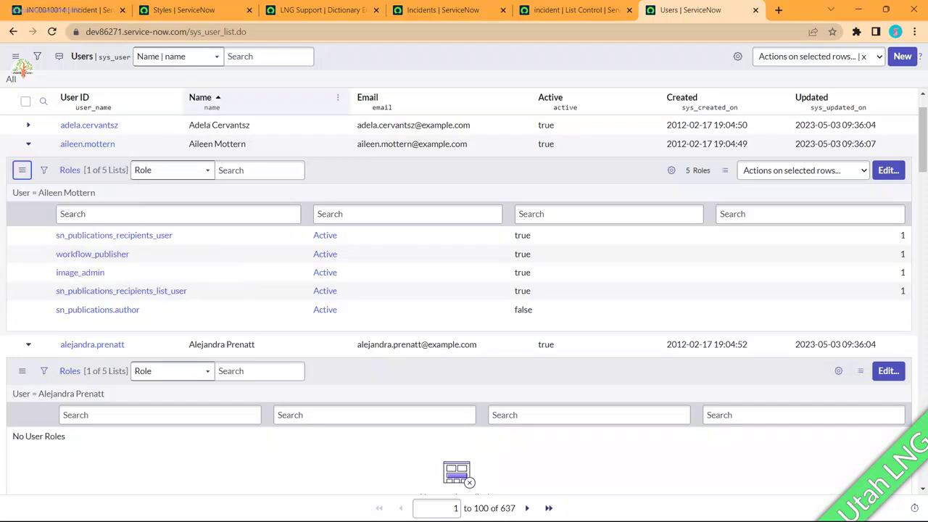
Collapse the hierarchical lists of the three expanded users
click(29, 144)
click(28, 161)
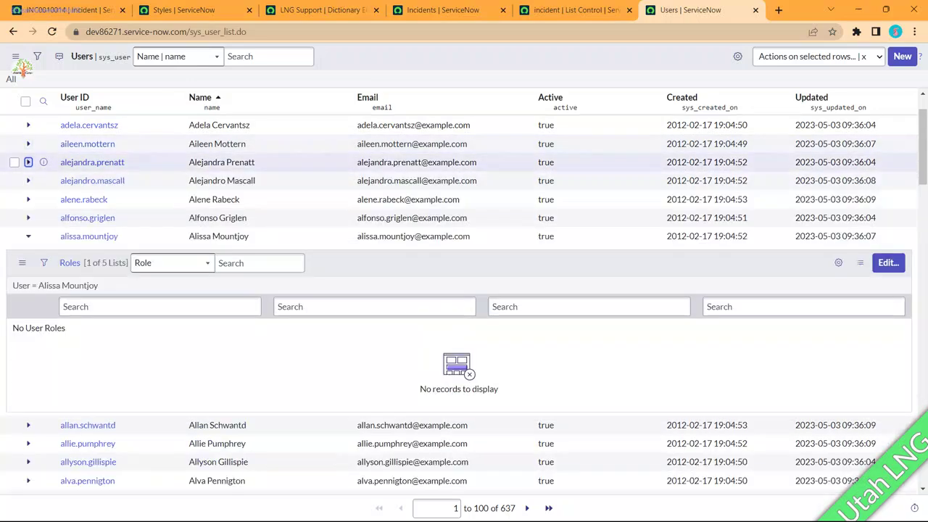
click(28, 236)
Expand the hierarchical list of the annie.approver account, check its list options, and collapse it again
scroll(29, 240, down, 3)
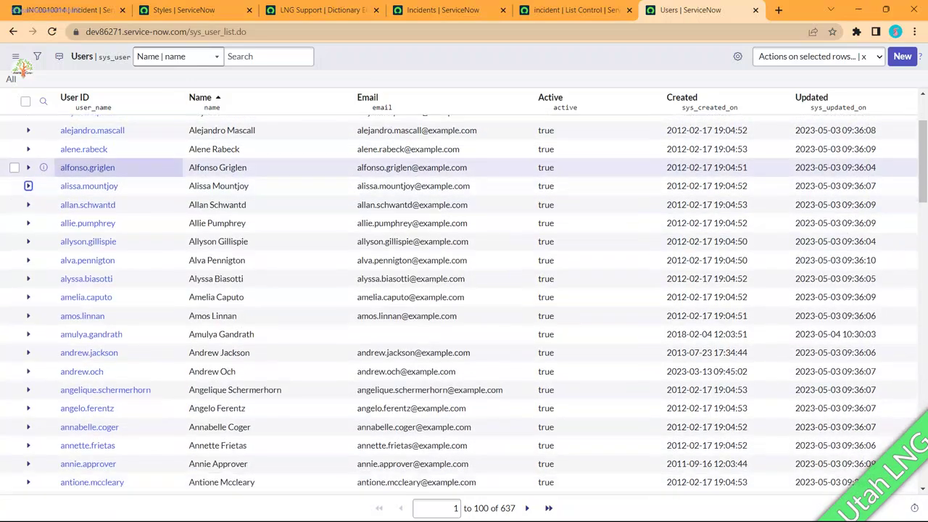
click(28, 272)
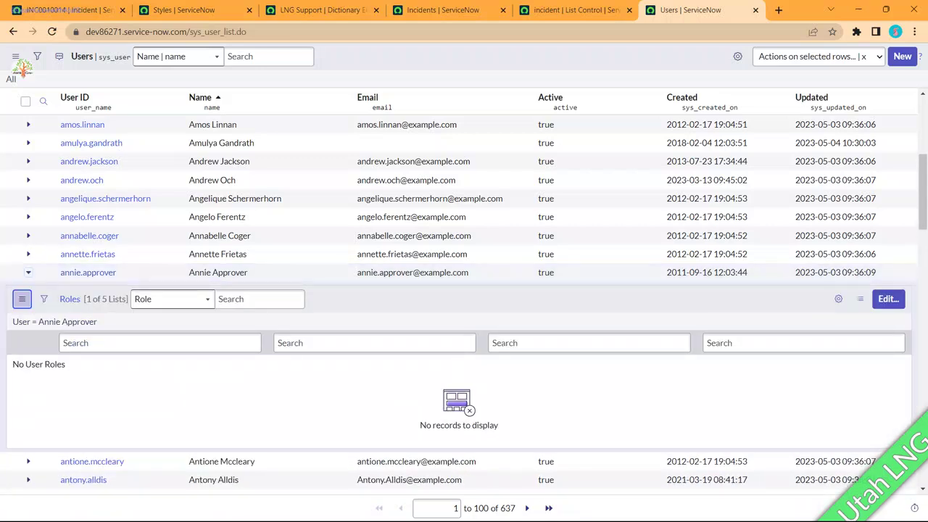
click(22, 299)
click(22, 299)
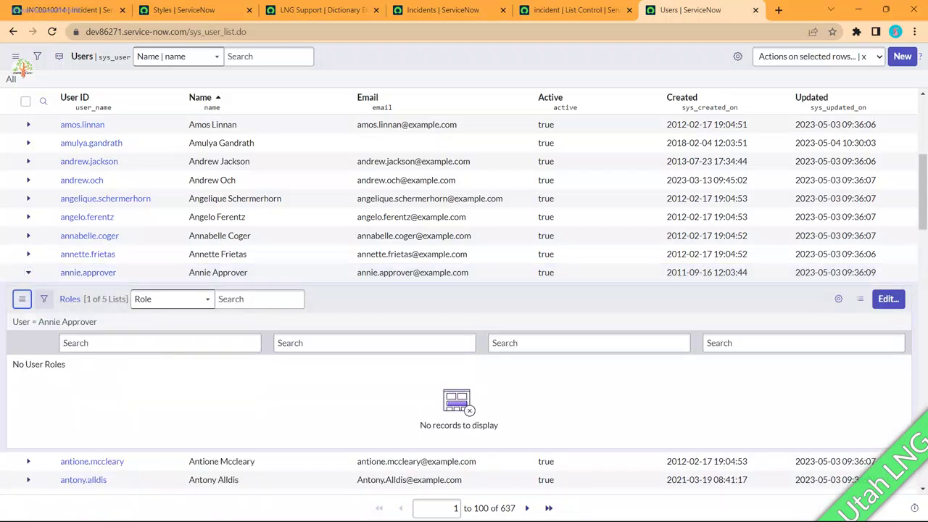
click(28, 273)
click(28, 272)
Expand the hierarchical list of the ATF User account
scroll(29, 305, down, 3)
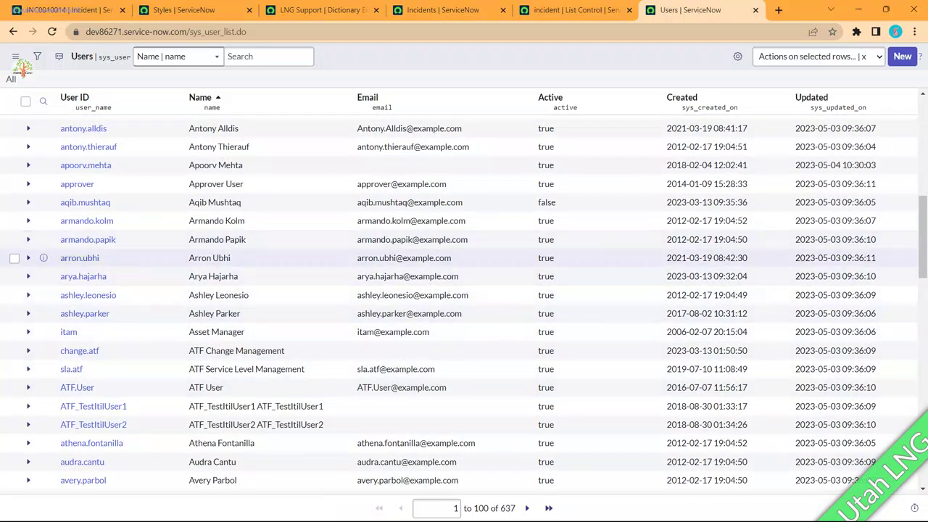
click(28, 387)
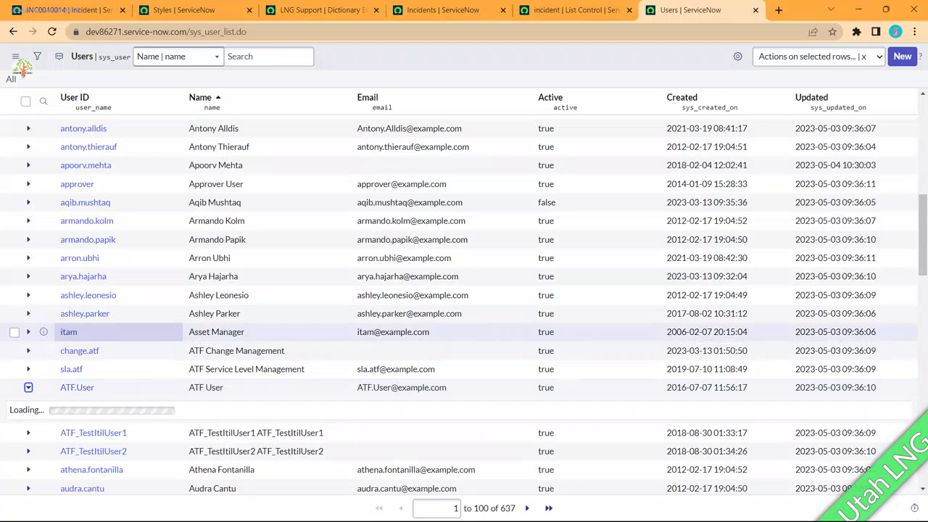
Review the roles in the expanded list of the ATF User account, along with its related list and filter options
scroll(145, 332, down, 3)
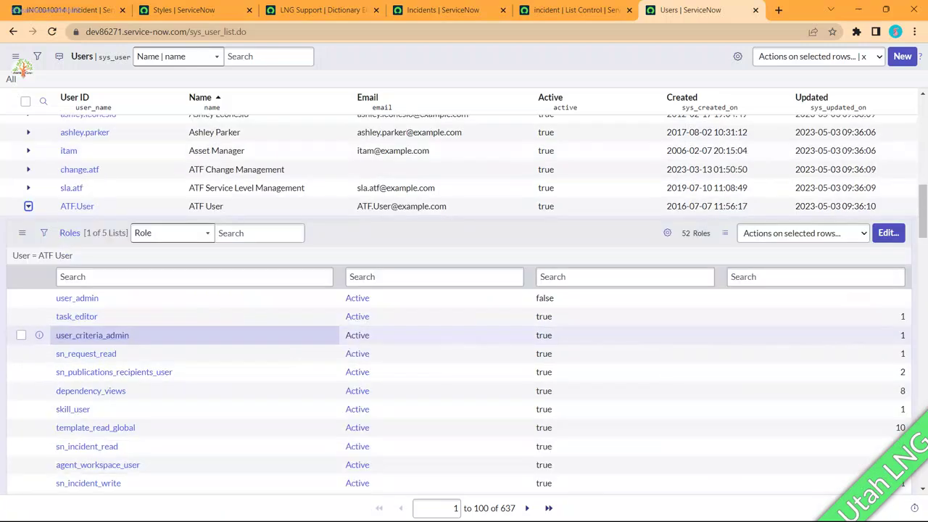
scroll(145, 331, down, 2)
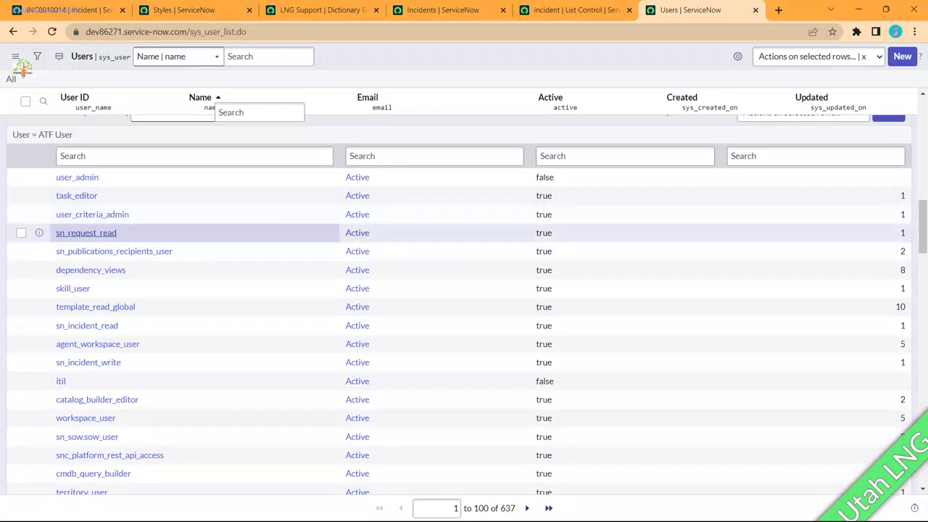
scroll(145, 232, up, 2)
click(22, 233)
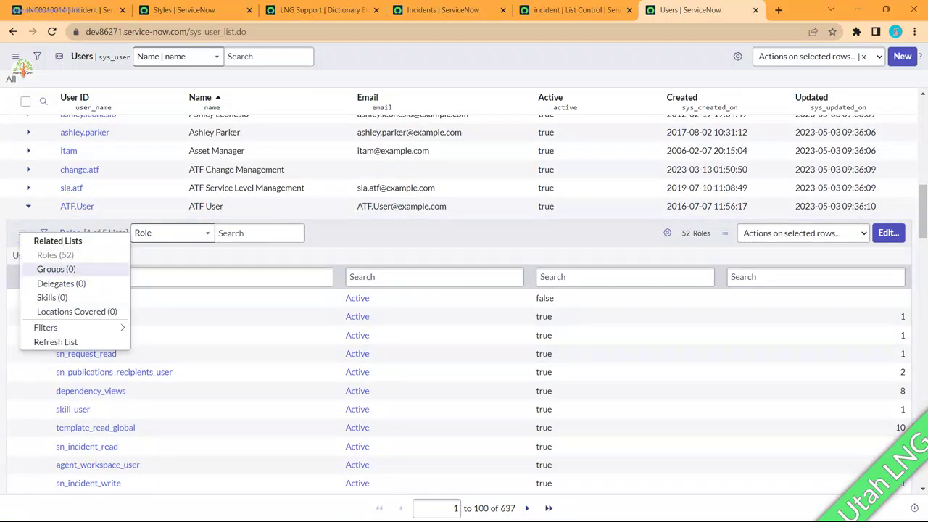
mouse_move(45, 327)
scroll(72, 327, down, 5)
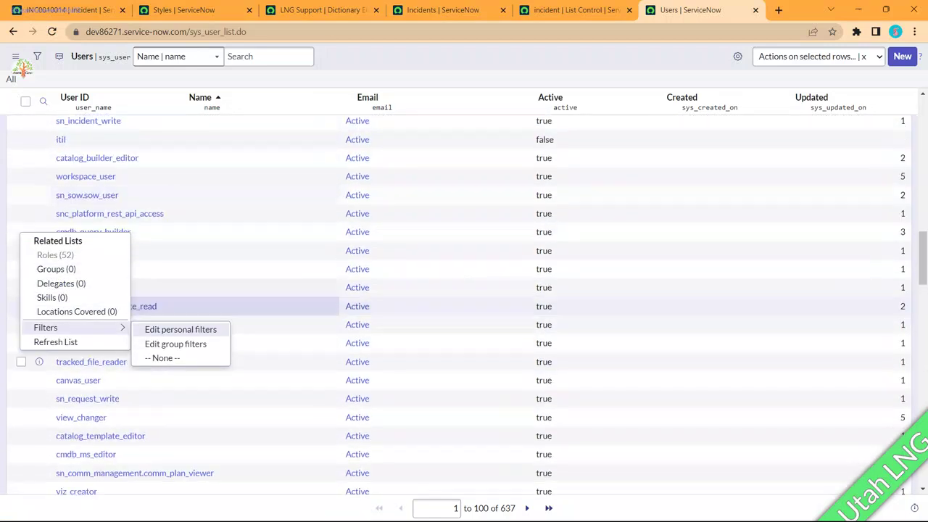
scroll(217, 305, down, 10)
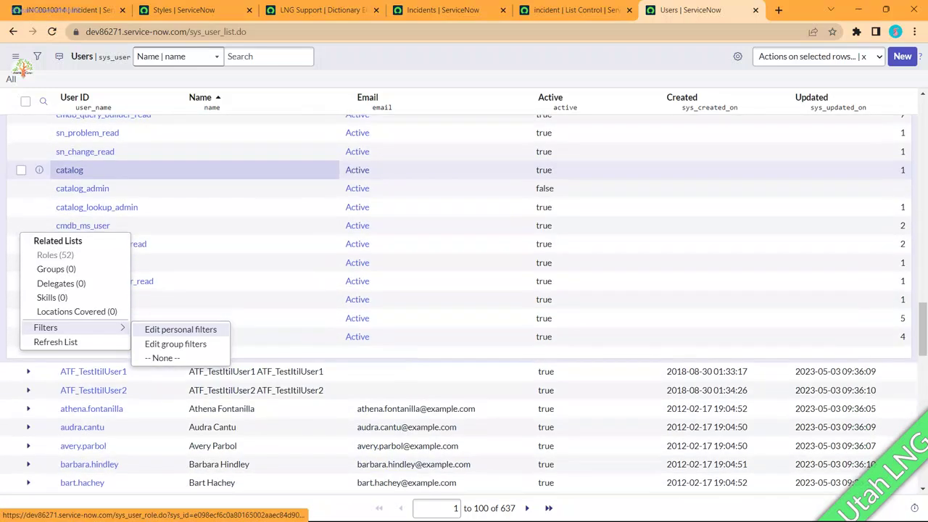
Expand the hierarchical list of ATF_TestItilUser1, switch it from Roles to Groups, and check its related list options
click(28, 371)
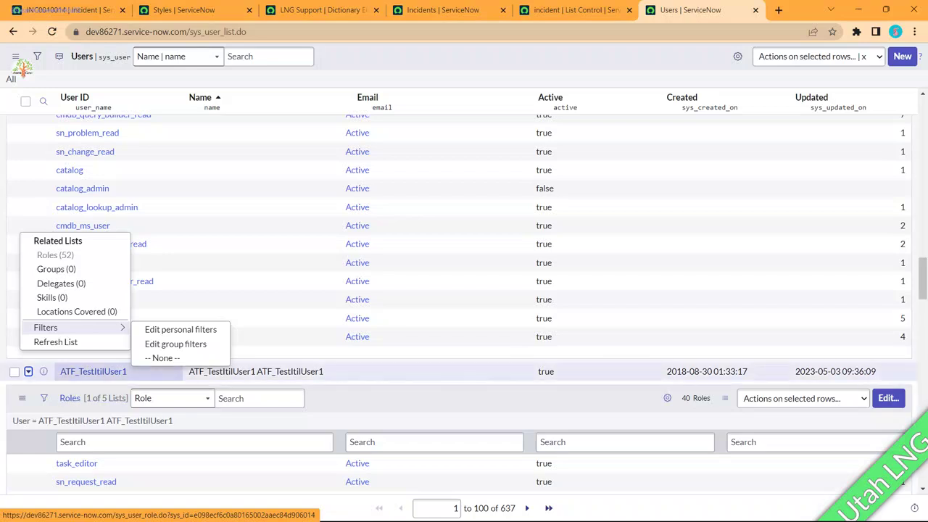
click(22, 398)
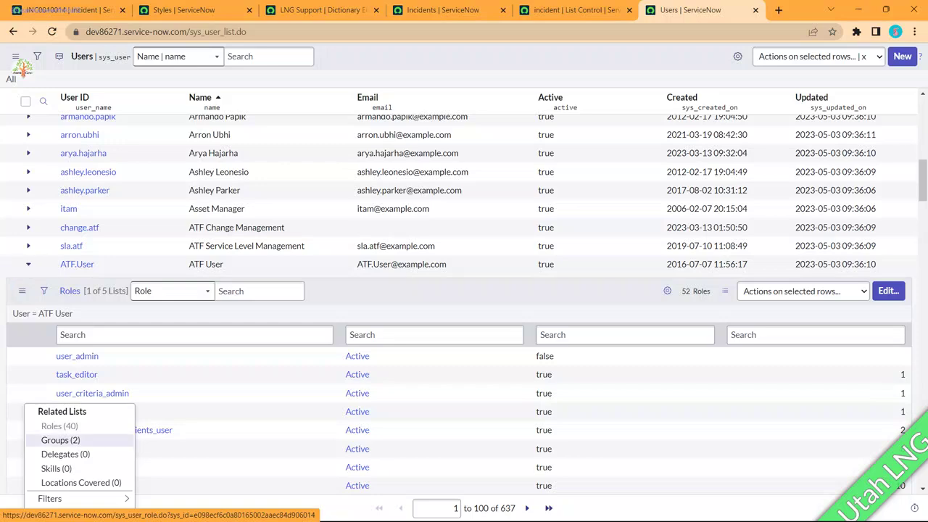
click(60, 440)
scroll(83, 444, down, 3)
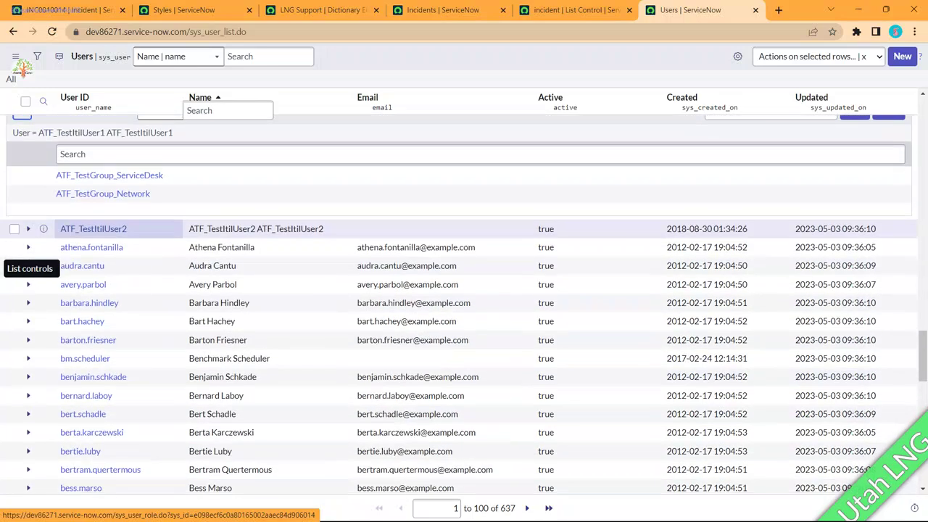
scroll(82, 228, up, 2)
click(22, 231)
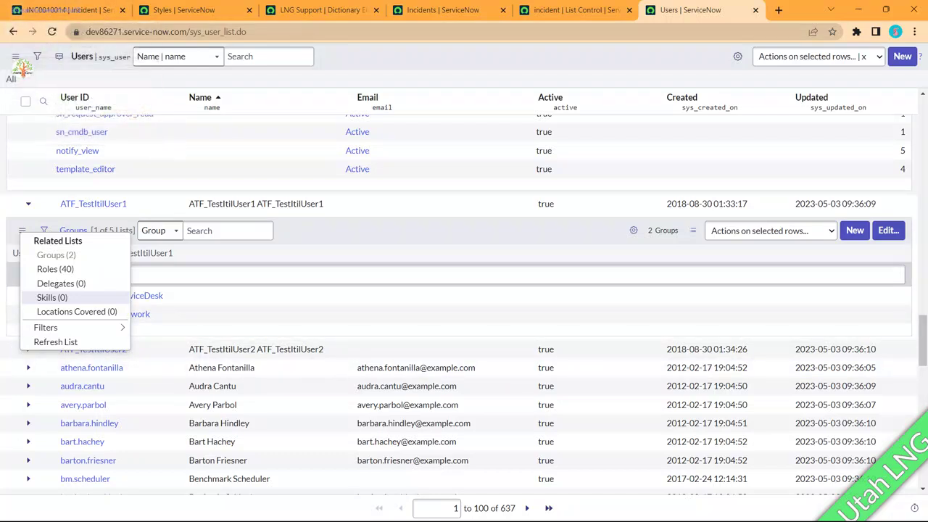
scroll(80, 102, up, 5)
Open the list of all problem records from the application navigator
click(71, 10)
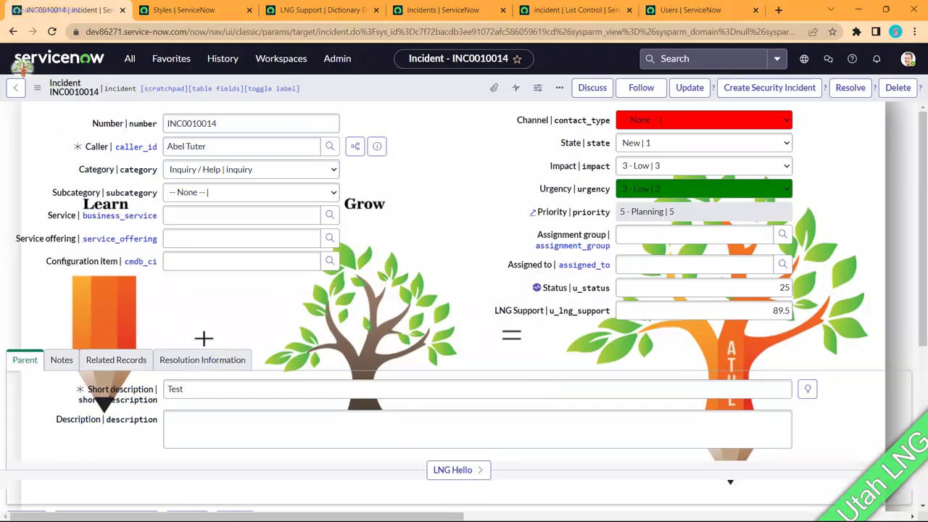
click(130, 58)
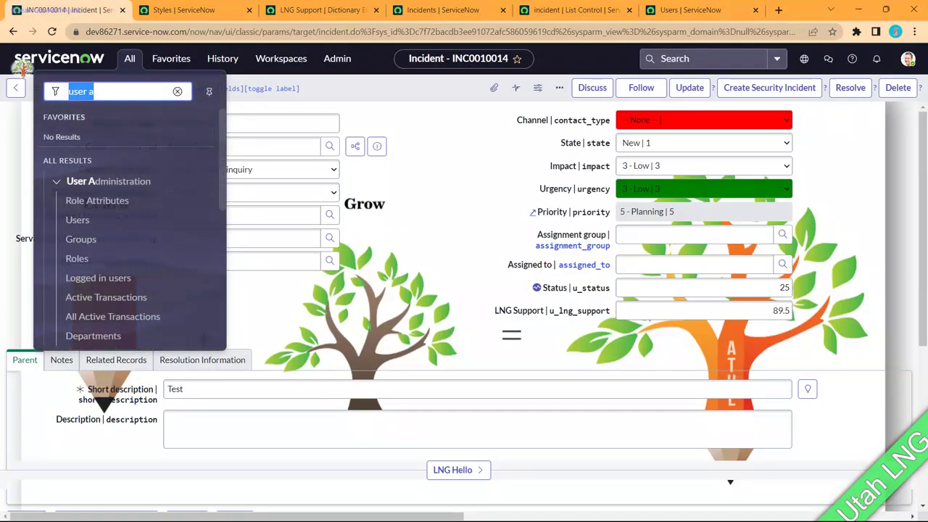
text(proble)
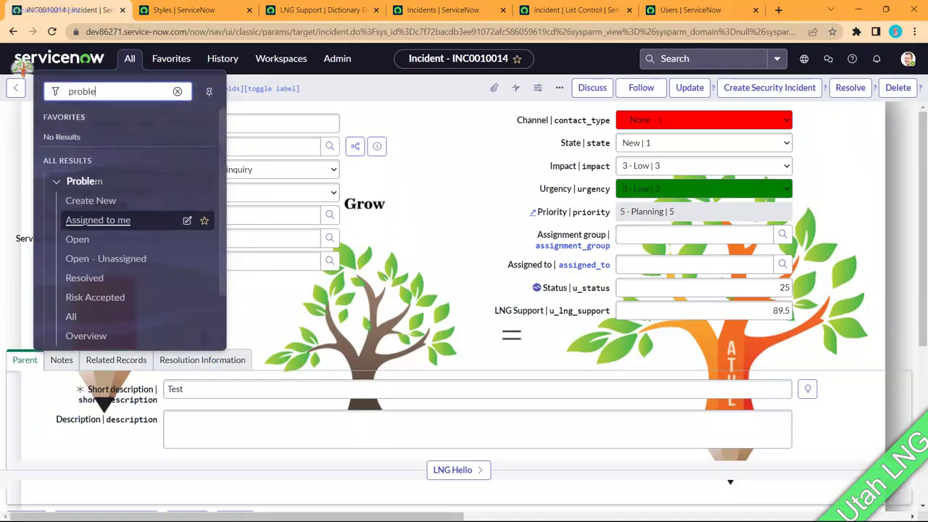
click(71, 316)
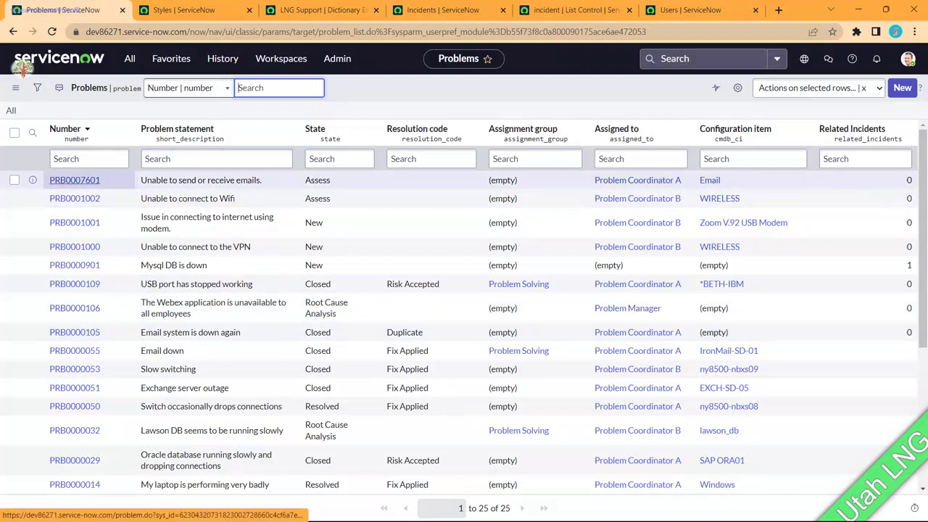
Open problem PRB0007601 in a new browser tab and look over its form fields and notes
middle_click(74, 180)
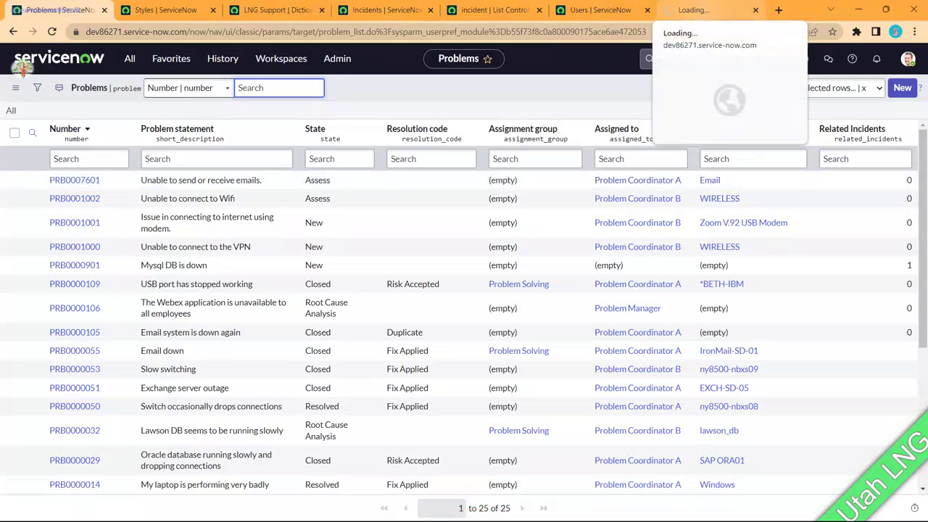
click(695, 10)
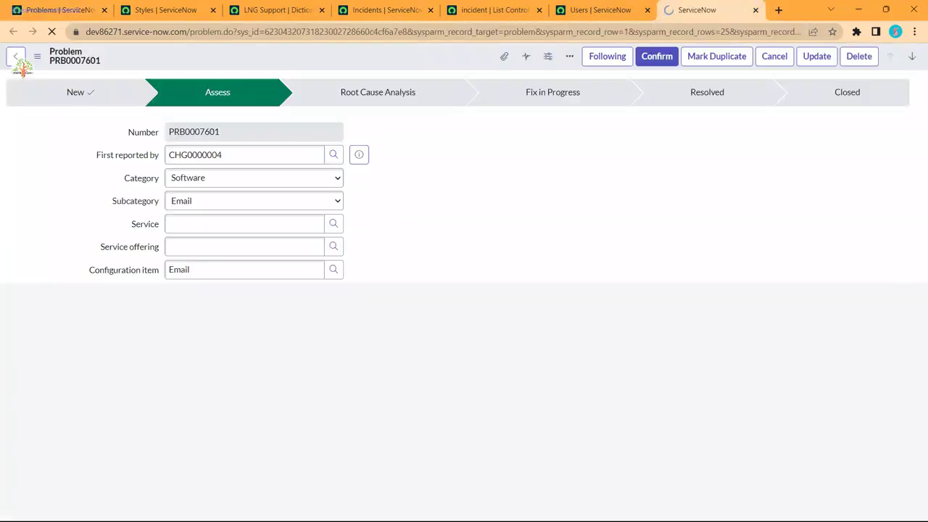
scroll(464, 290, down, 3)
scroll(464, 290, down, 4)
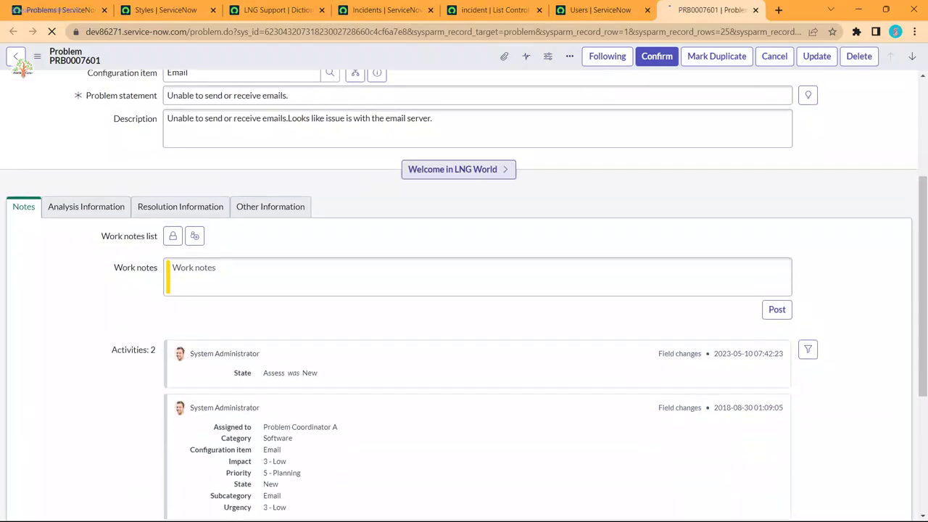
scroll(464, 290, up, 4)
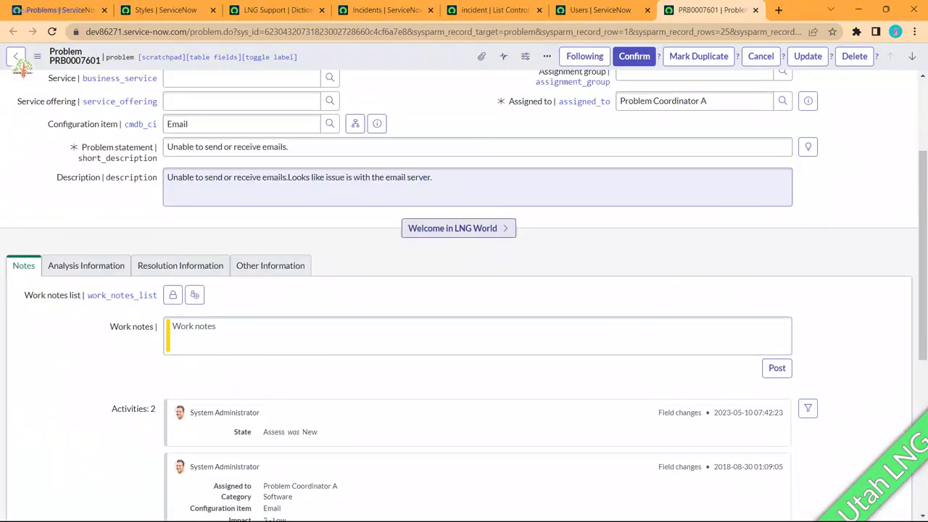
scroll(189, 266, up, 3)
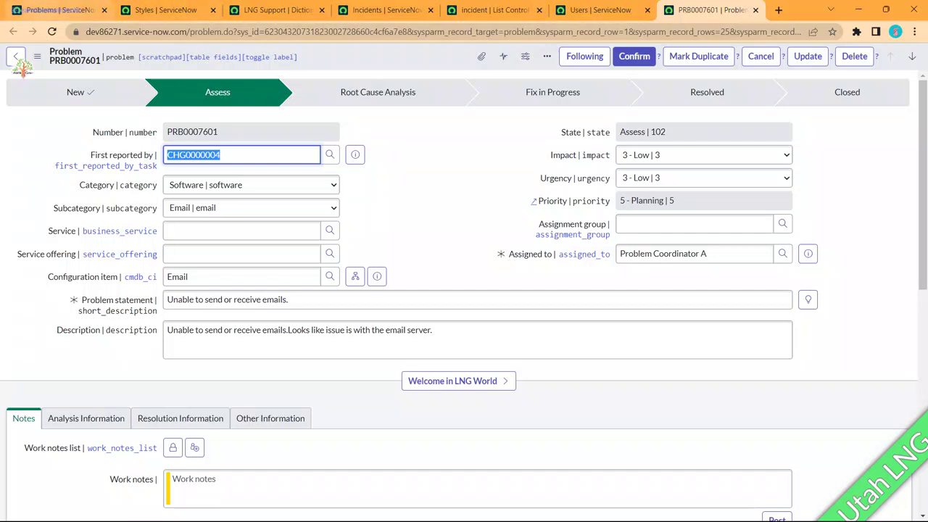
Revisit the problem list, and examine the Analysis Information section and the related lists of PRB0007601
click(20, 63)
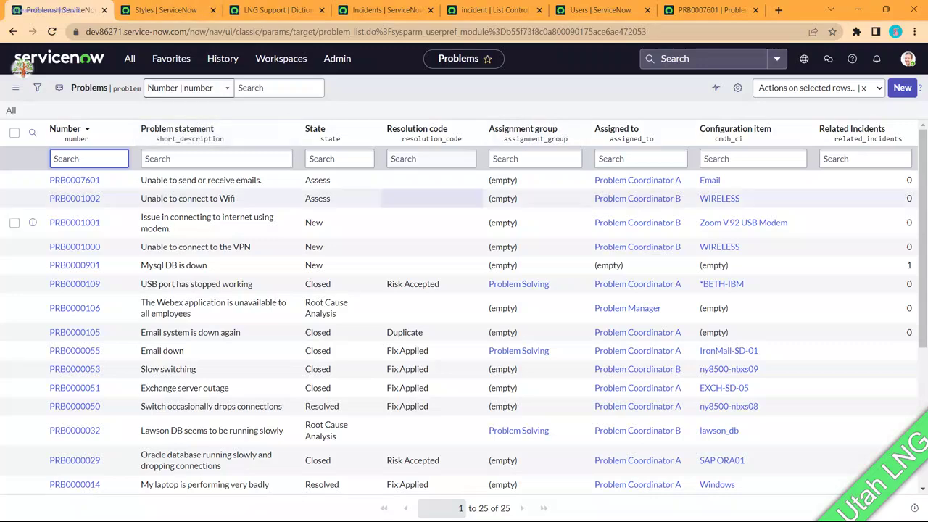
click(75, 180)
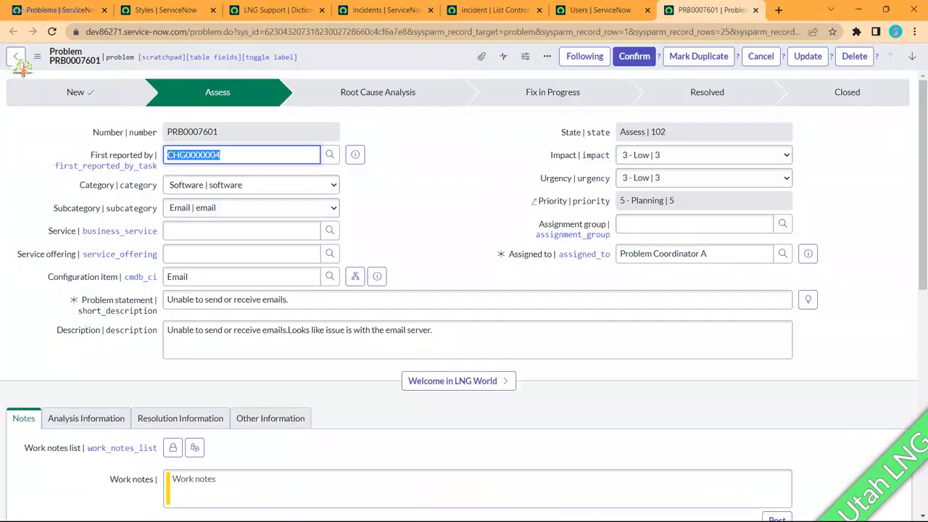
click(236, 154)
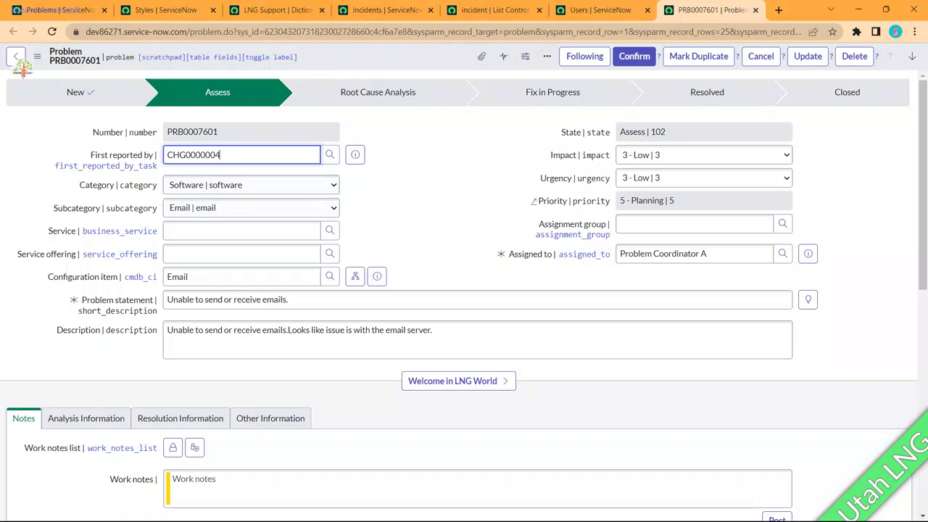
scroll(86, 237, down, 3)
click(86, 237)
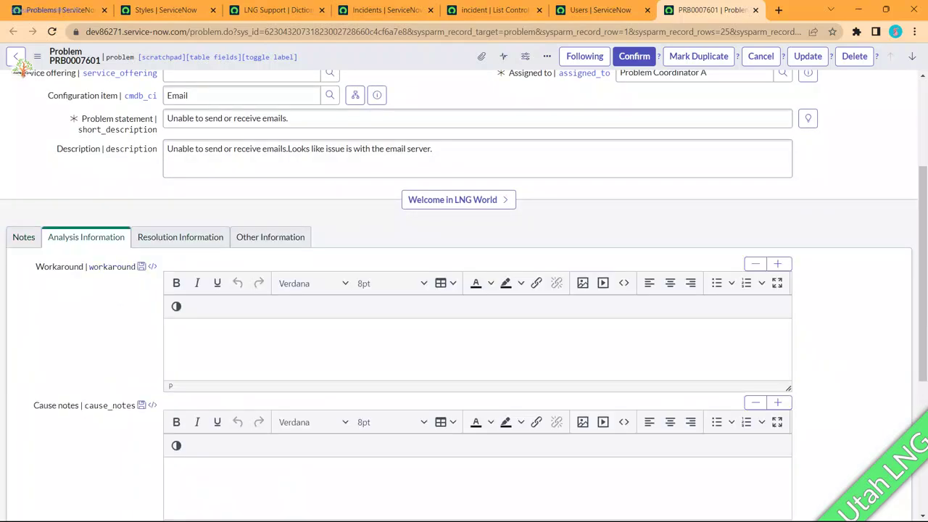
scroll(406, 246, down, 2)
scroll(406, 247, up, 4)
scroll(406, 246, down, 5)
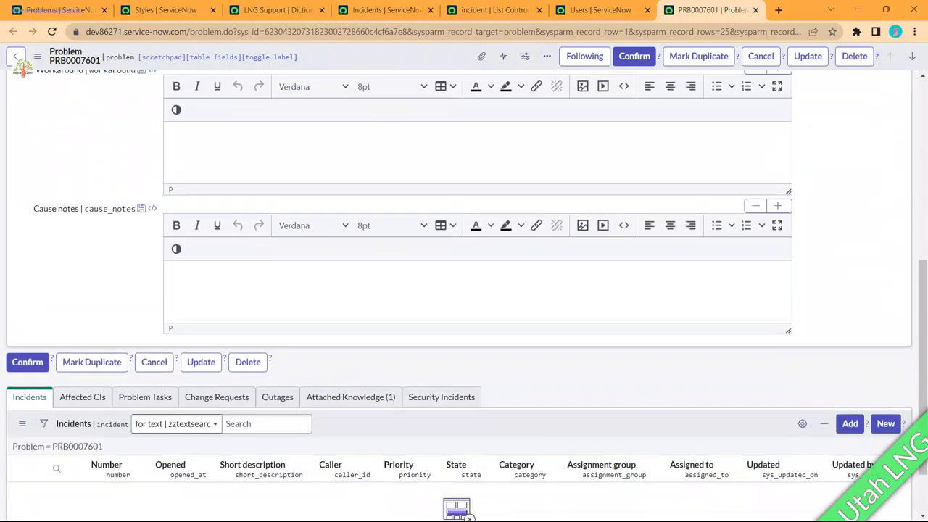
scroll(464, 290, down, 1)
scroll(464, 290, up, 7)
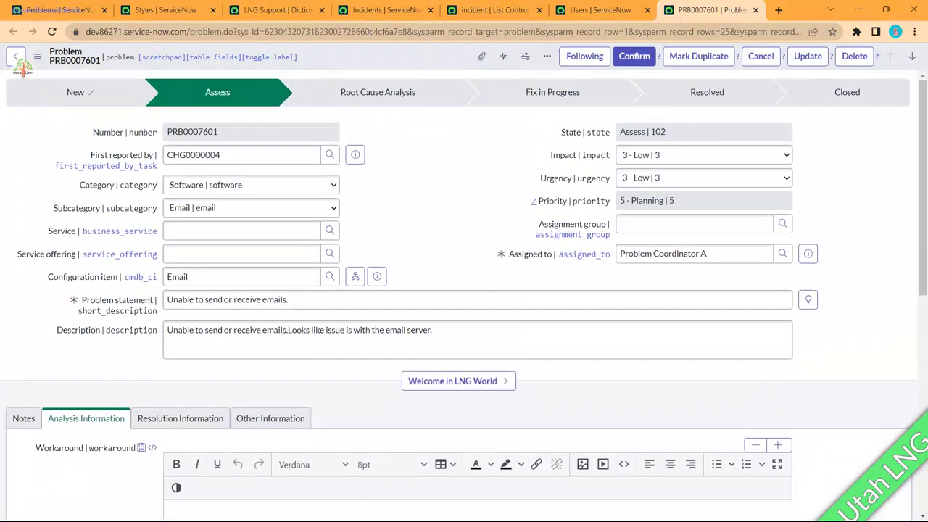
Open Form Design for the problem form and remove the Parent Breadcrumbs formatter from the Problem header section
right_click(418, 58)
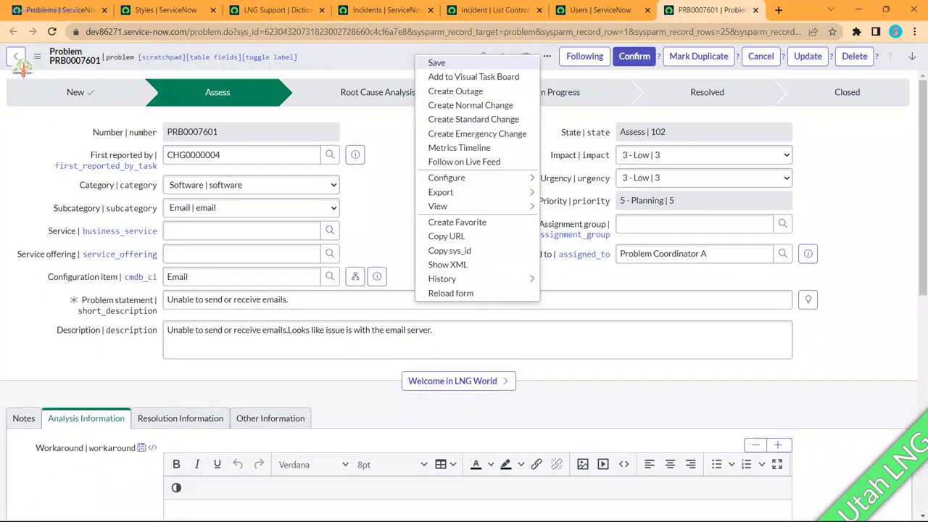
mouse_move(447, 178)
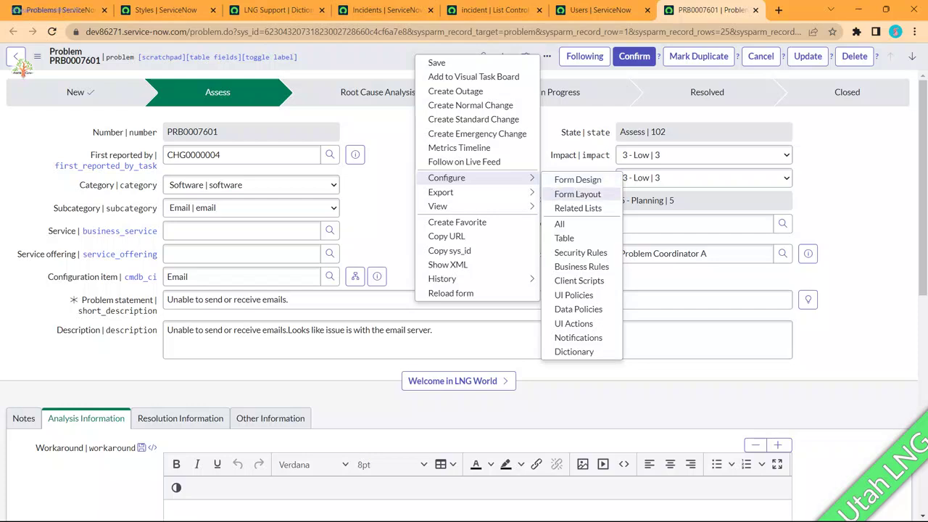
click(577, 179)
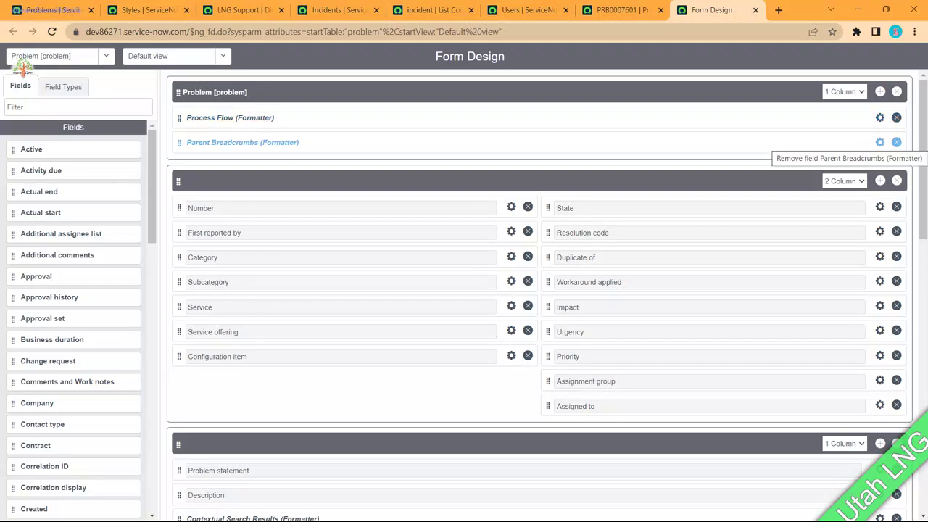
click(896, 142)
Insert a new section directly below the Problem header section and clear its title
scroll(528, 257, down, 3)
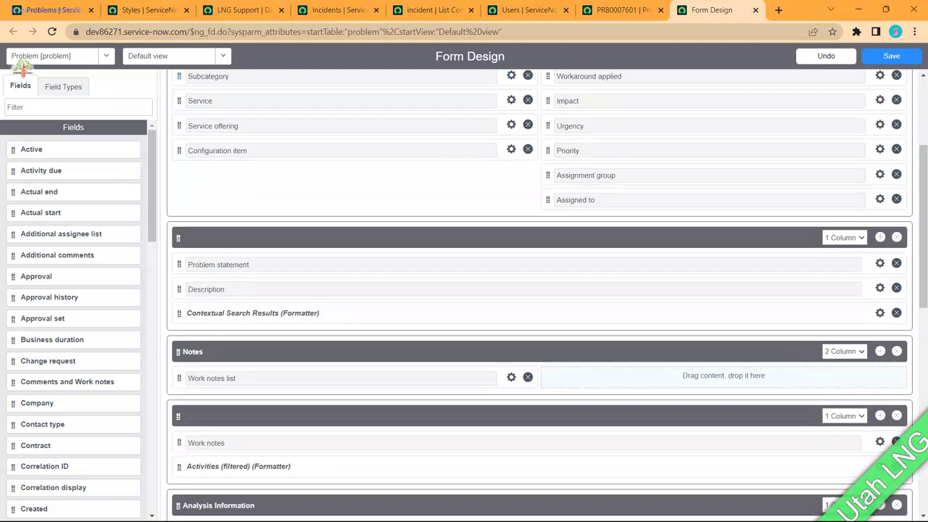
scroll(539, 295, down, 3)
scroll(540, 296, up, 6)
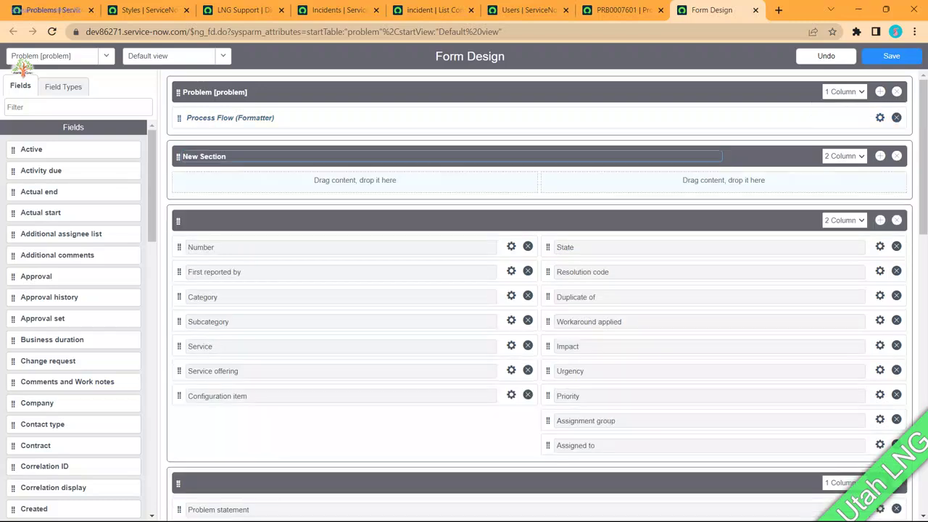
click(228, 157)
key(BackSpace)
key(BackSpace)
key(BackSpace)
key(BackSpace)
key(BackSpace)
key(BackSpace)
key(BackSpace)
key(BackSpace)
key(BackSpace)
key(BackSpace)
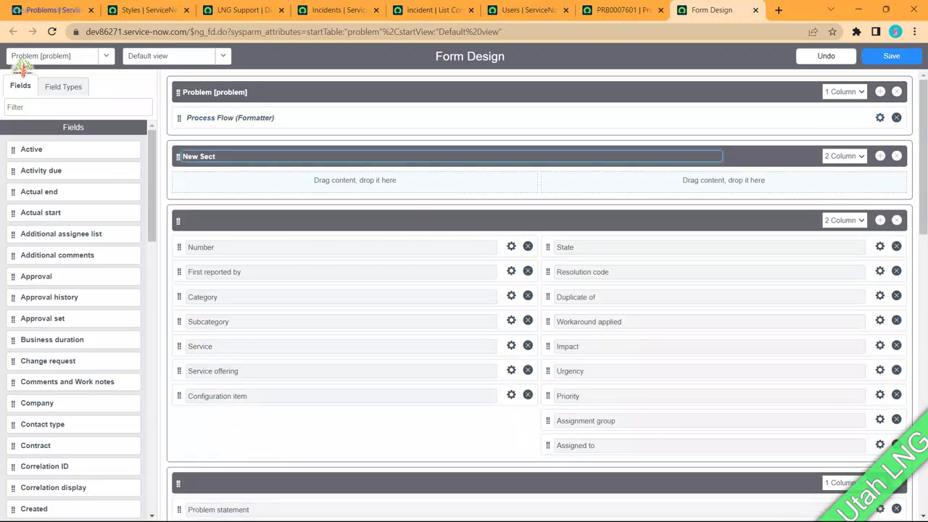
key(BackSpace)
Set the new untitled section to 1 Column and place the Parent Breadcrumbs formatter in it
click(844, 156)
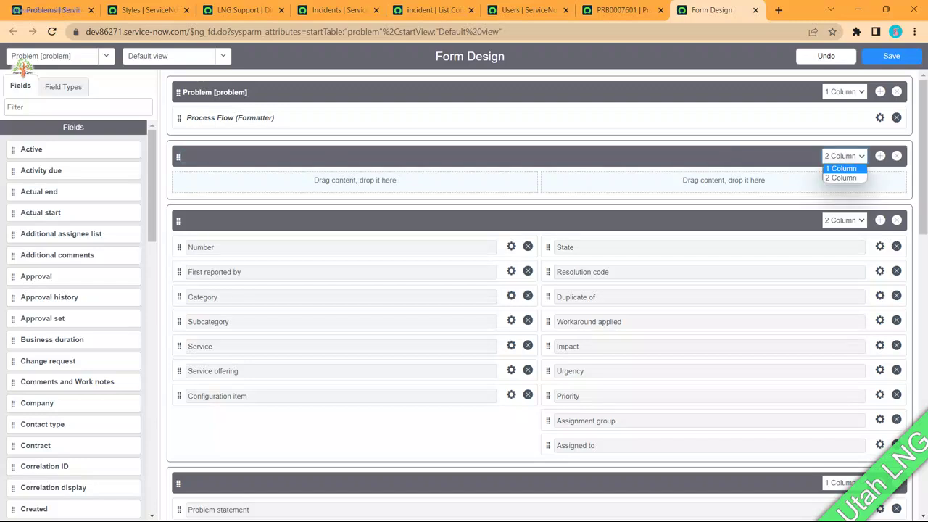
click(842, 168)
click(78, 108)
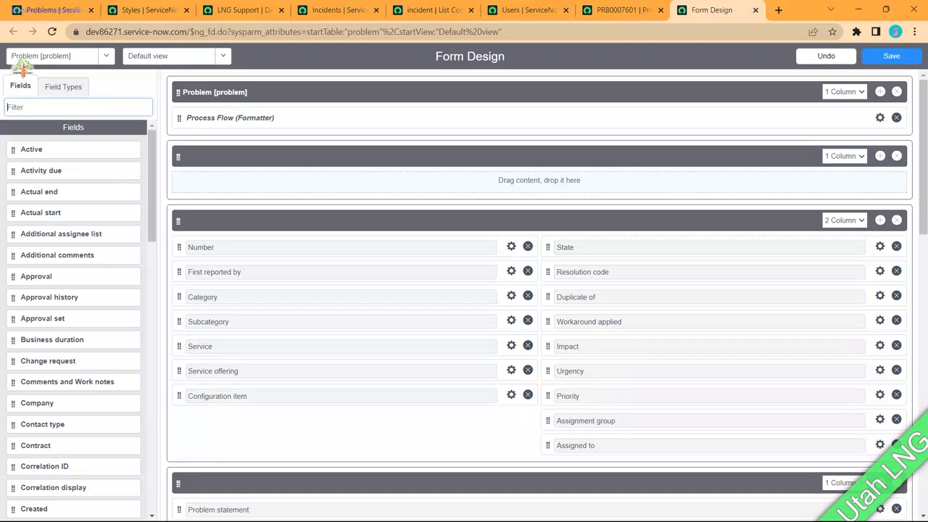
text(par)
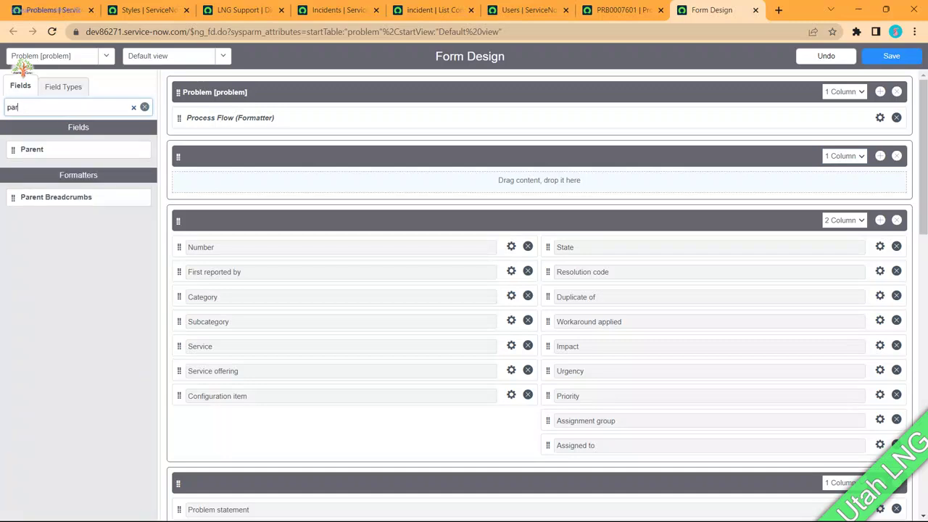
drag(56, 197, 228, 182)
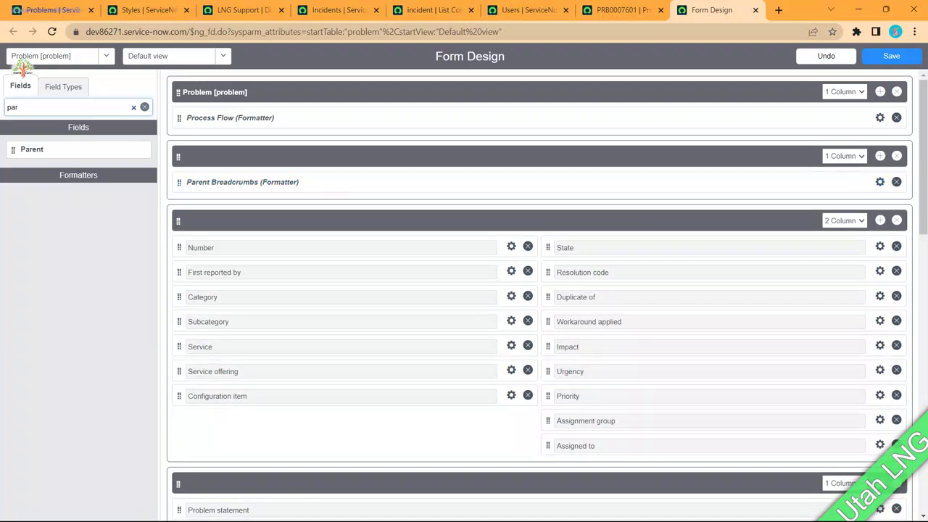
Move the untitled section holding the Parent Breadcrumbs formatter directly above the Notes section and save the form design
drag(178, 156, 175, 471)
scroll(210, 349, down, 10)
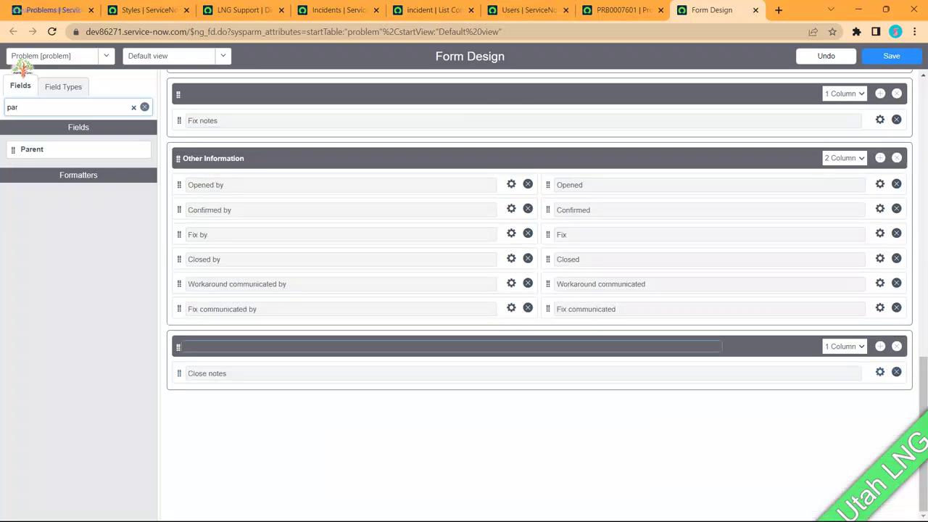
scroll(528, 258, up, 2)
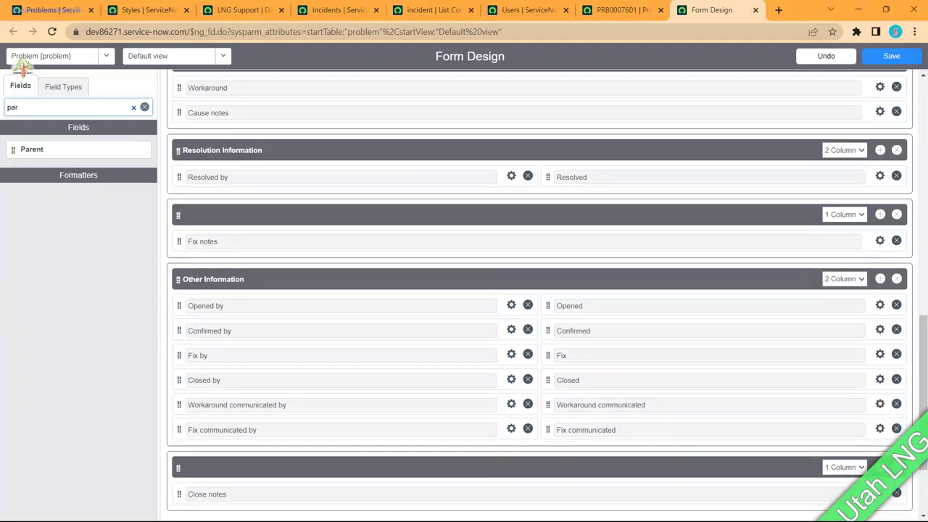
scroll(539, 296, up, 5)
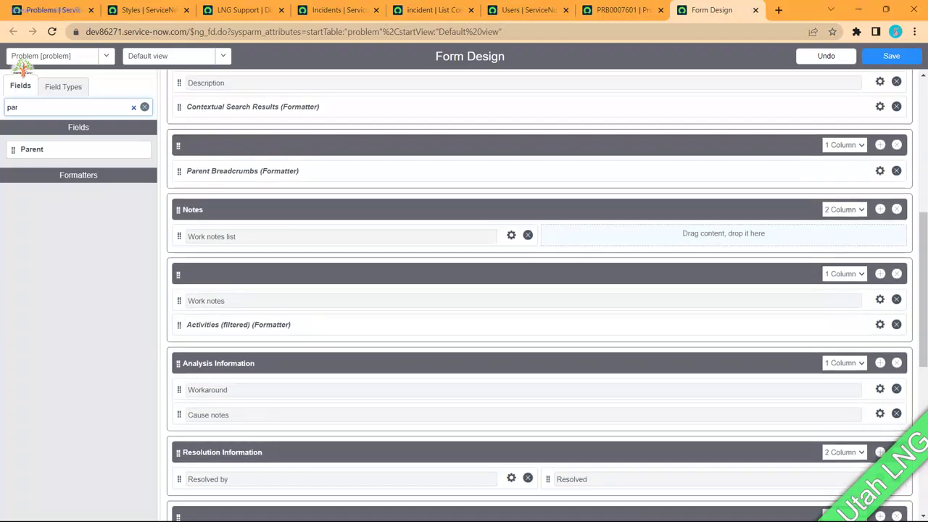
scroll(540, 296, up, 2)
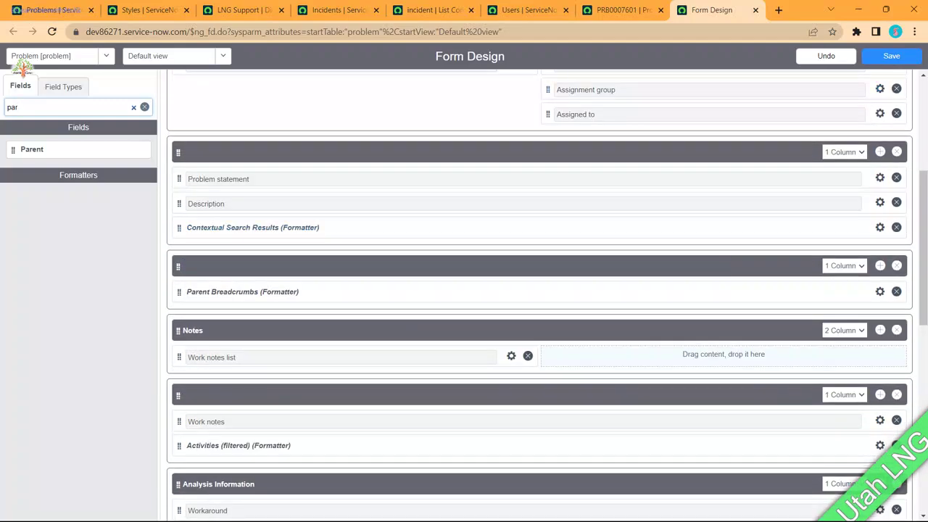
click(892, 56)
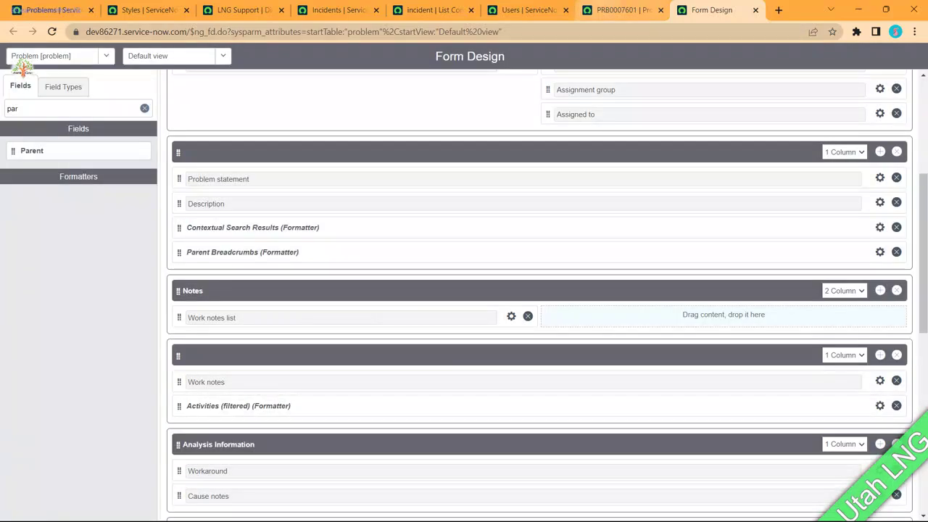
Reload the PRB0007601 problem form and look through it down to the related lists
click(622, 10)
right_click(382, 58)
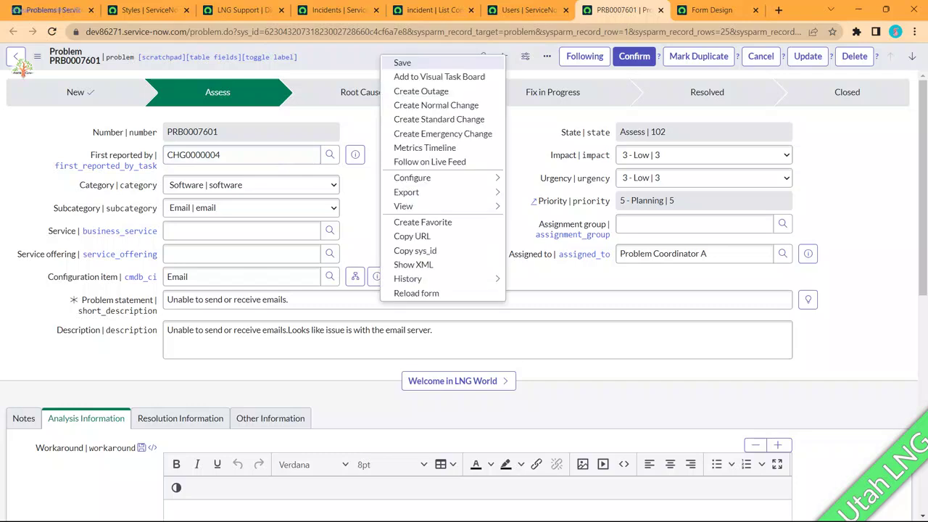
click(407, 292)
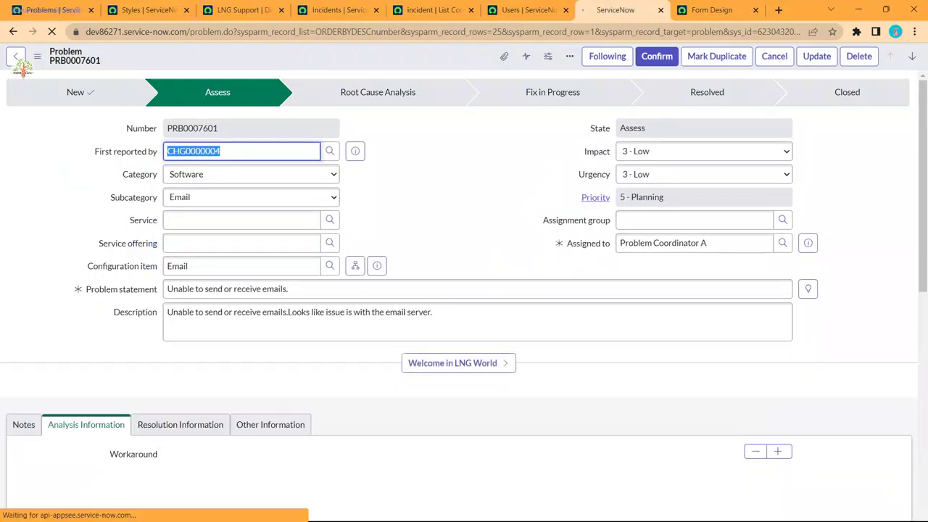
scroll(464, 296, down, 7)
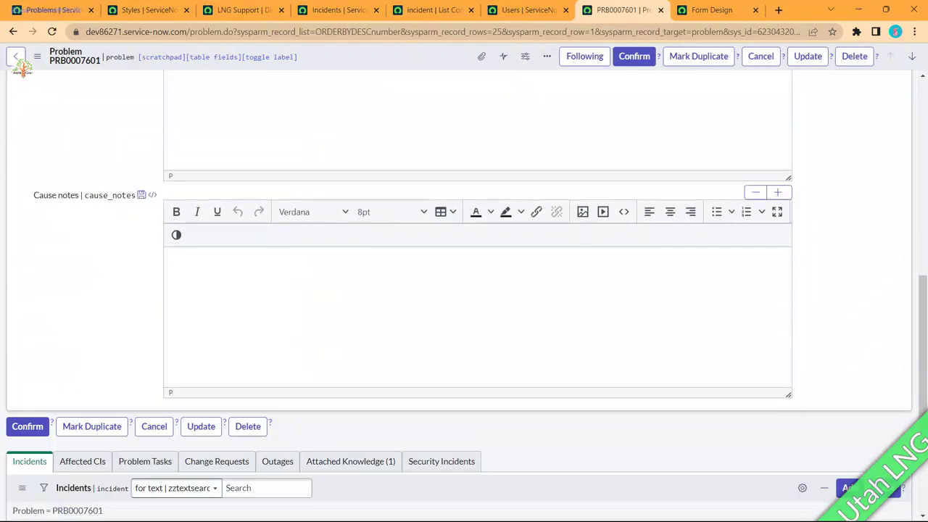
scroll(464, 290, down, 2)
scroll(464, 290, up, 7)
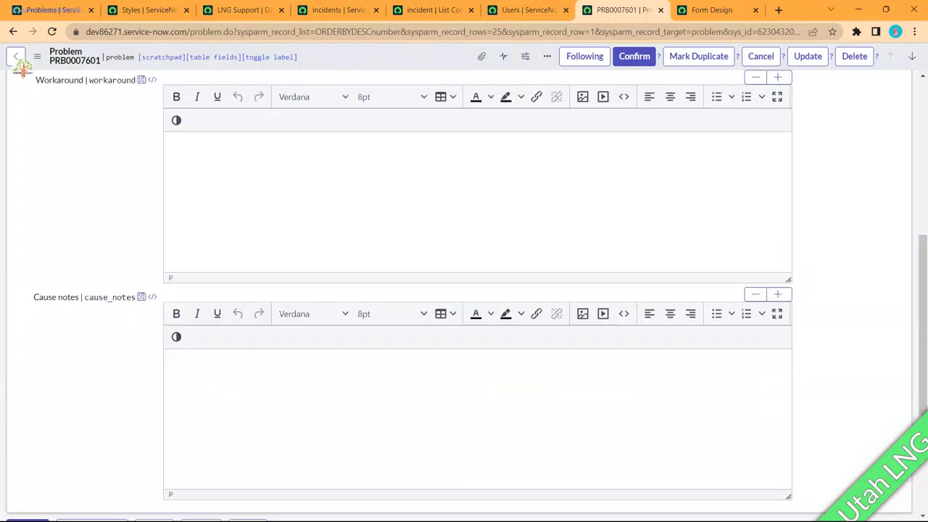
Examine the Notes, Analysis, Resolution and Other Information sections of the problem, and expand the Welcome in LNG World search results
click(24, 292)
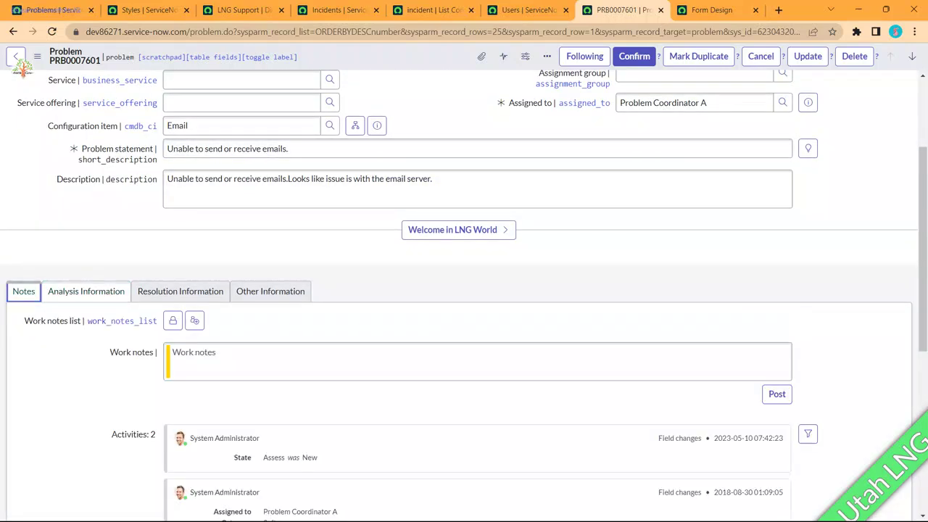
click(86, 291)
click(181, 291)
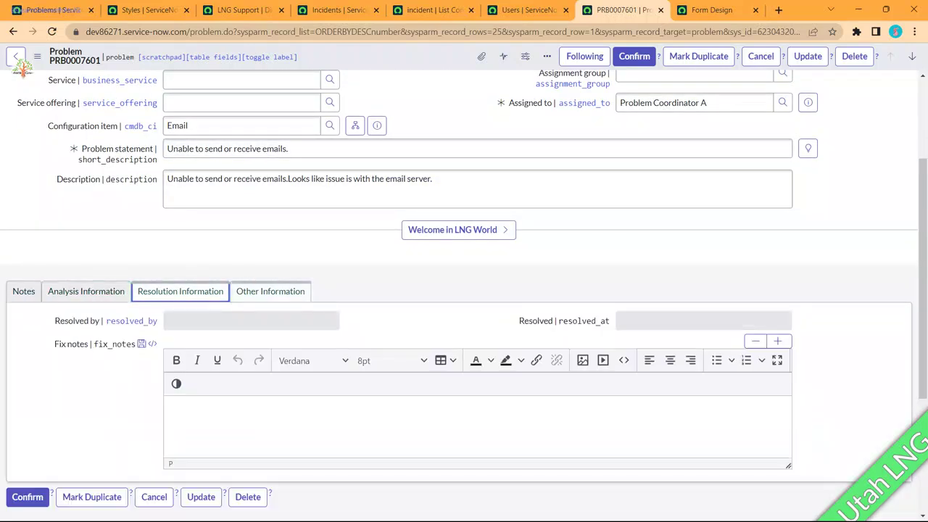
click(271, 291)
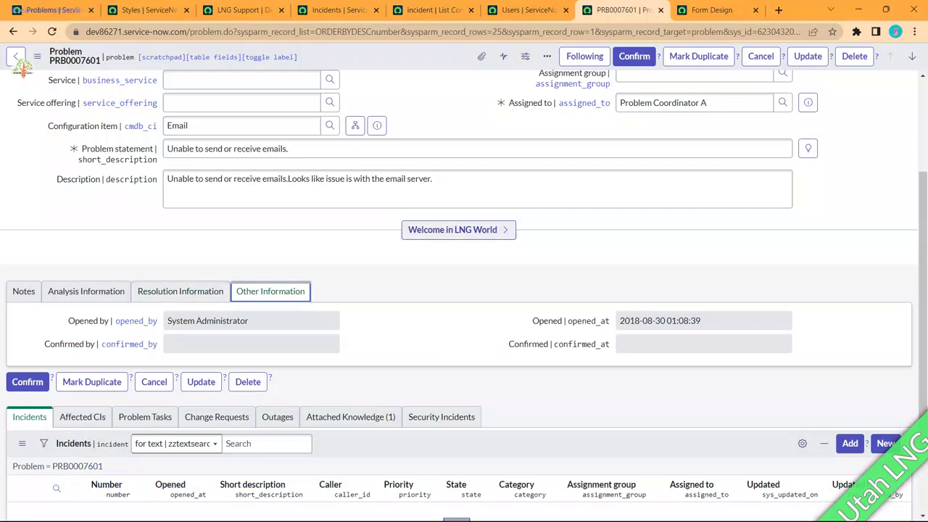
click(458, 230)
scroll(464, 290, up, 2)
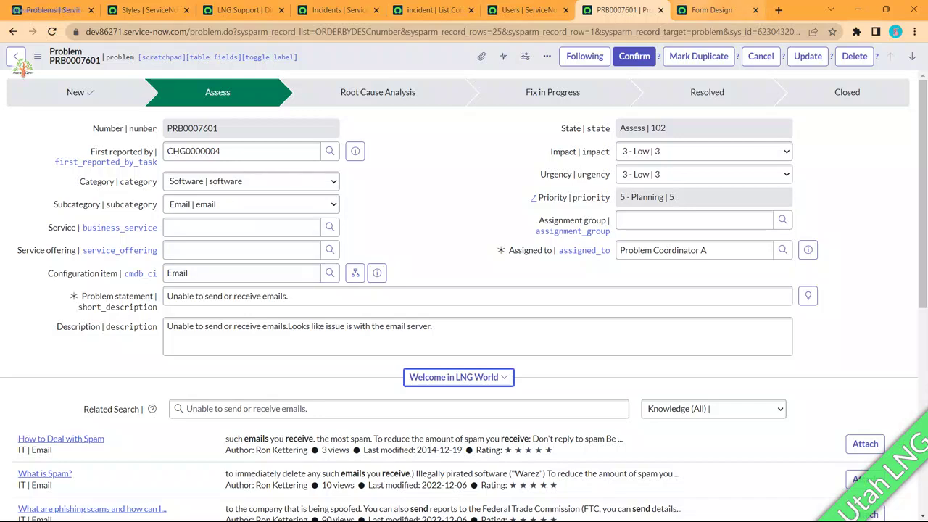
click(712, 9)
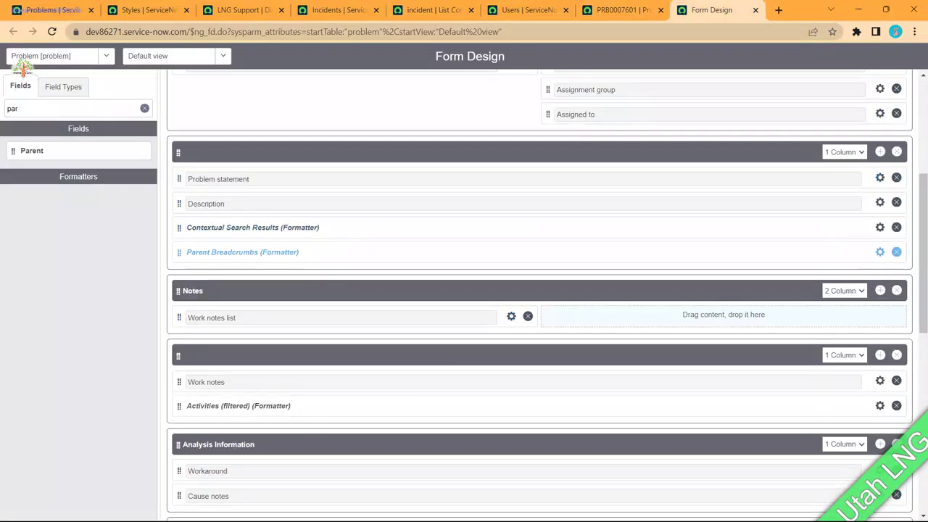
drag(243, 252, 240, 289)
scroll(240, 289, down, 7)
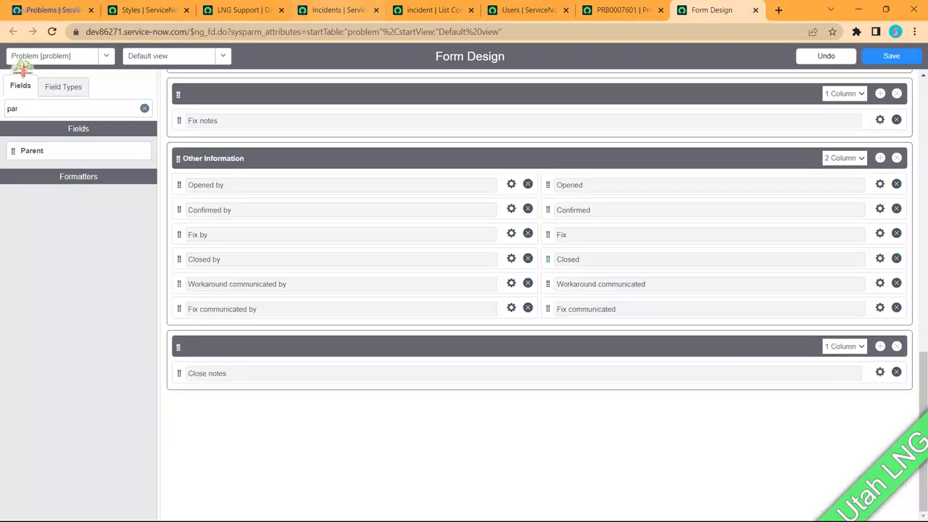
click(52, 10)
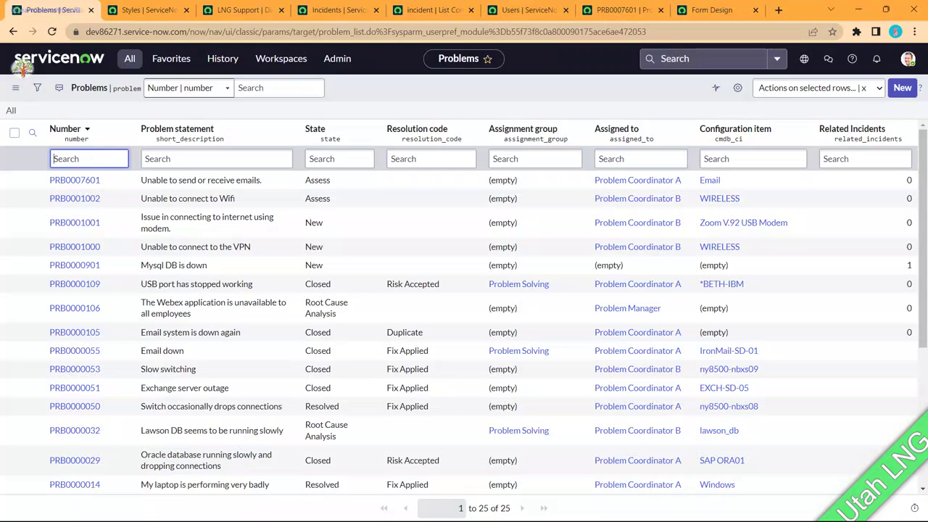
click(711, 10)
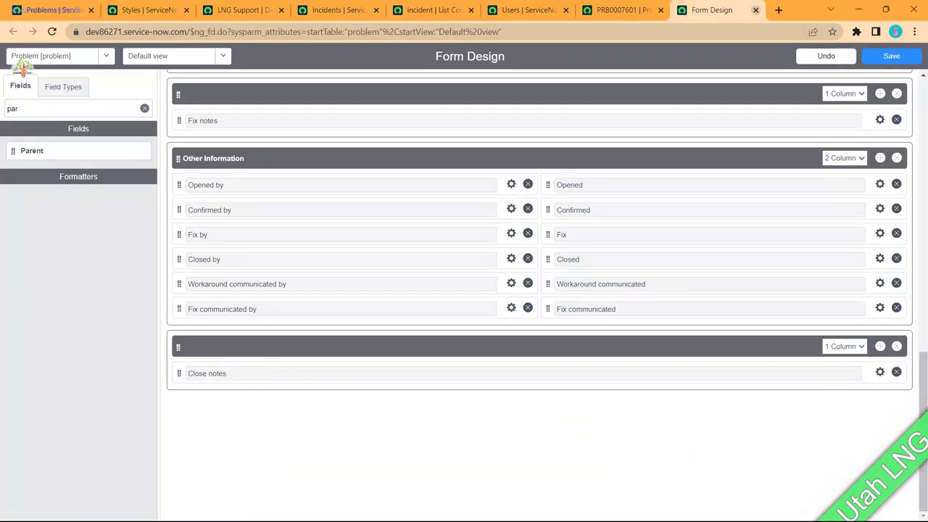
click(755, 9)
click(523, 100)
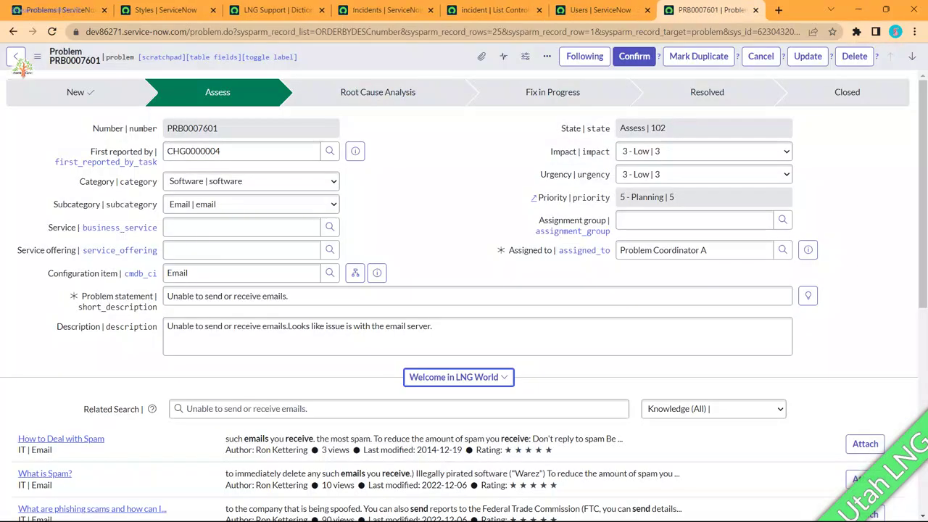
Open Form Design for the problem form and remove the Parent Breadcrumbs formatter from the section containing Problem statement and Description
right_click(373, 56)
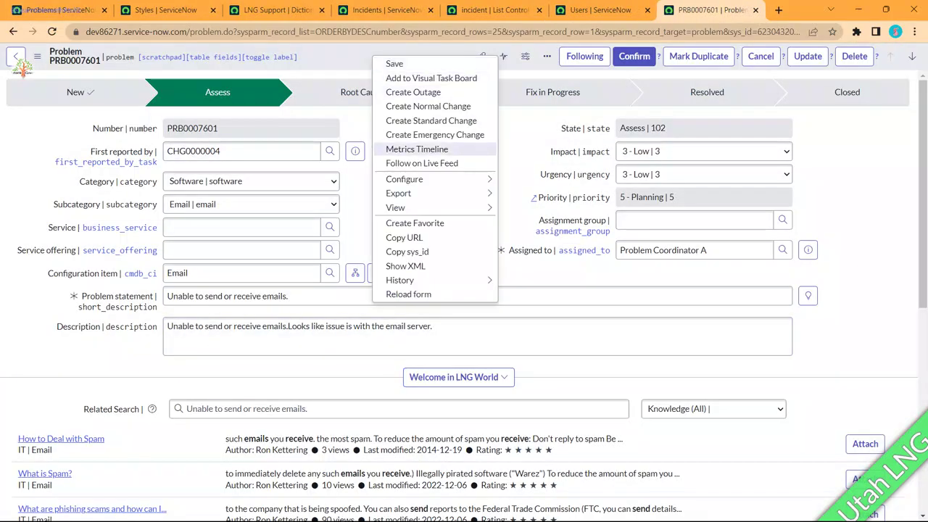
mouse_move(421, 179)
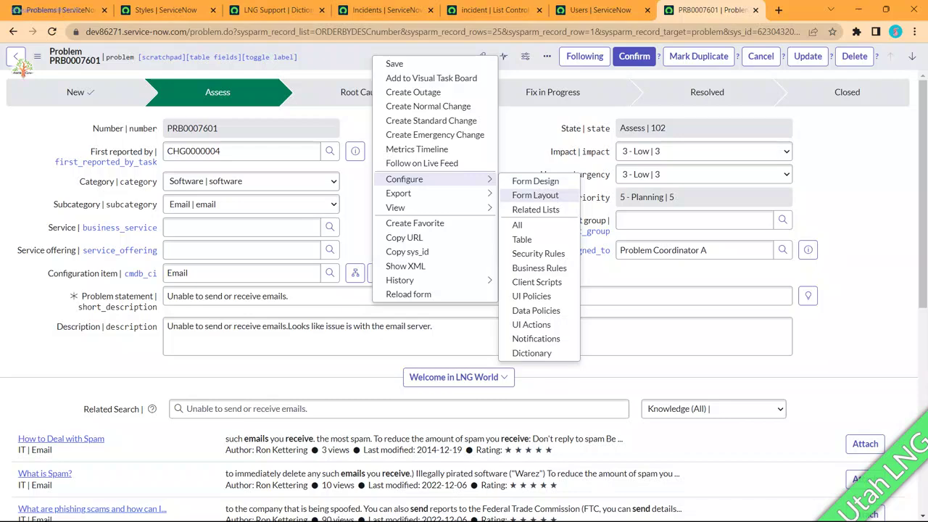
click(535, 181)
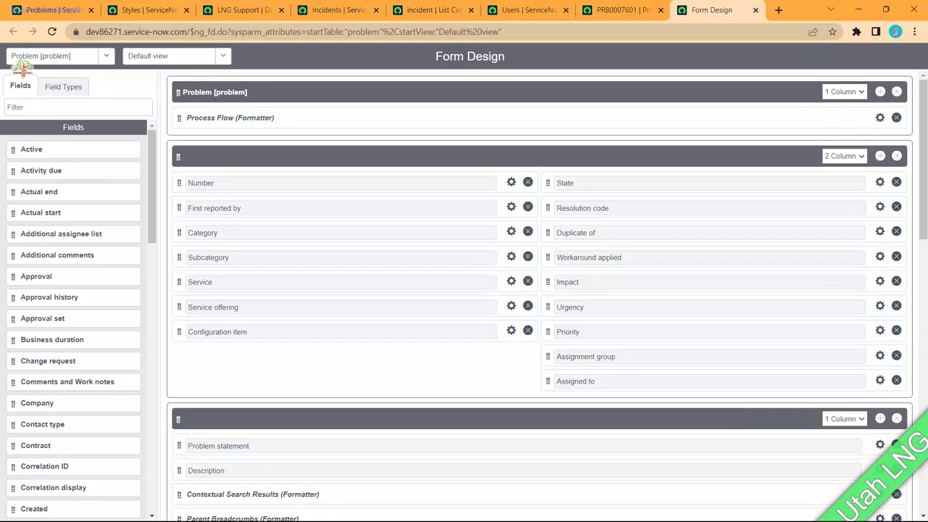
scroll(540, 290, down, 3)
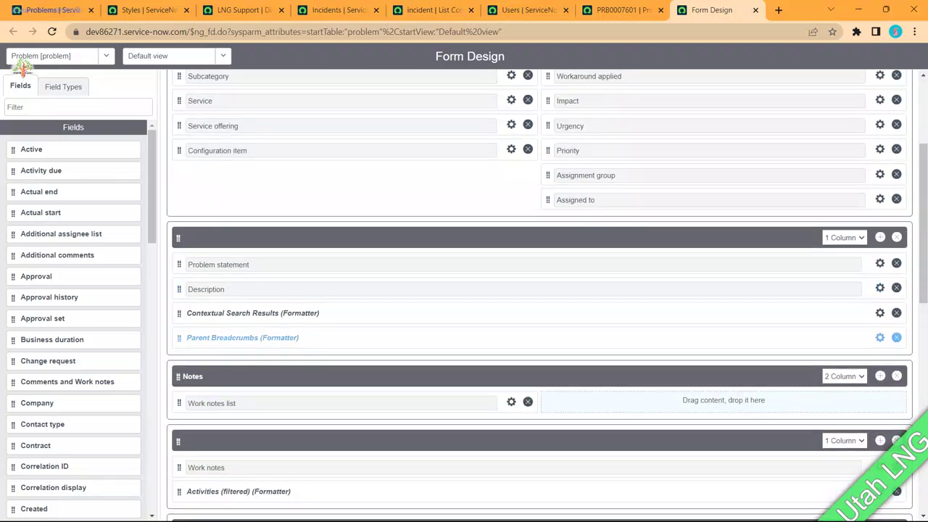
click(896, 337)
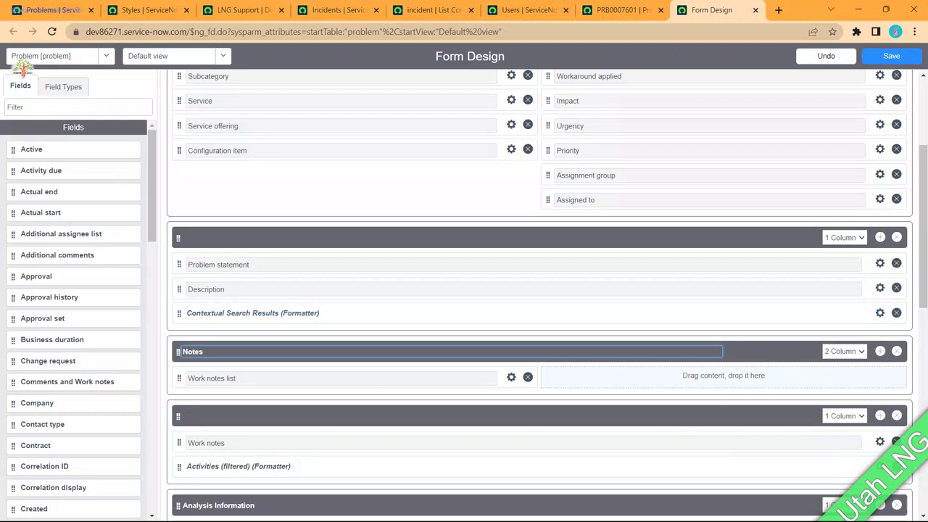
Insert a new section directly below the Notes section and clear its title
click(880, 351)
scroll(540, 290, down, 1)
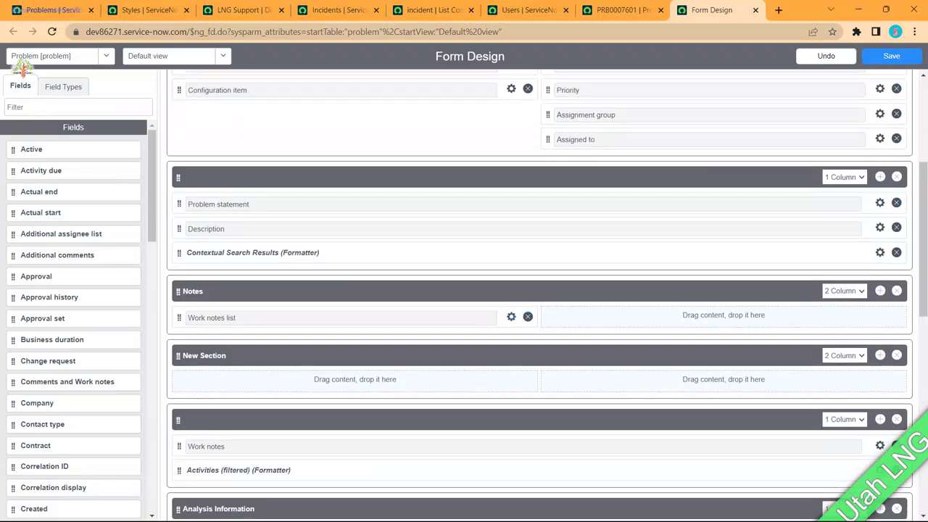
click(226, 356)
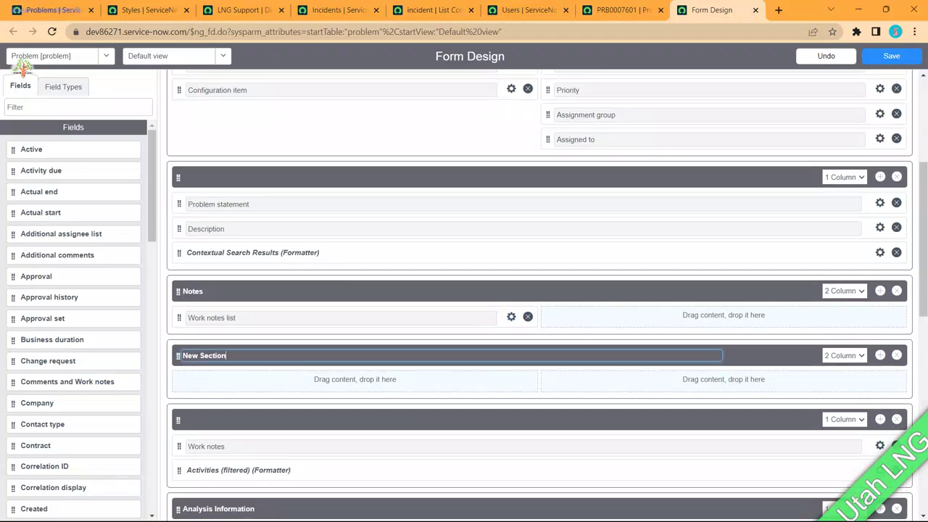
key(BackSpace)
key(BackSpace)
key(BackSpace)
key(BackSpace)
key(BackSpace)
key(BackSpace)
key(BackSpace)
key(BackSpace)
key(BackSpace)
key(BackSpace)
key(BackSpace)
Set the untitled section below Notes to 1 Column and place the Parent Breadcrumbs formatter in it
click(844, 355)
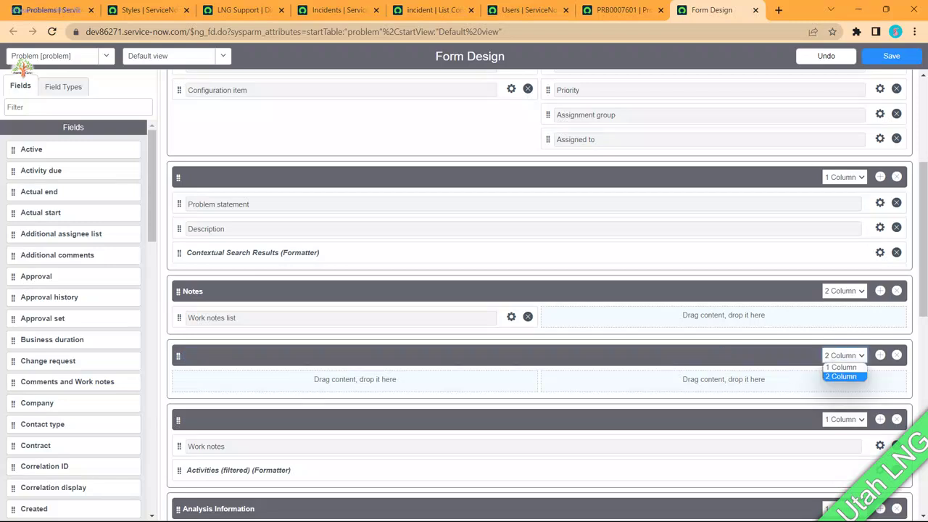
click(841, 367)
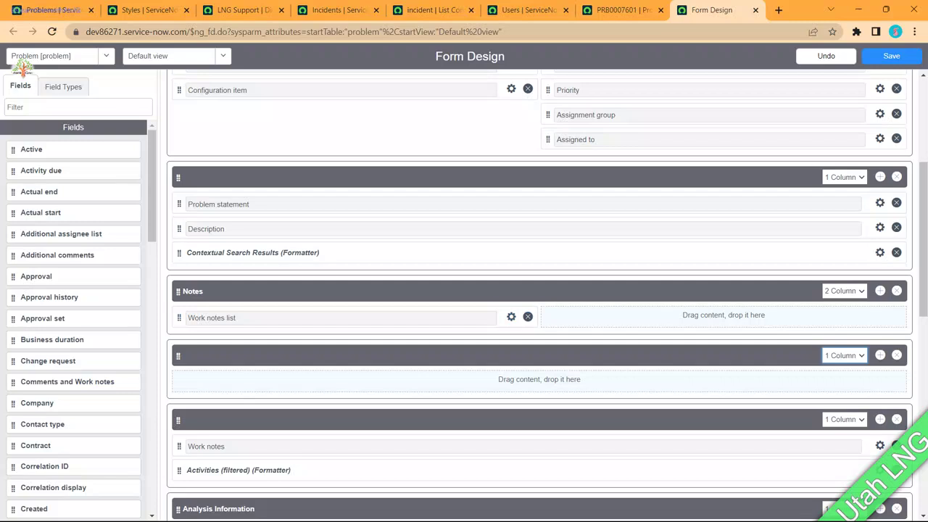
click(64, 107)
text(pare)
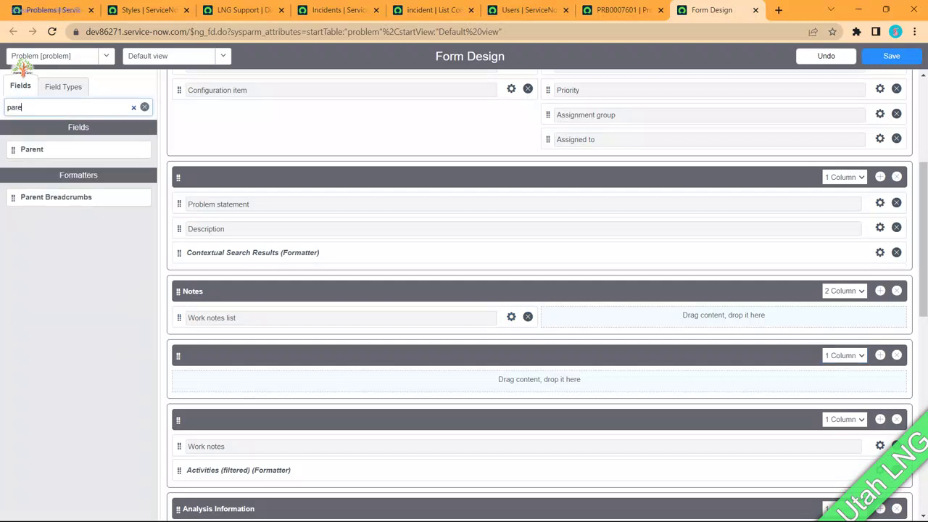
drag(56, 197, 196, 382)
Review the rearranged sections of the problem form and save the form design
scroll(196, 382, down, 10)
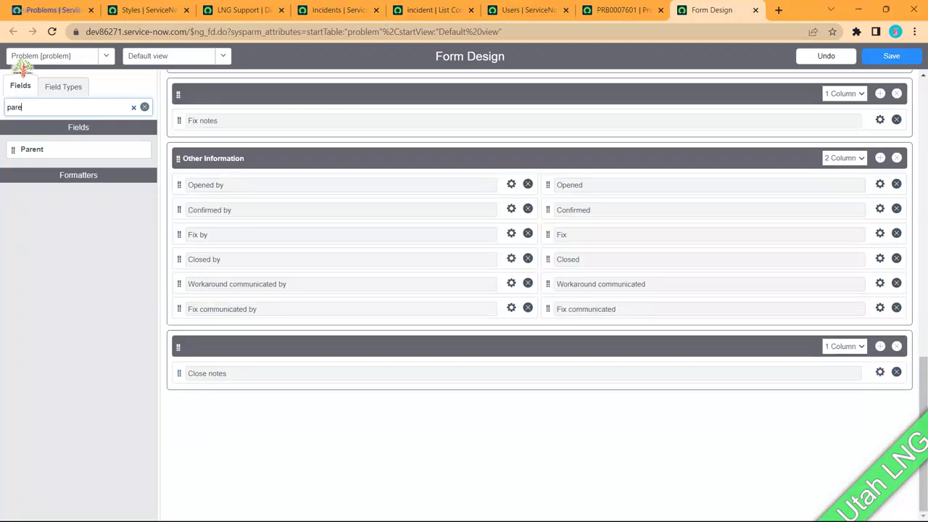
scroll(539, 296, up, 3)
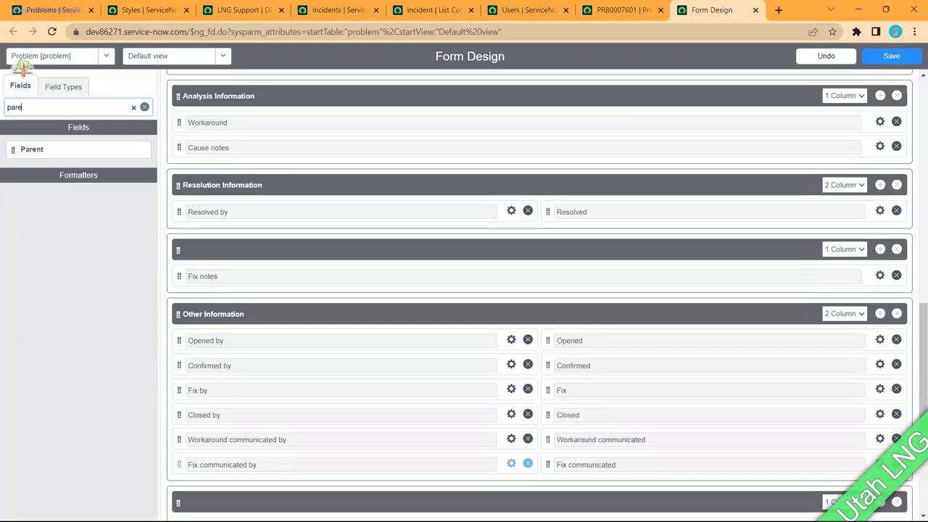
scroll(540, 296, up, 2)
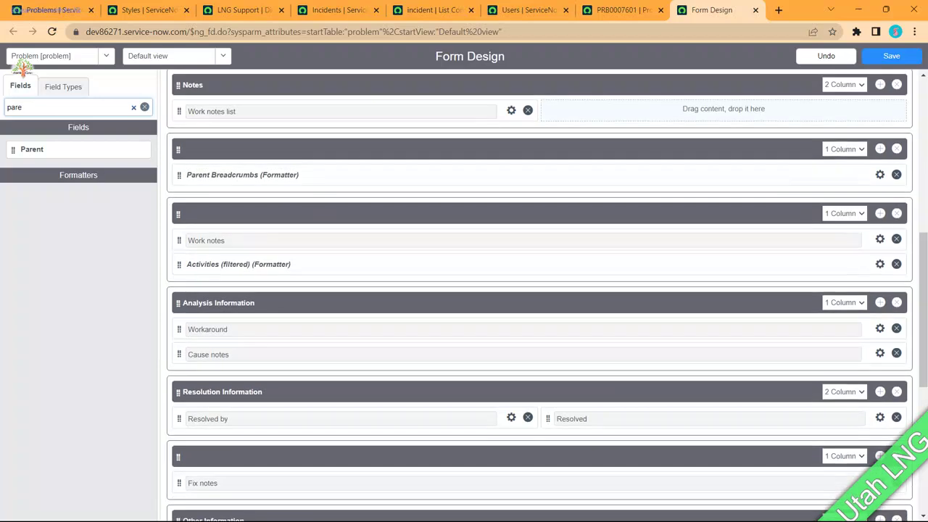
click(892, 56)
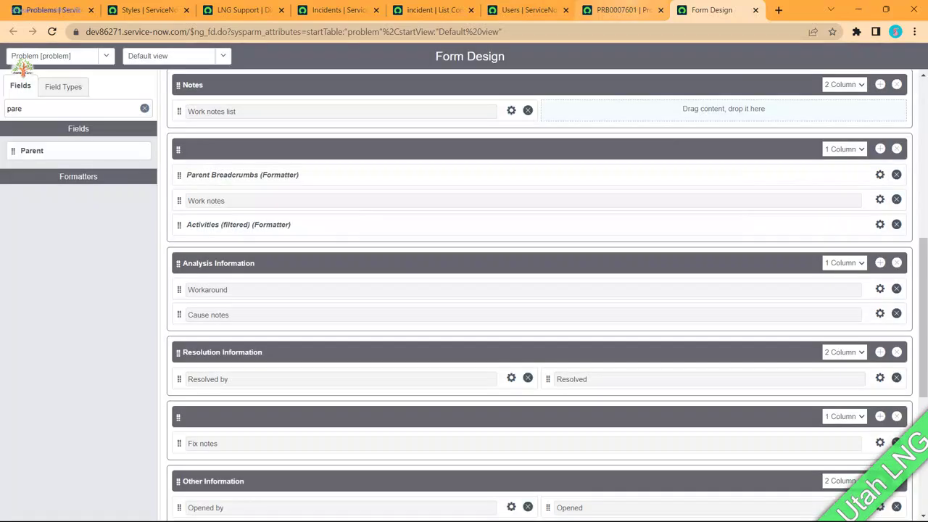
Reload problem record PRB0007601 and examine the form's main area plus its Analysis Information and Notes sections
click(622, 10)
right_click(406, 55)
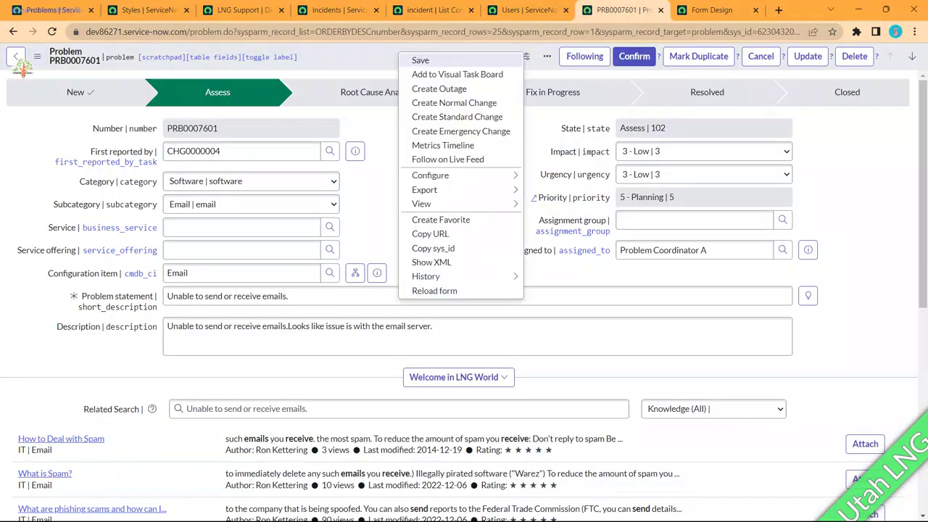
click(435, 290)
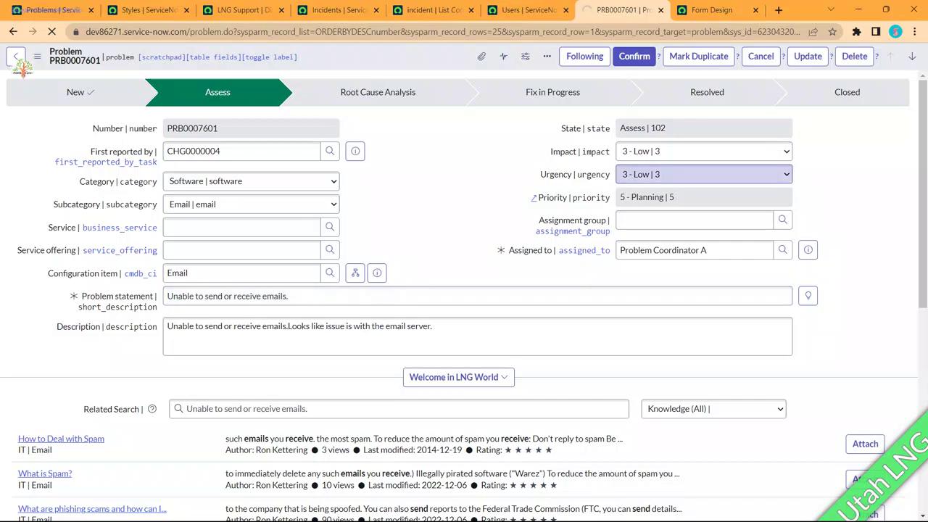
scroll(464, 153, down, 3)
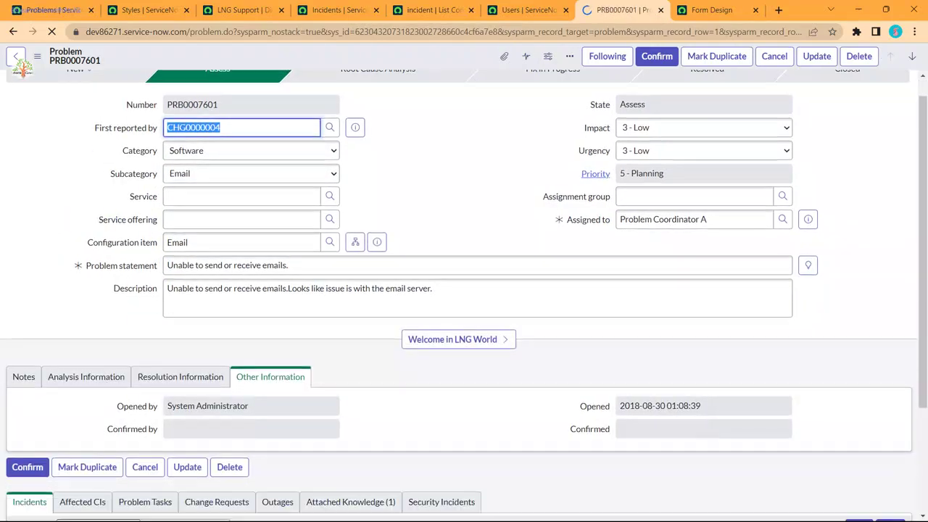
scroll(464, 153, up, 3)
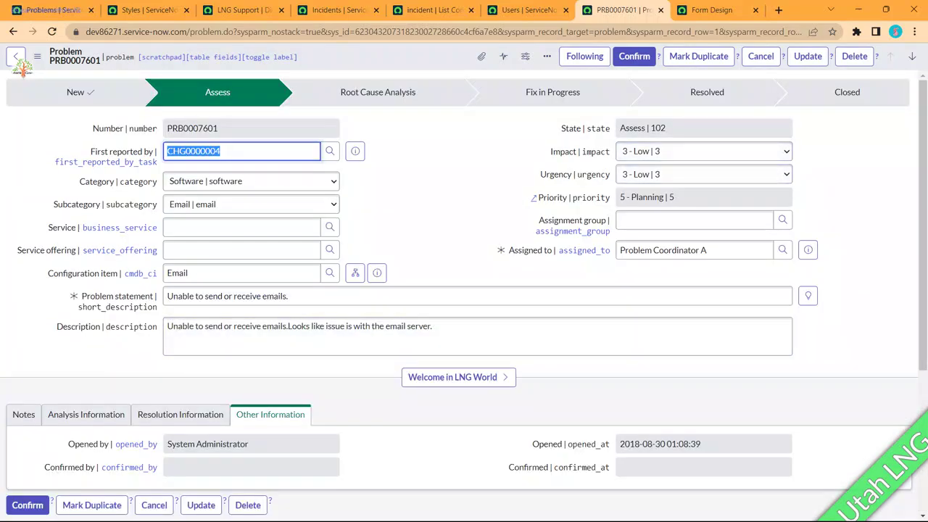
click(86, 414)
scroll(464, 333, down, 3)
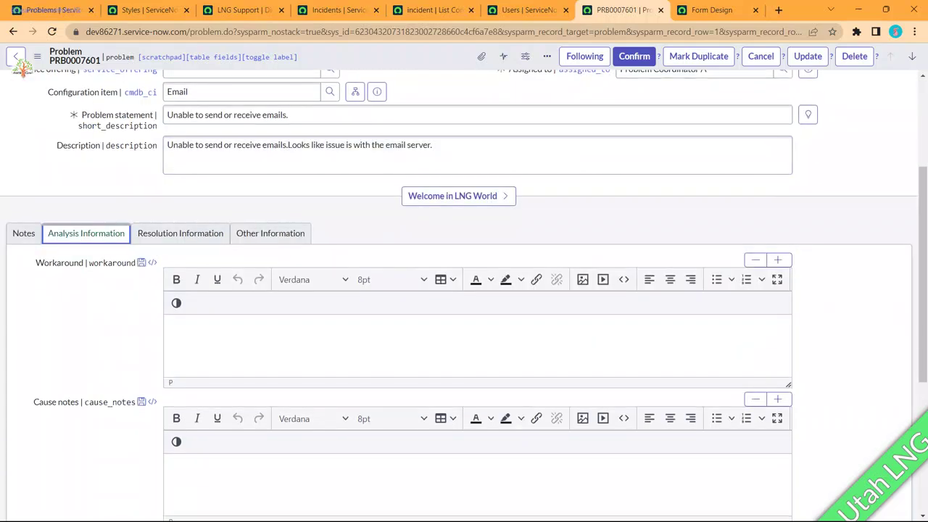
click(24, 233)
scroll(464, 305, down, 4)
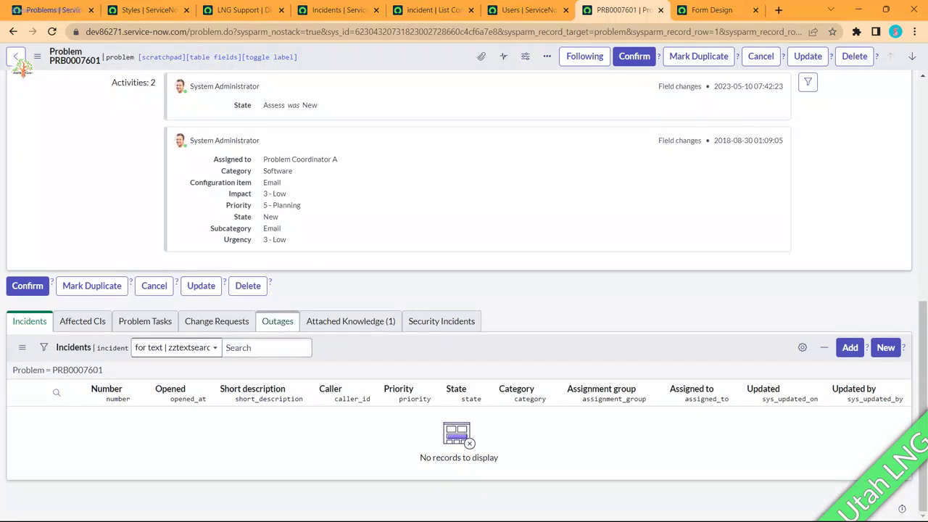
scroll(22, 68, up, 5)
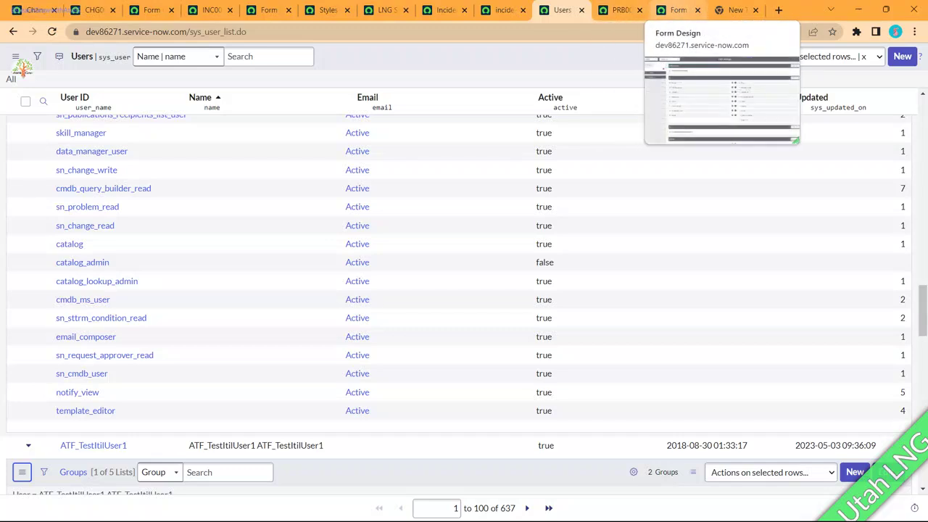
Review where the Parent field and Parent Breadcrumbs formatter sit in the problem table's Form Design layout
click(678, 9)
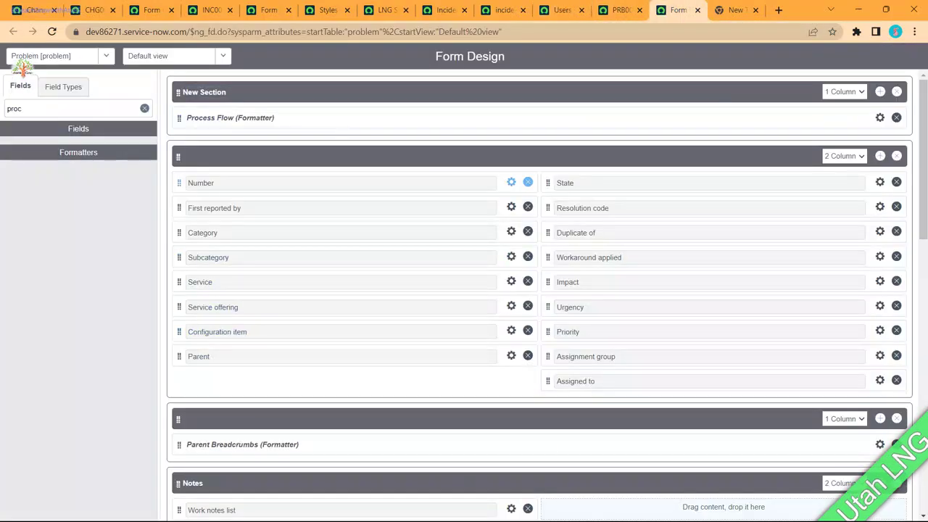
scroll(540, 290, down, 2)
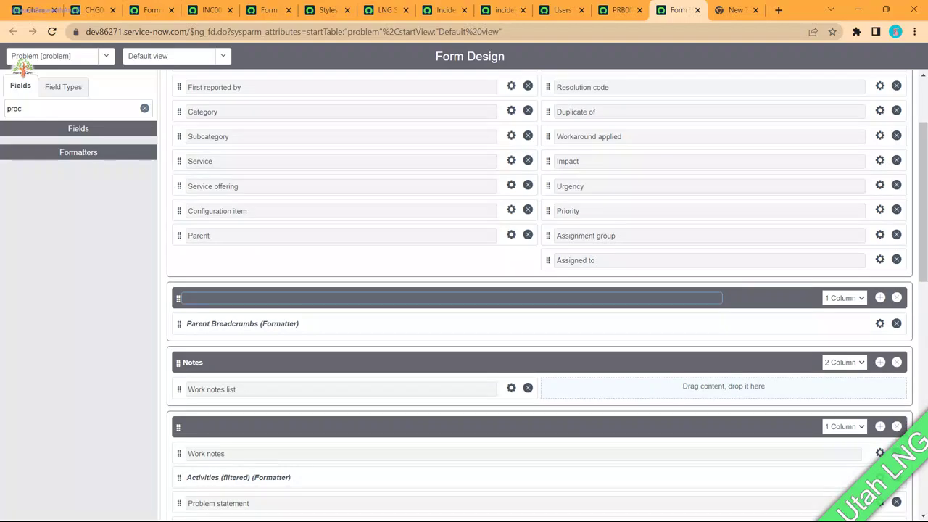
scroll(897, 136, up, 2)
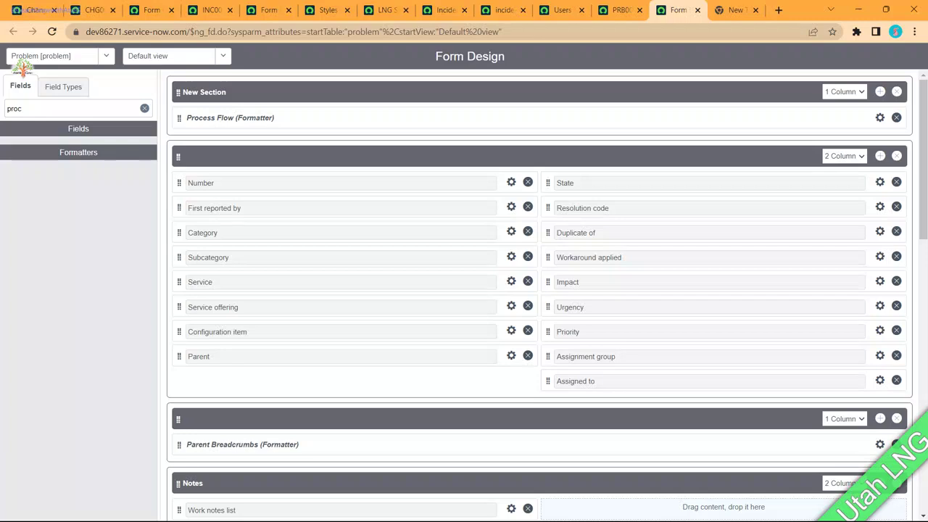
Clear the Parent field on problem record PRB0007601 and save the record
click(618, 9)
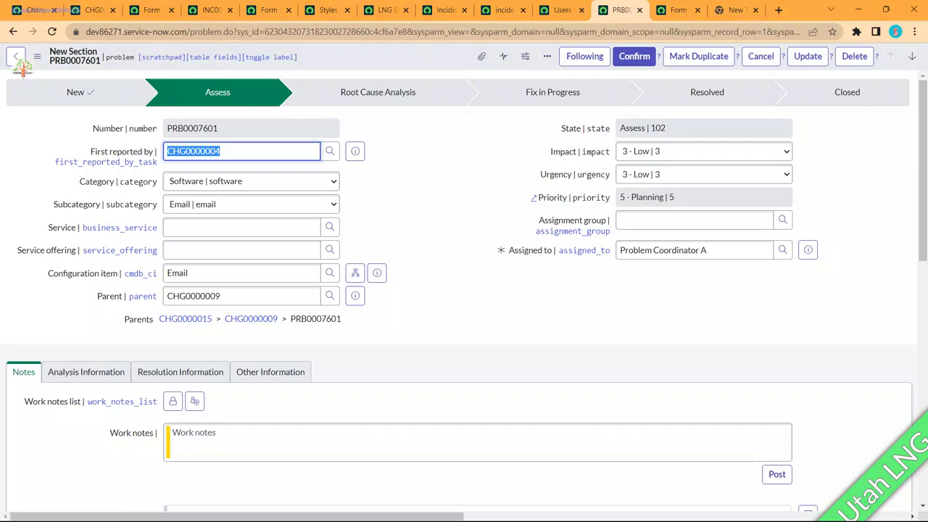
double_click(193, 296)
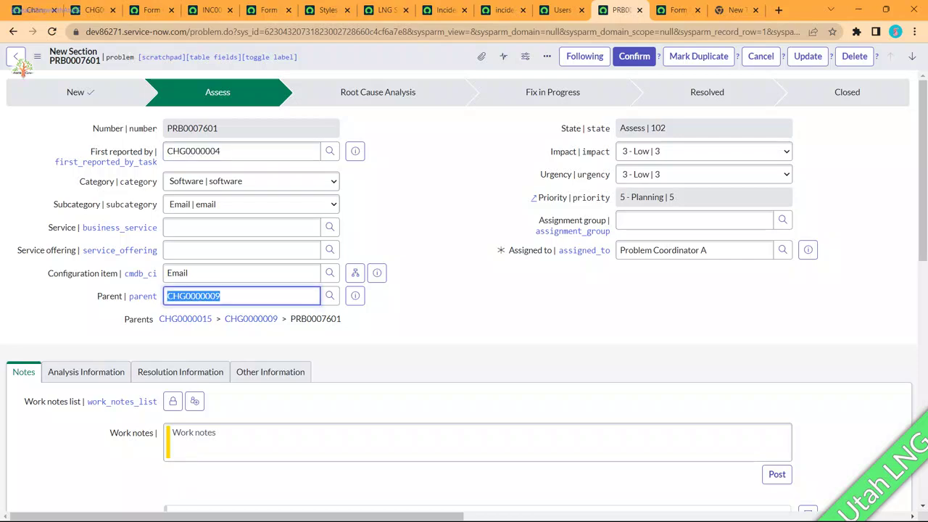
key(BackSpace)
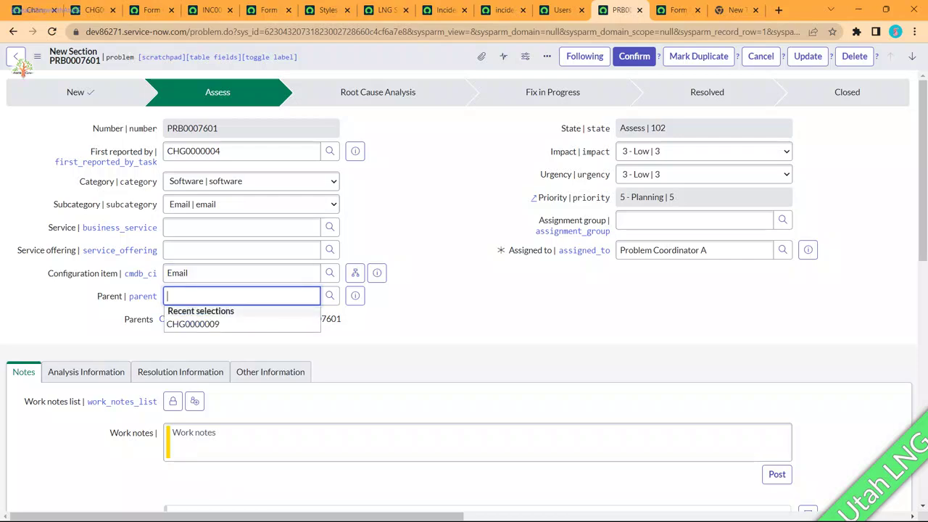
right_click(366, 58)
click(388, 65)
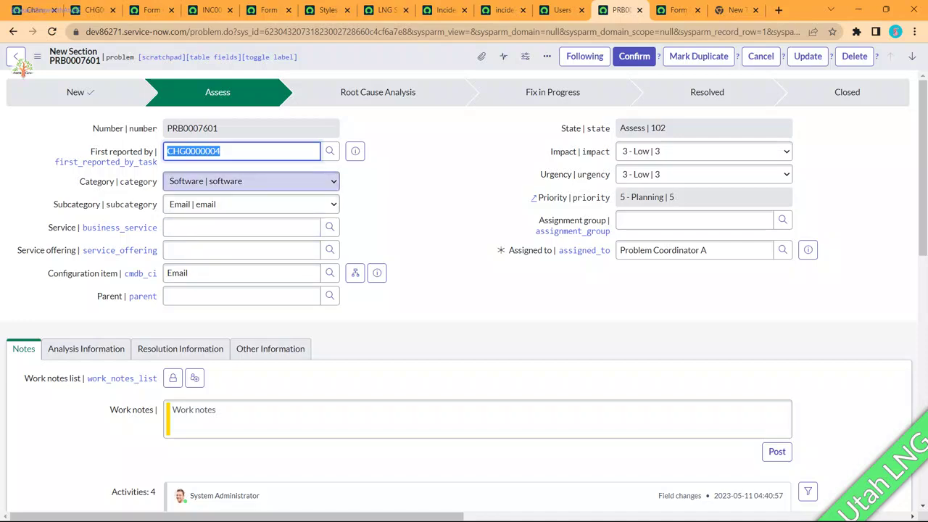
key(shift+Tab)
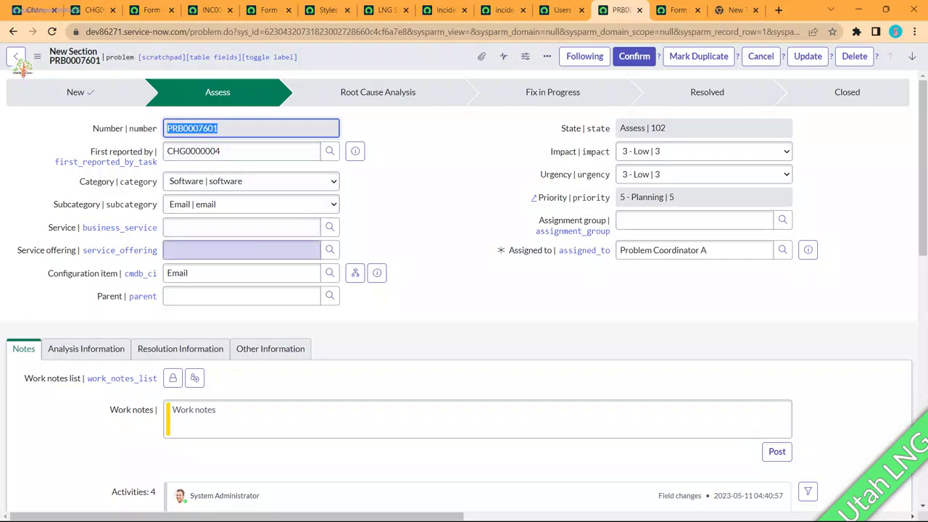
Set the Parent of problem PRB0007601 to CHG0000011 and save the record
click(241, 296)
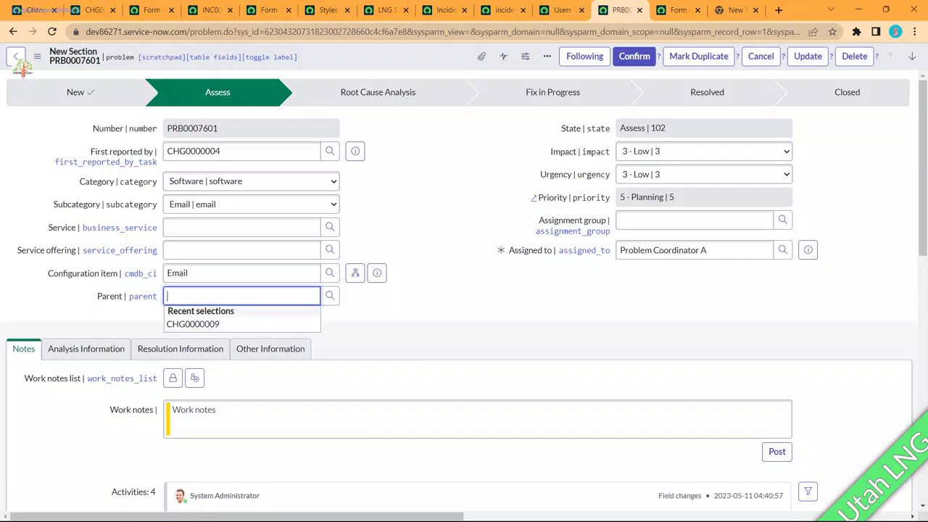
text(**)
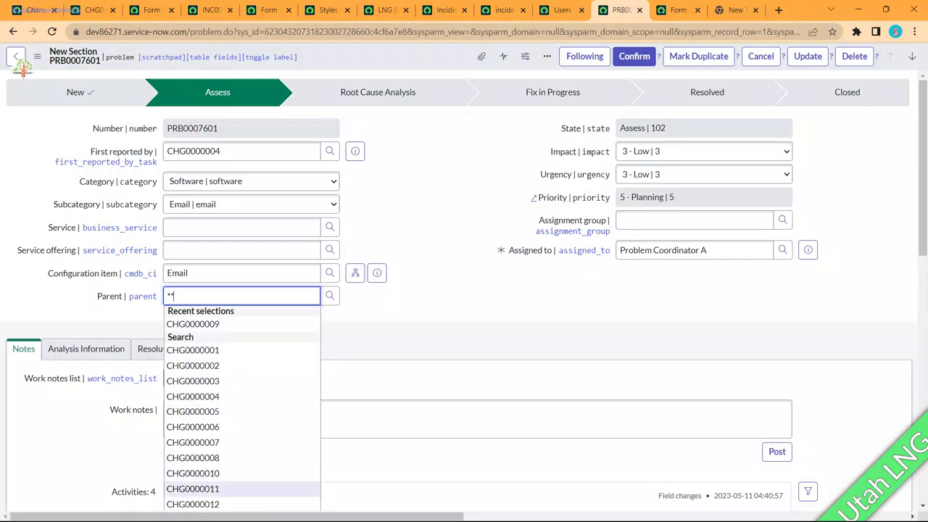
click(193, 489)
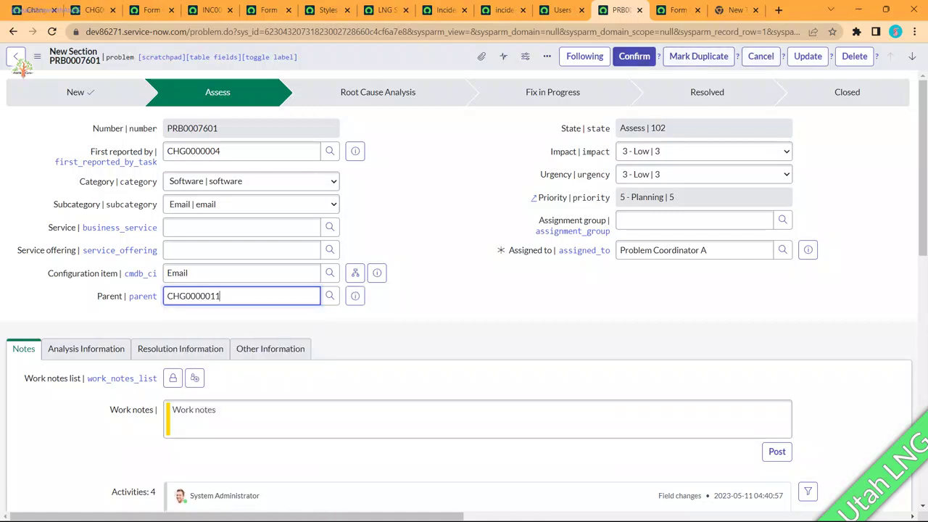
right_click(379, 53)
click(400, 58)
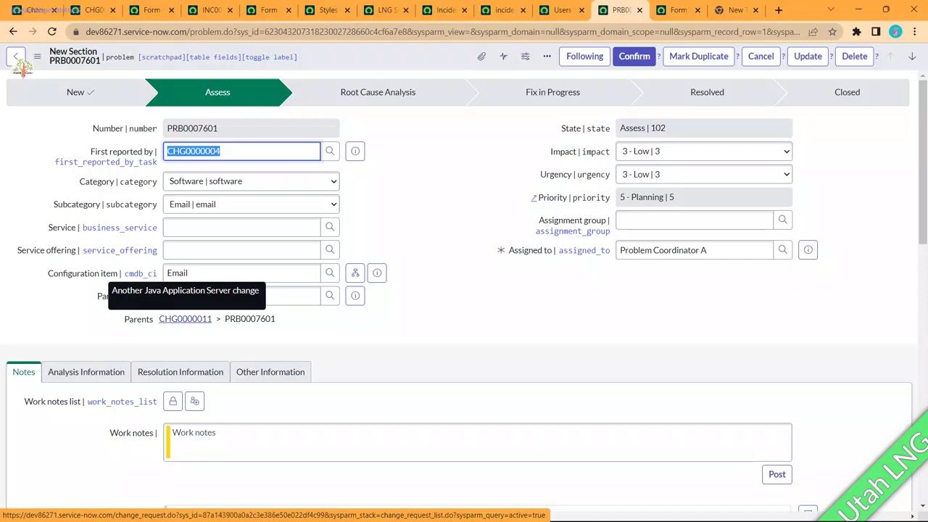
Copy the change number from the Parents breadcrumb and filter the Change Requests list by number CHG0000011
drag(215, 320, 157, 320)
key(ctrl+c)
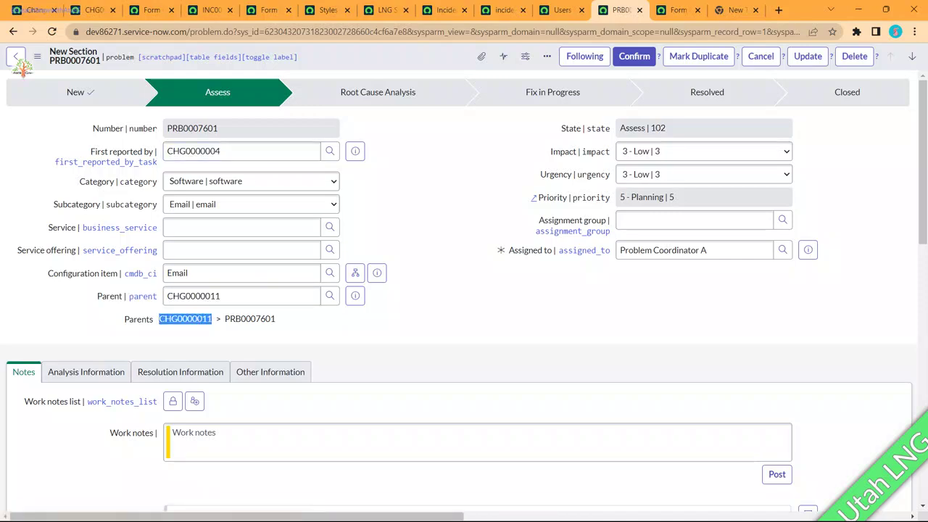
click(32, 10)
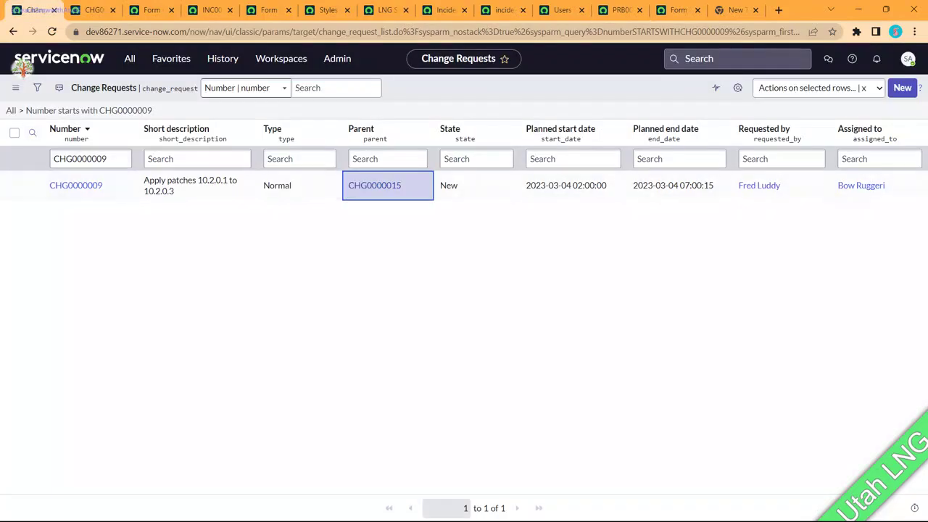
click(106, 159)
key(ctrl+a)
key(ctrl+v)
key(Return)
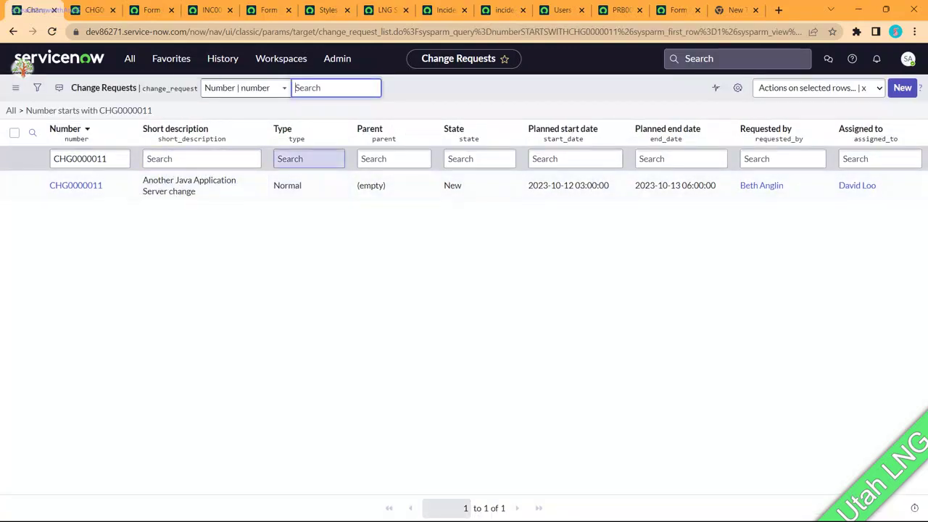
Set the Parent of change request CHG0000011 to INC0000007 directly in the list
click(394, 185)
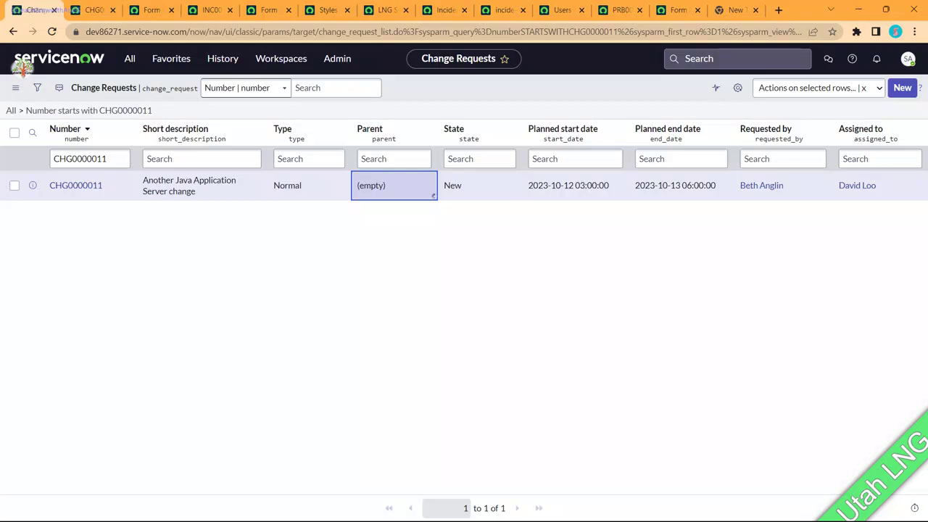
key(Return)
text(in)
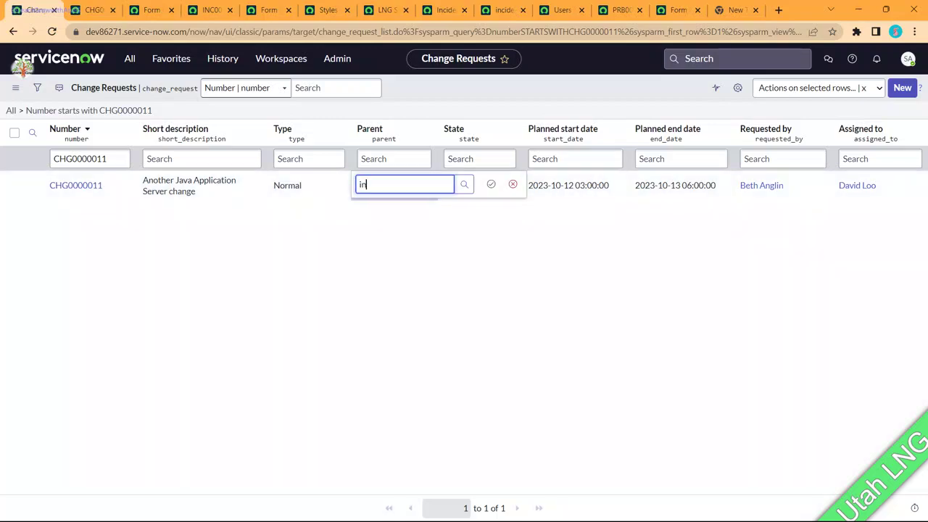
key(Down)
key(Down)
key(Down)
key(Down)
key(Down)
key(Down)
key(Down)
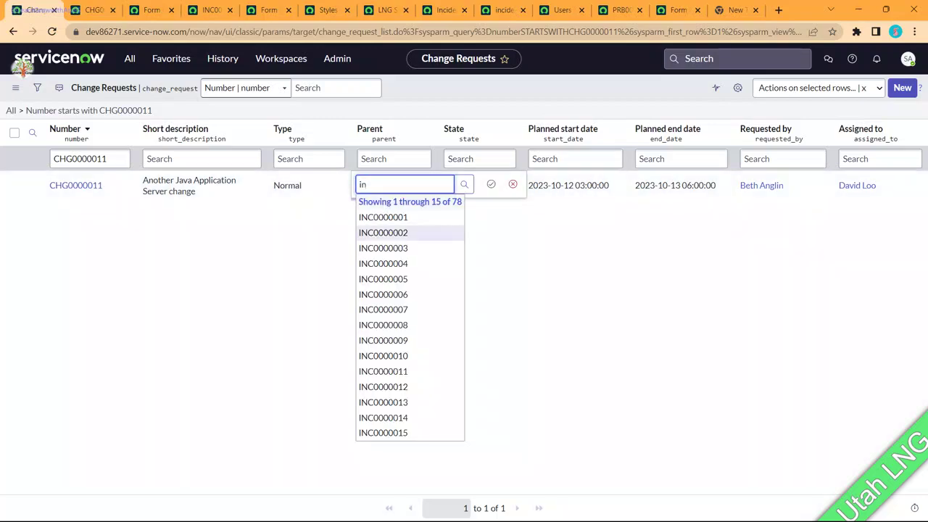
key(Return)
key(Tab)
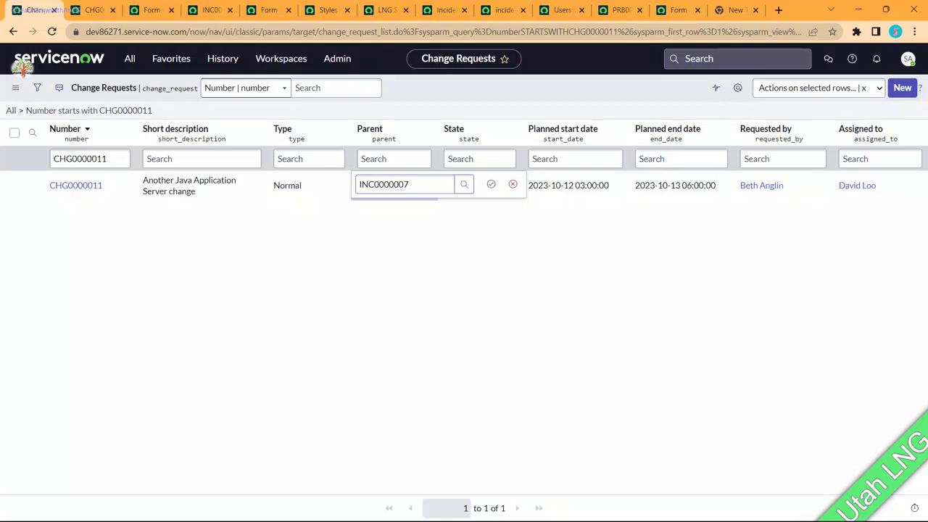
key(Return)
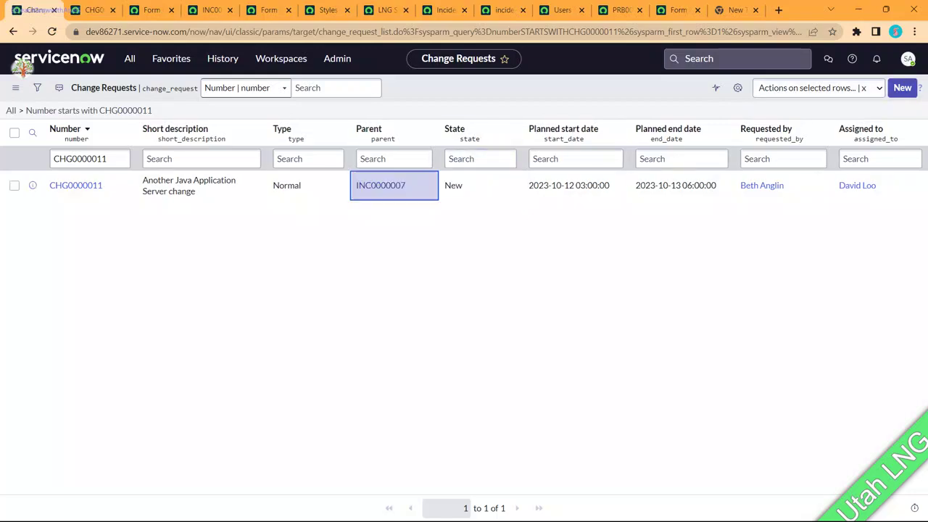
Reload problem PRB0007601 to check its Parents breadcrumb trail, and switch to the PowerPoint slide show
click(616, 9)
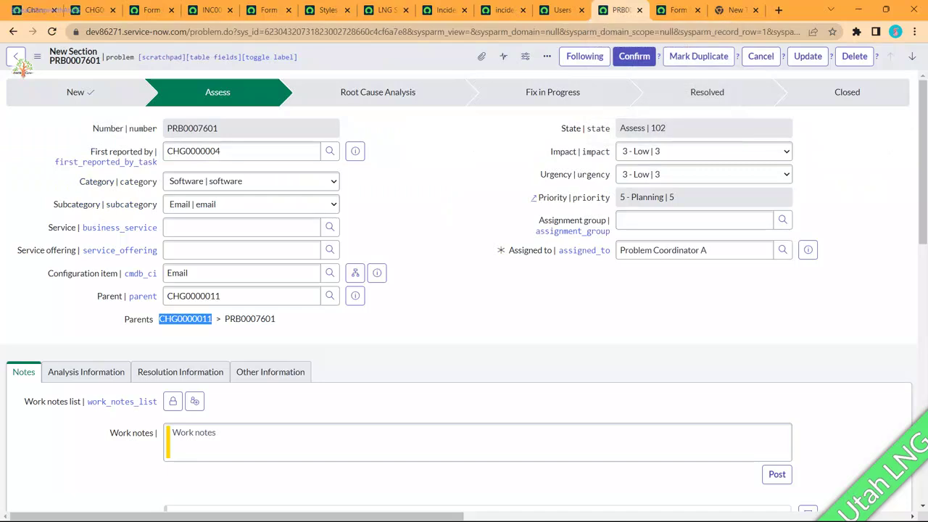
click(52, 32)
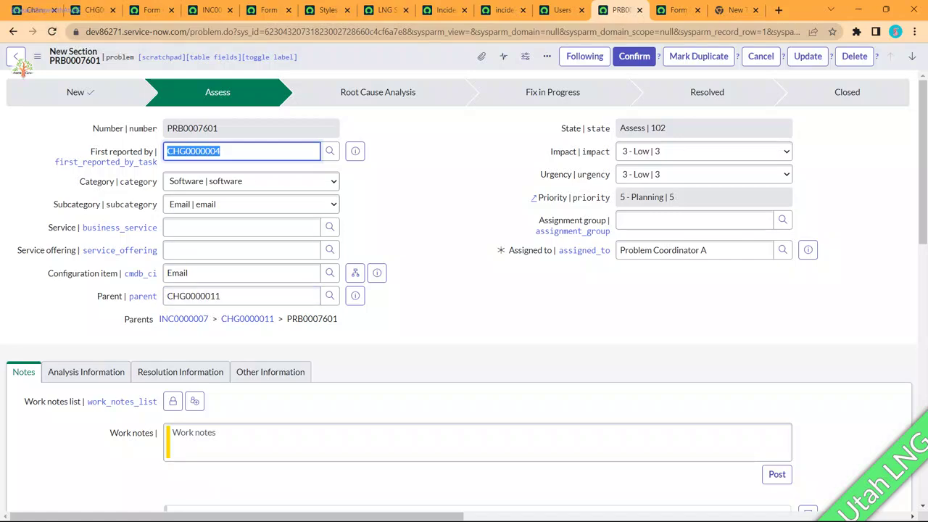
key(alt+Tab)
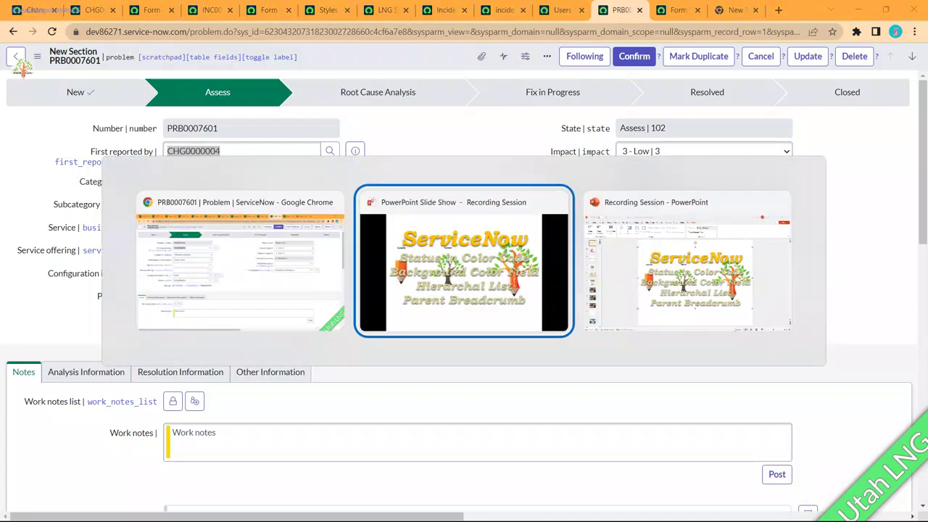